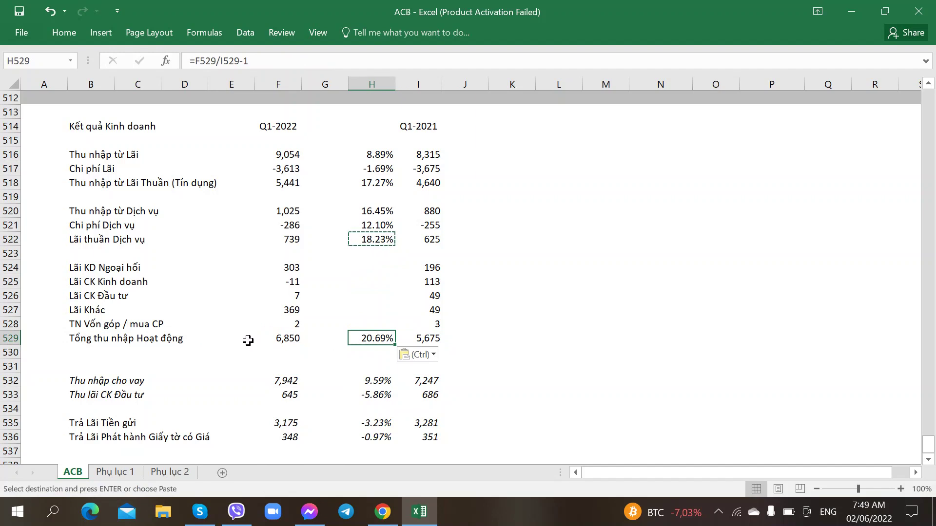
pyautogui.click(368, 183)
pyautogui.click(365, 244)
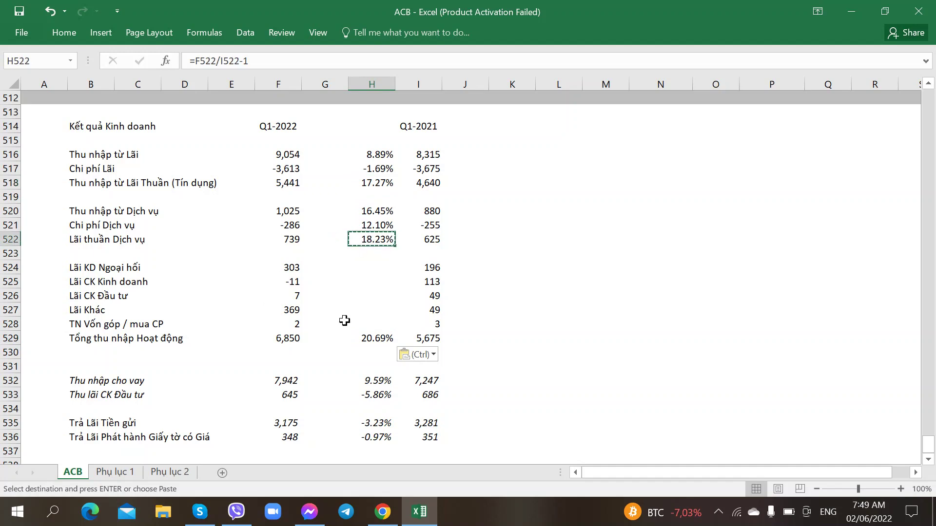
pyautogui.click(363, 268)
pyautogui.moveTo(367, 316)
pyautogui.mouseDown()
pyautogui.moveTo(368, 341)
pyautogui.moveTo(366, 312)
pyautogui.moveTo(373, 324)
pyautogui.mouseUp()
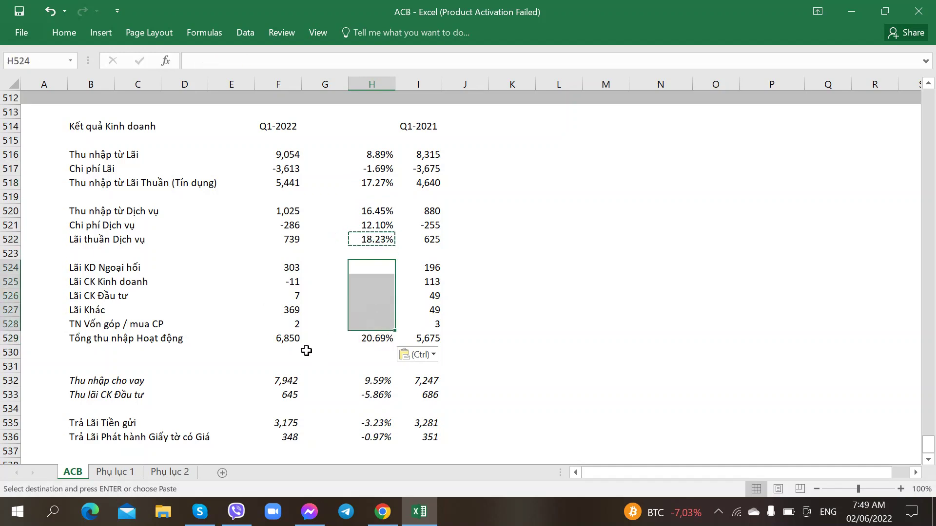
pyautogui.click(318, 337)
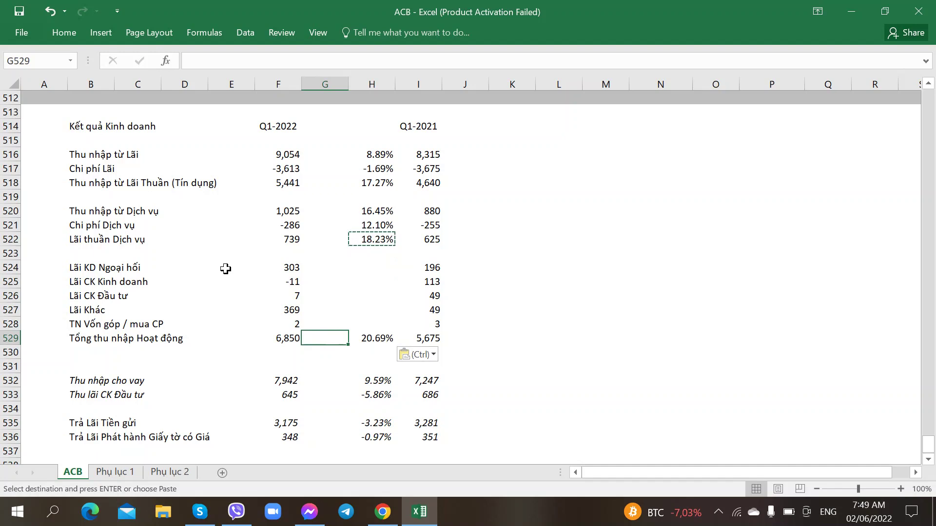
# In G518, calculate the Q1-2022 net interest income's share of total operating income with the formula =F518/F$529
pyautogui.click(315, 184)
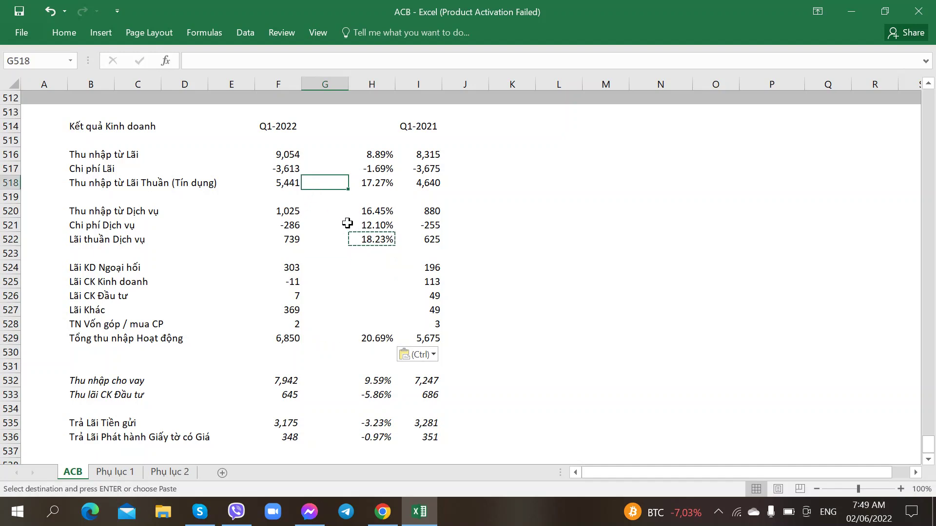
pyautogui.write('=')
pyautogui.click(274, 184)
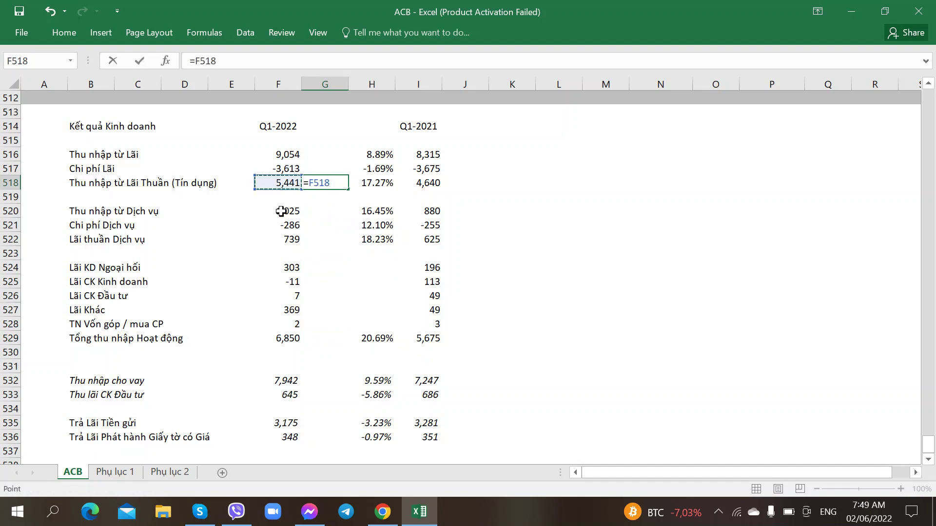
pyautogui.write('/')
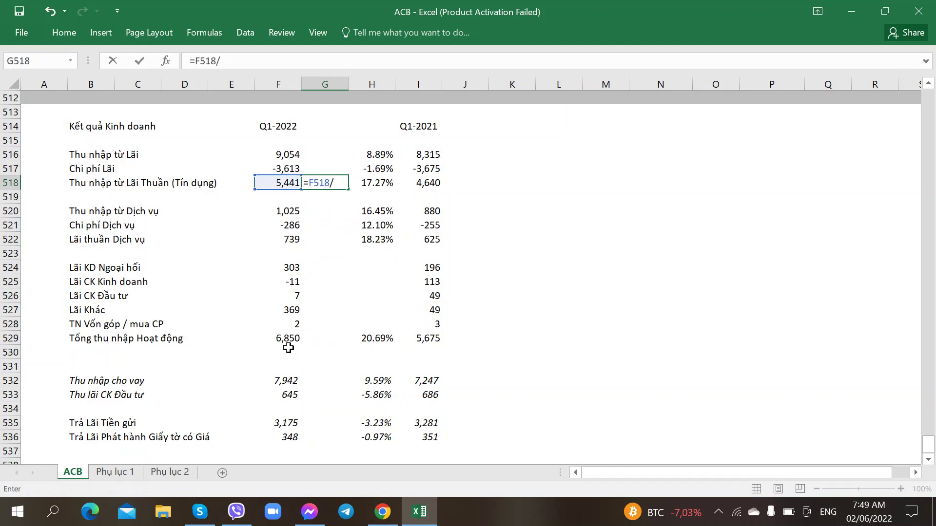
pyautogui.click(287, 338)
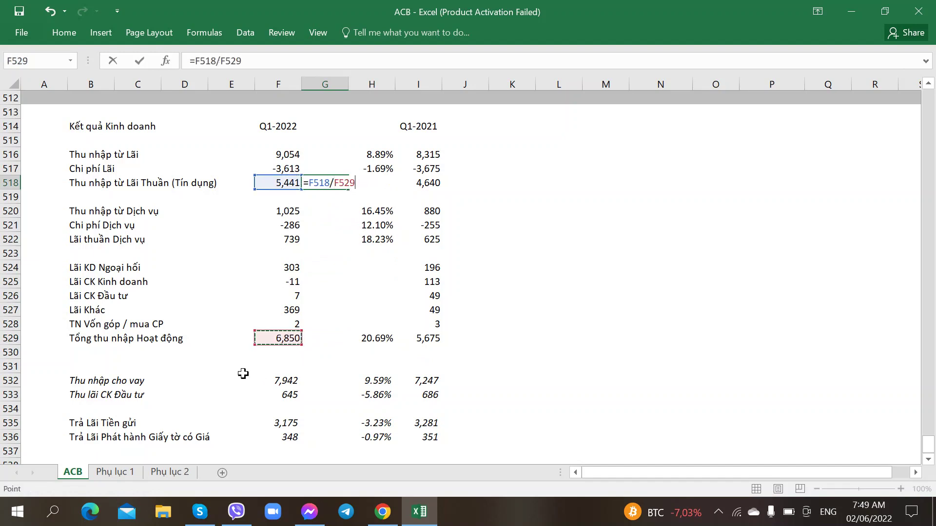
pyautogui.hotkey('ctrl', 'Return')
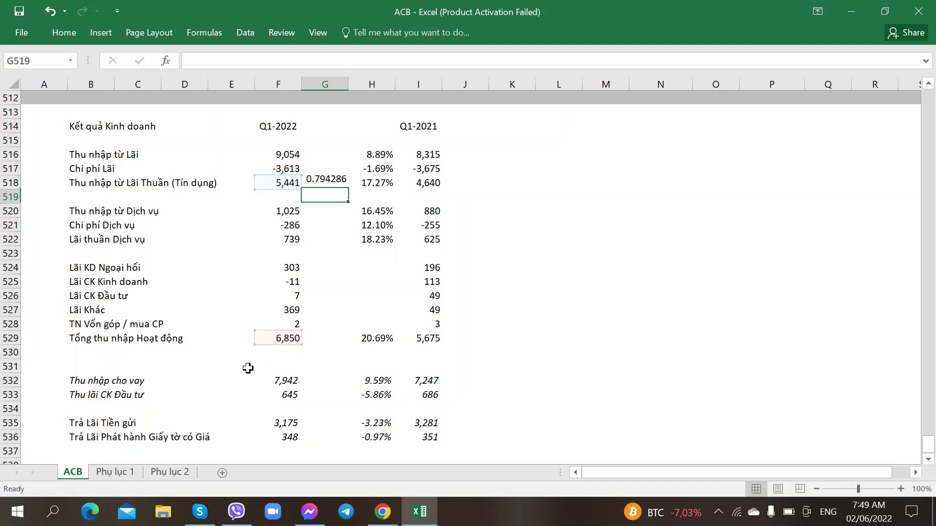
pyautogui.click(228, 54)
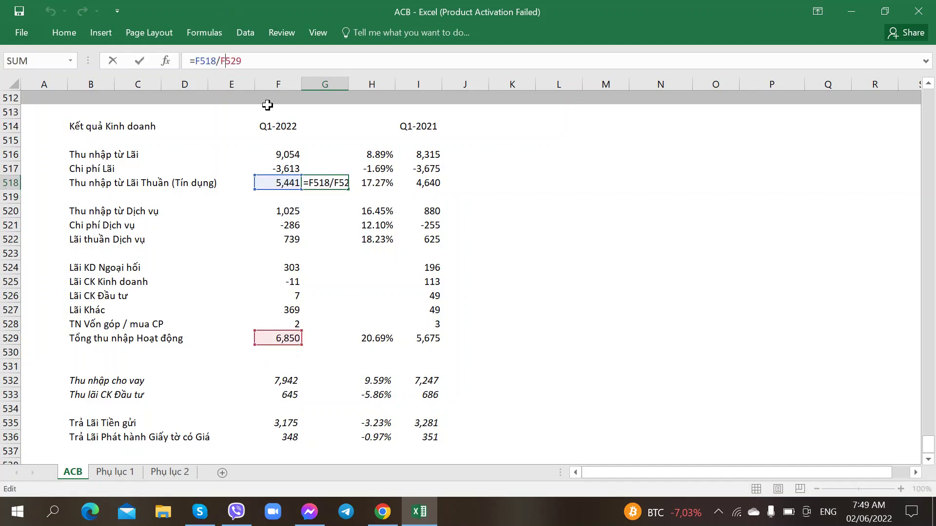
pyautogui.write('$')
pyautogui.hotkey('ctrl', 'Return')
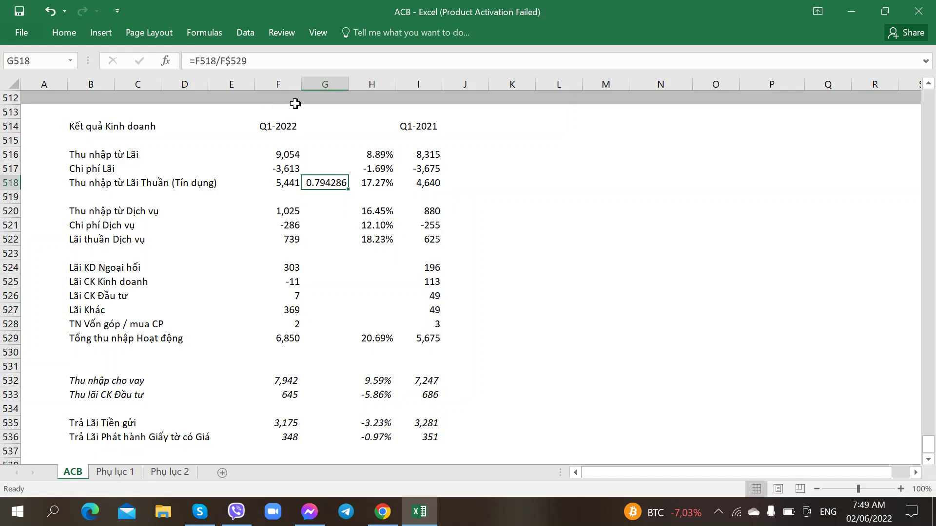
# Copy only the percentage formatting from H518 onto the share in G518, keeping its formula
pyautogui.click(361, 185)
pyautogui.hotkey('ctrl', 'c')
pyautogui.click(328, 184)
pyautogui.rightClick(328, 184)
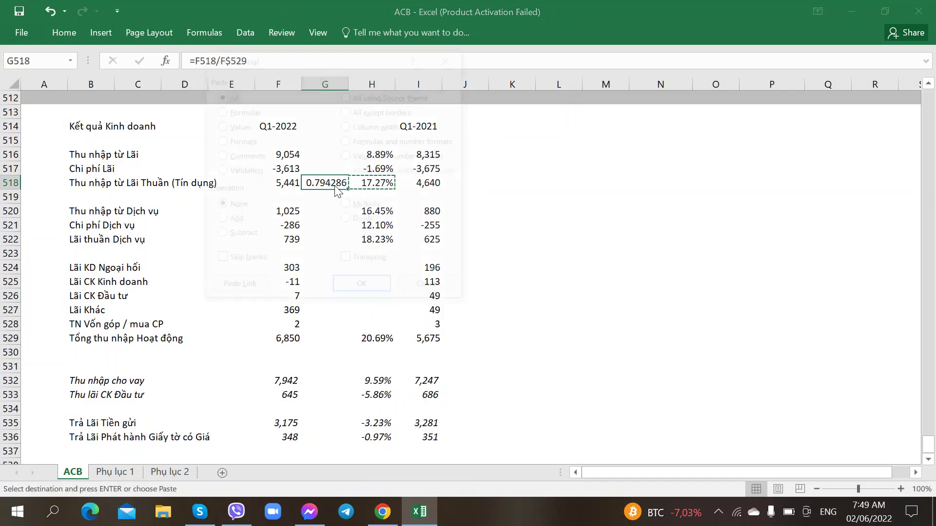
pyautogui.click(334, 188)
pyautogui.press('Return')
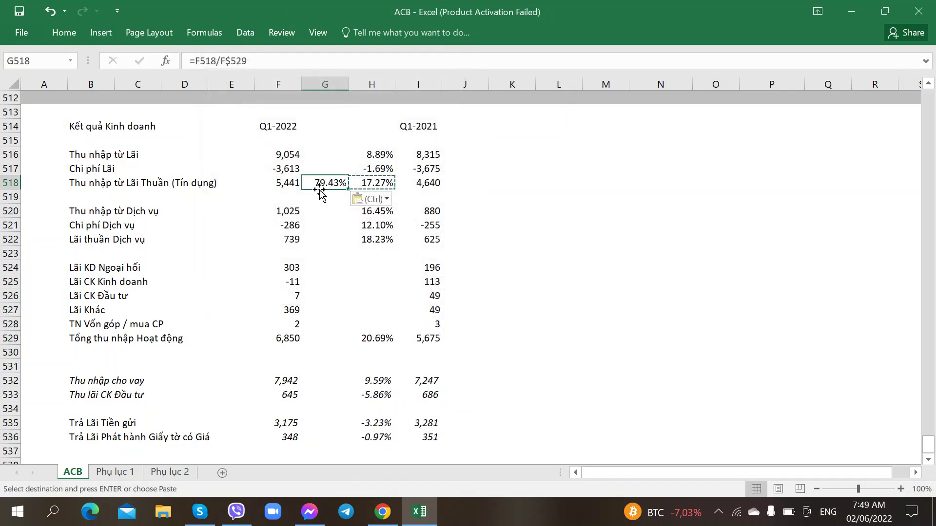
# Copy the share formula from G518 to G522 for net service income and to J518 and J522 for Q1-2021
pyautogui.hotkey('ctrl', 'c')
pyautogui.click(325, 239)
pyautogui.hotkey('ctrl', 'v')
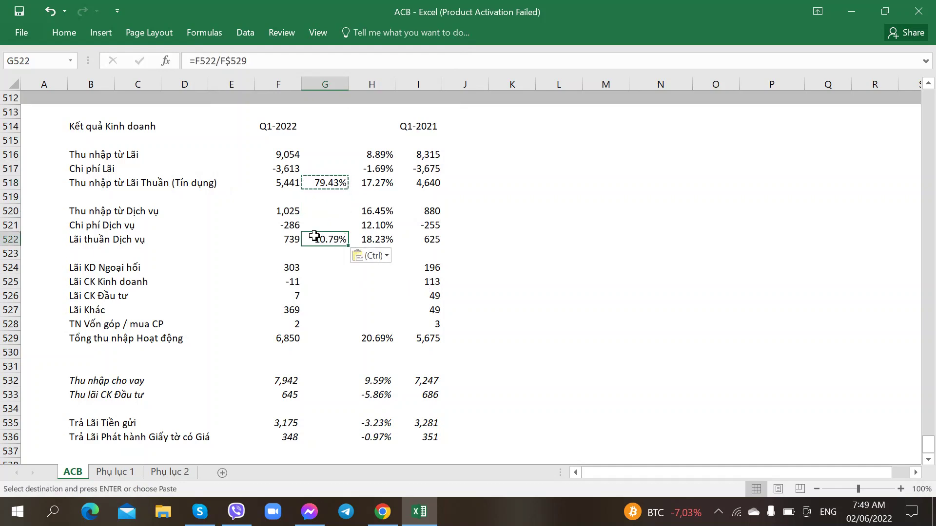
pyautogui.click(317, 182)
pyautogui.click(465, 183)
pyautogui.hotkey('ctrl', 'v')
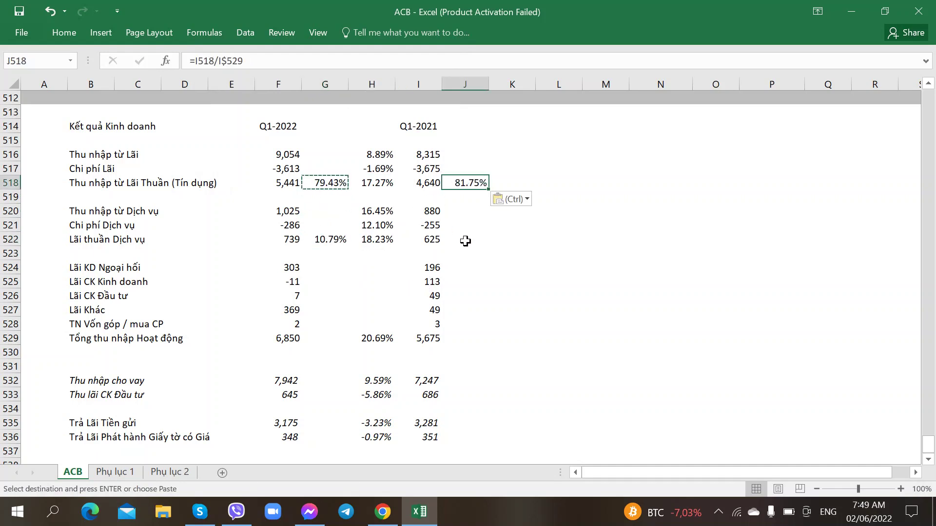
pyautogui.click(466, 239)
pyautogui.click(466, 240)
pyautogui.hotkey('ctrl', 'v')
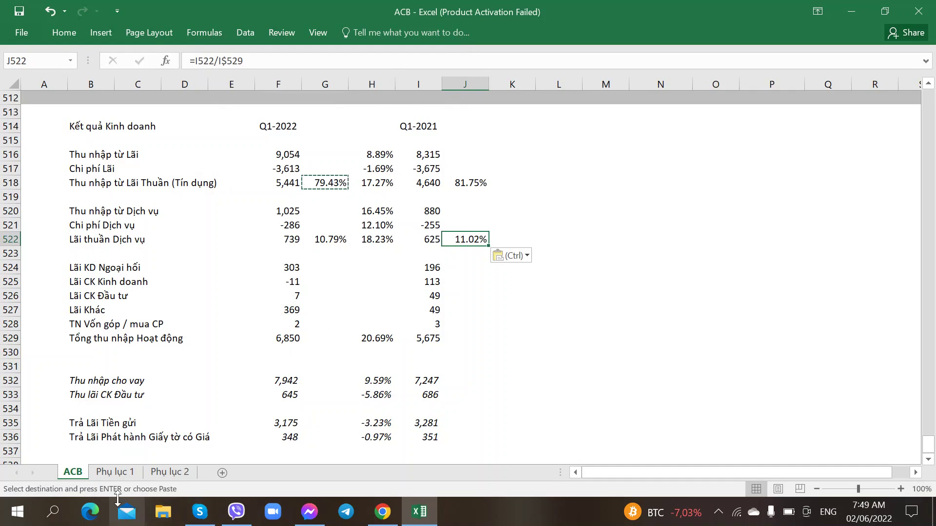
# On the Phụ lục 1 sheet, compare the Q1.22 Tỷ trọng TD / TN HĐ ratio in the Tổng row with the ACB row
pyautogui.click(115, 472)
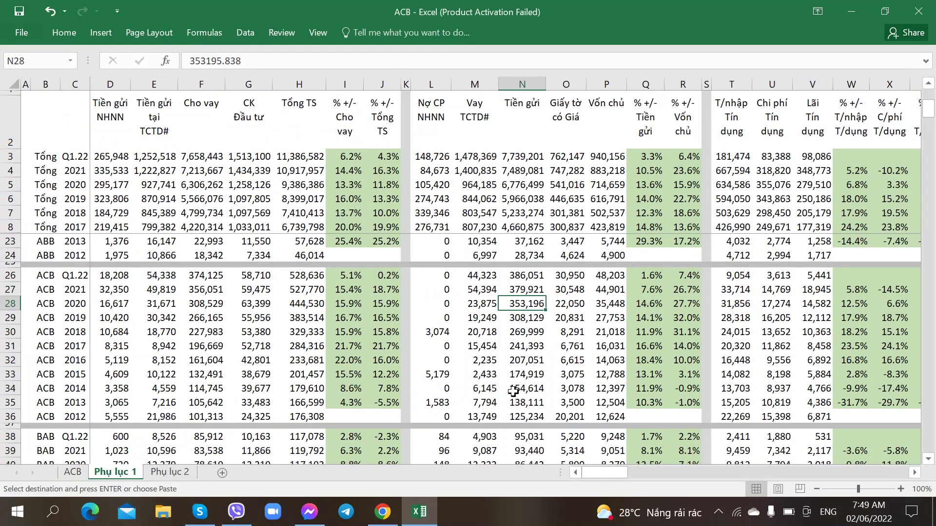
pyautogui.click(316, 333)
pyautogui.press('Right')
pyautogui.press('Right')
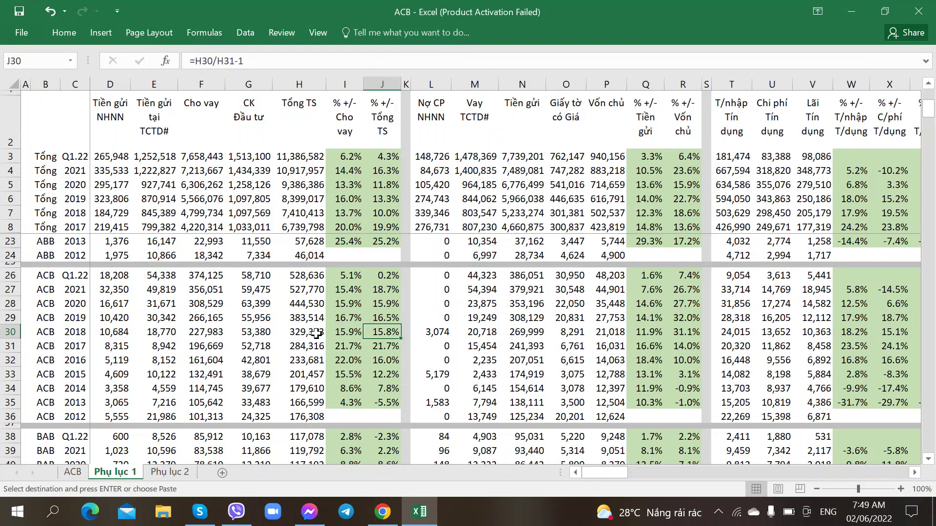
pyautogui.press('Right')
pyautogui.press('Right')
pyautogui.press('Right')
pyautogui.press('Right')
pyautogui.press('Right')
pyautogui.press('Right')
pyautogui.press('Right')
pyautogui.press('Right')
pyautogui.press('Right')
pyautogui.press('Right')
pyautogui.press('Right')
pyautogui.press('Right')
pyautogui.press('Right')
pyautogui.press('Right')
pyautogui.press('Right')
pyautogui.press('Right')
pyautogui.press('Right')
pyautogui.press('Right')
pyautogui.press('Right')
pyautogui.press('Right')
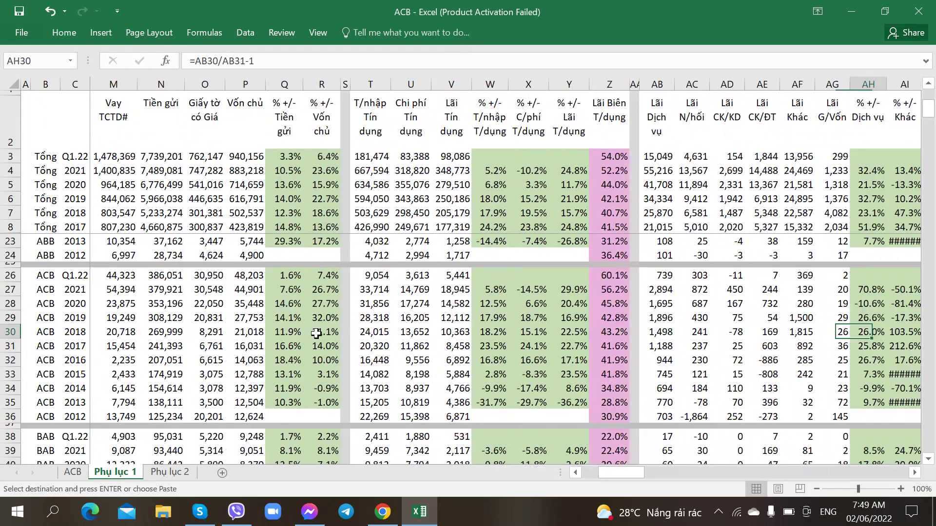
pyautogui.press('Right')
pyautogui.press('Right')
pyautogui.press('Right')
pyautogui.press('Right')
pyautogui.press('Right')
pyautogui.press('Right')
pyautogui.press('Right')
pyautogui.press('Right')
pyautogui.press('Right')
pyautogui.press('Right')
pyautogui.press('Right')
pyautogui.press('Right')
pyautogui.press('Right')
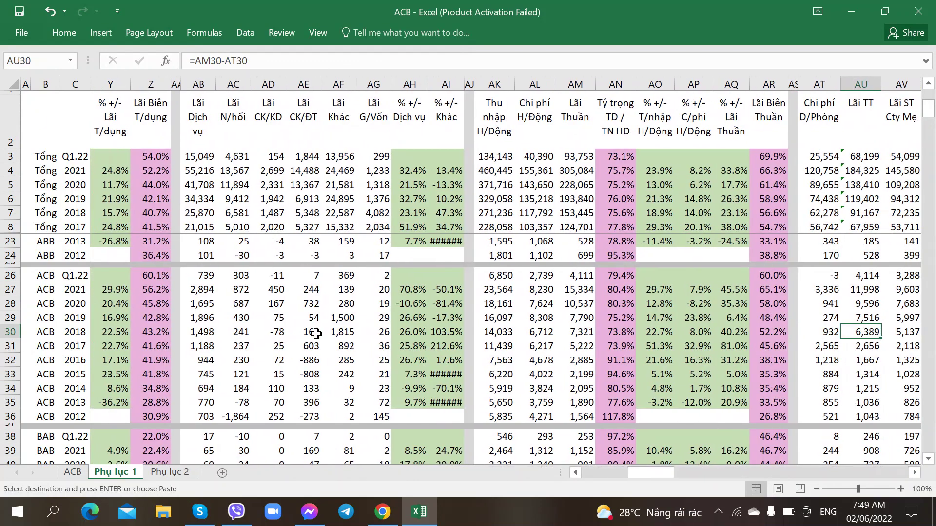
pyautogui.press('Left')
pyautogui.press('Left')
pyautogui.press('Left')
pyautogui.press('Left')
pyautogui.press('Left')
pyautogui.press('Left')
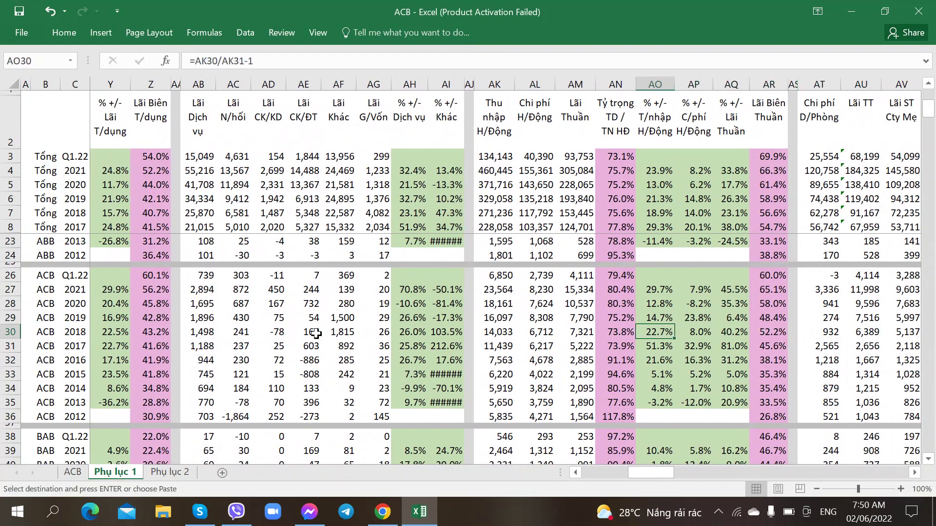
pyautogui.press('Left')
pyautogui.press('Right')
pyautogui.press('Left')
pyautogui.press('Left')
pyautogui.press('Right')
pyautogui.press('Up')
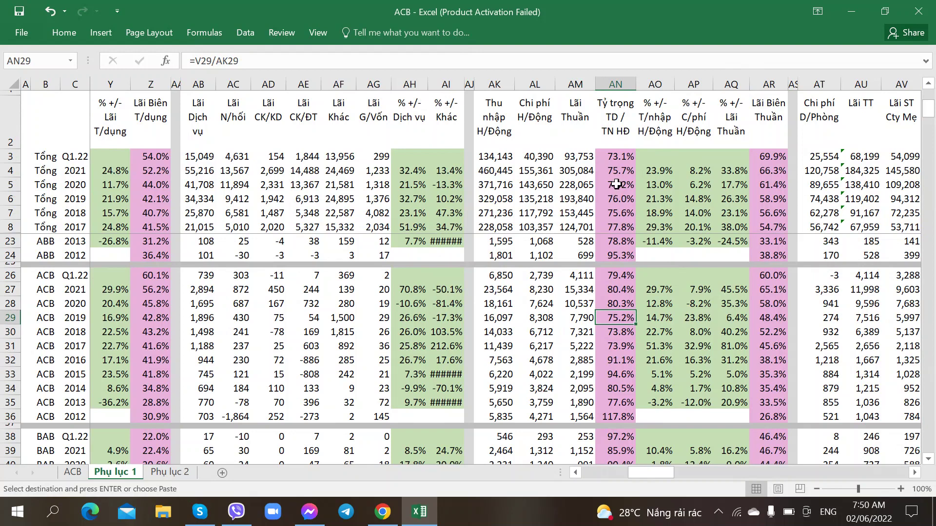
pyautogui.click(618, 156)
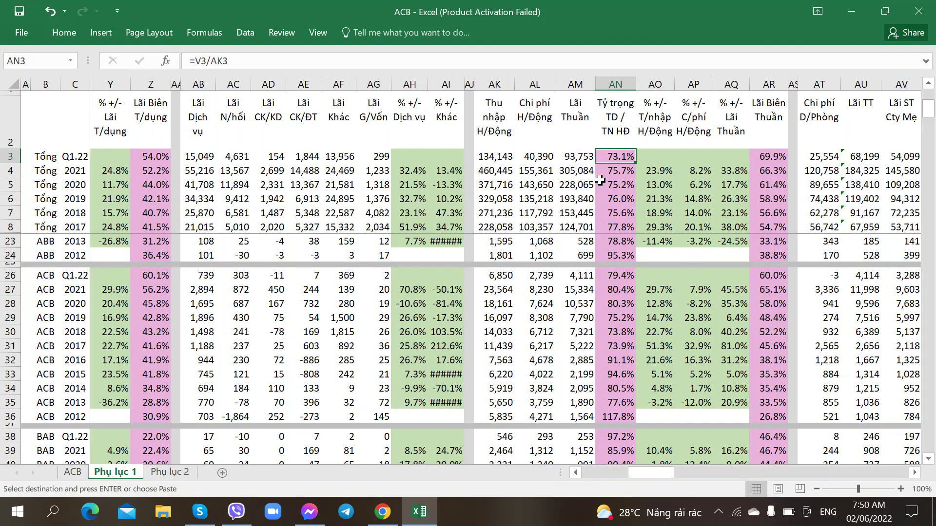
pyautogui.click(616, 277)
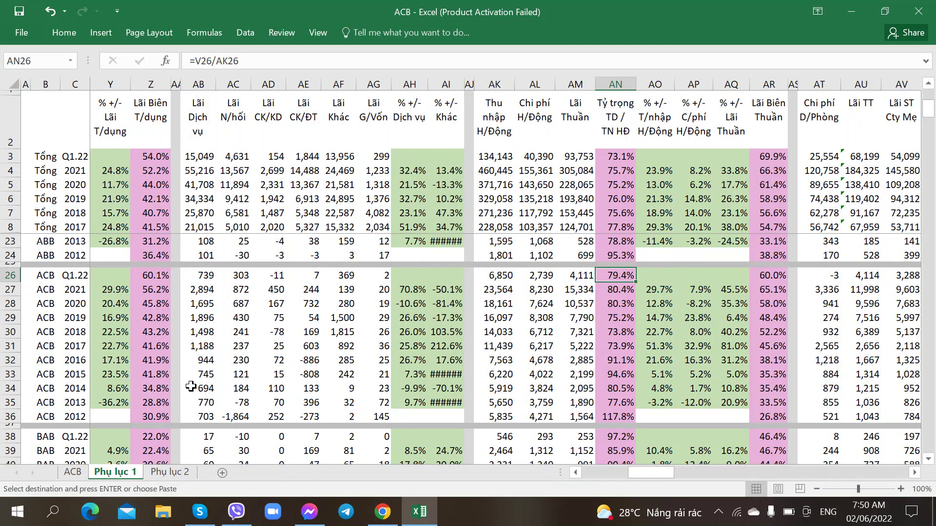
# Return to the ACB sheet and insert three blank rows at row 531, above the Thu nhập cho vay section
pyautogui.click(74, 471)
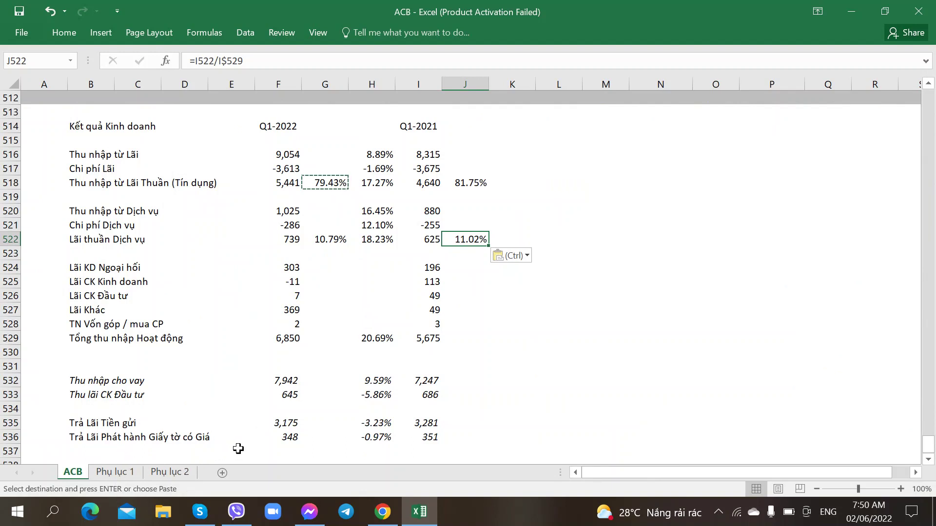
pyautogui.click(402, 285)
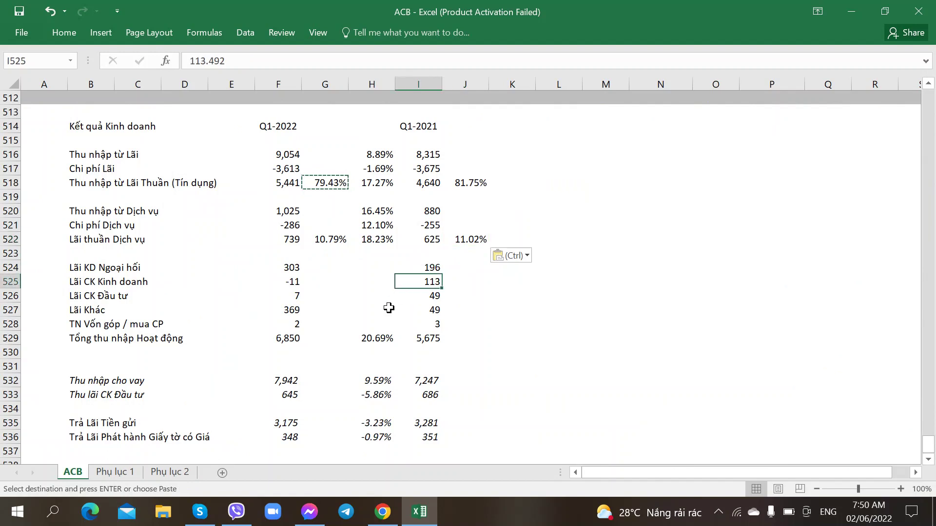
pyautogui.click(326, 352)
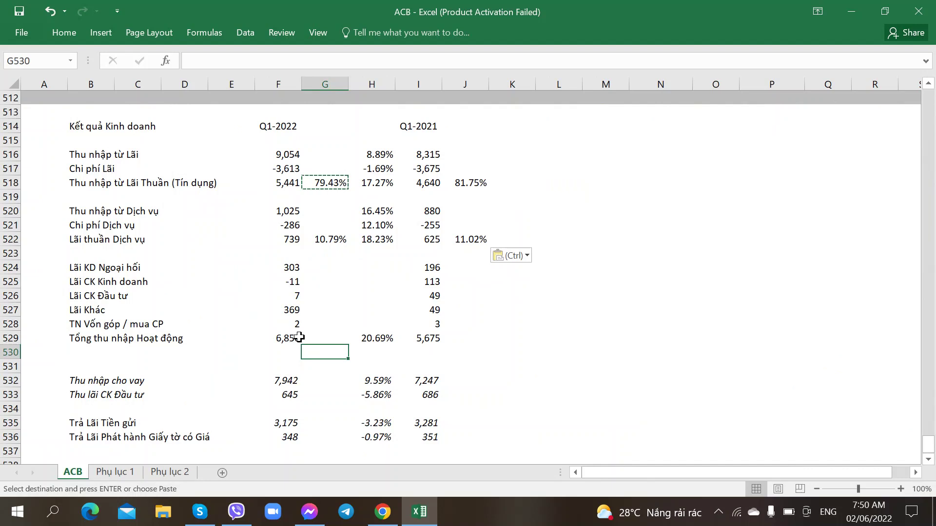
pyautogui.click(374, 291)
pyautogui.scroll(-1, 373, 292)
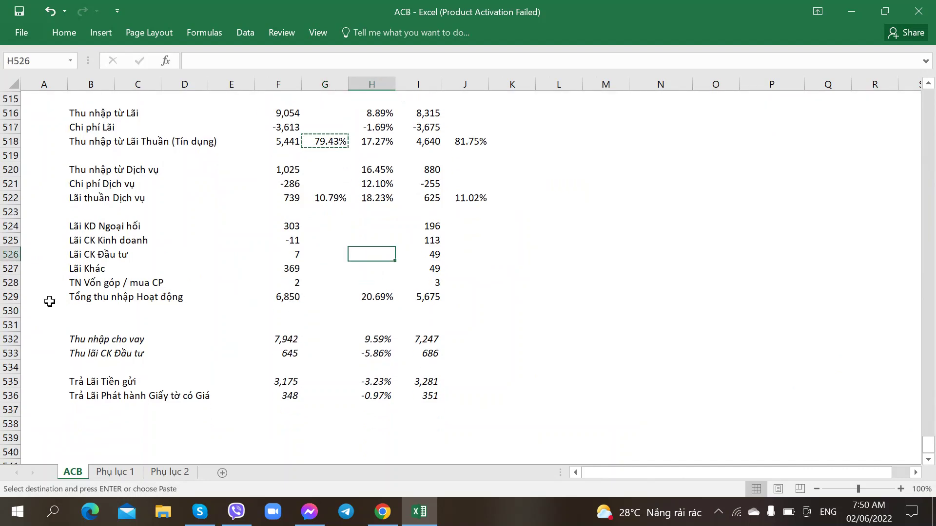
pyautogui.rightClick(10, 324)
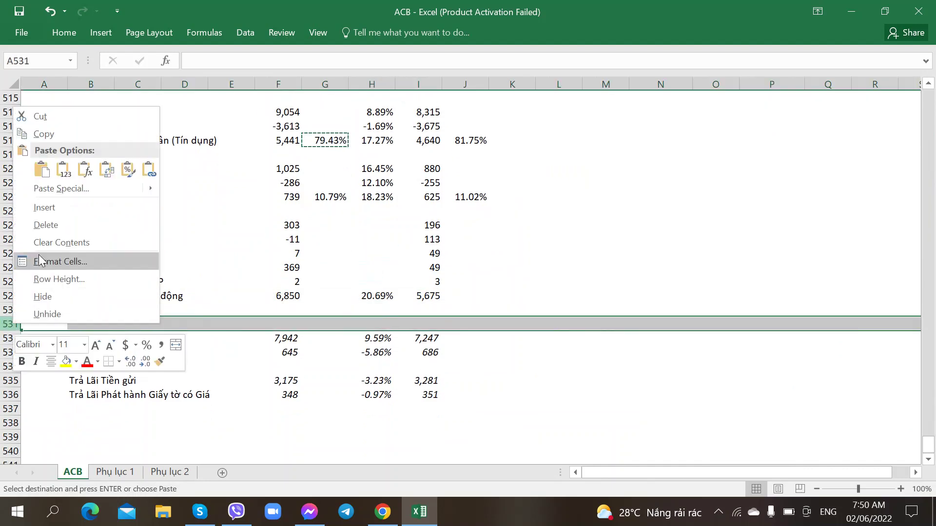
pyautogui.click(45, 207)
pyautogui.rightClick(14, 323)
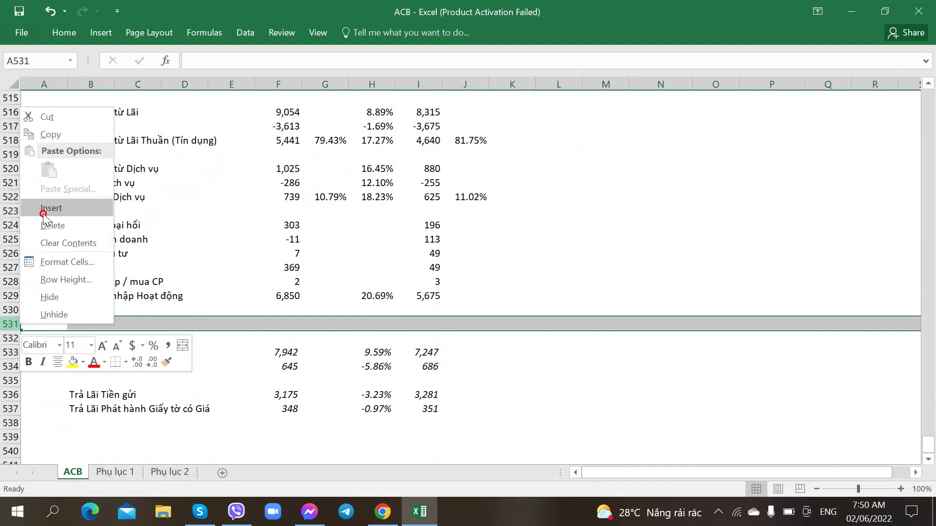
pyautogui.click(43, 212)
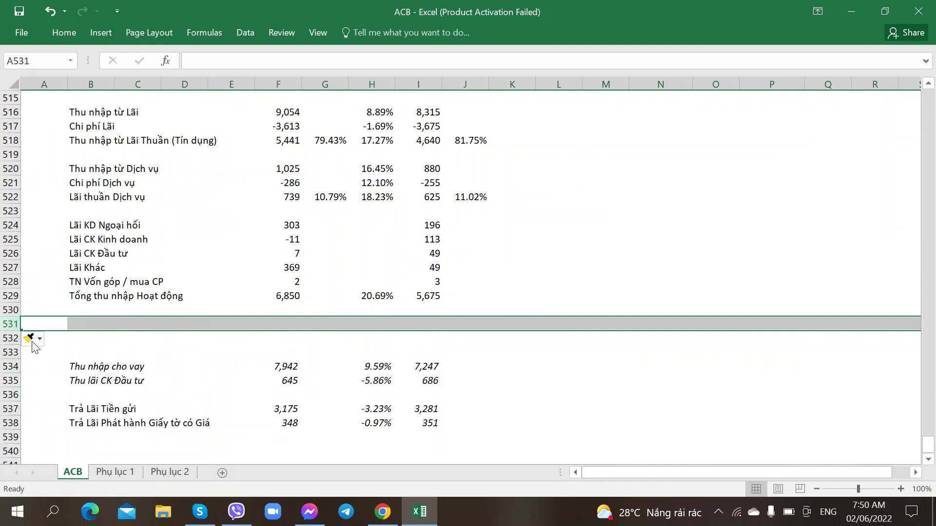
pyautogui.rightClick(12, 324)
pyautogui.click(39, 212)
pyautogui.click(92, 324)
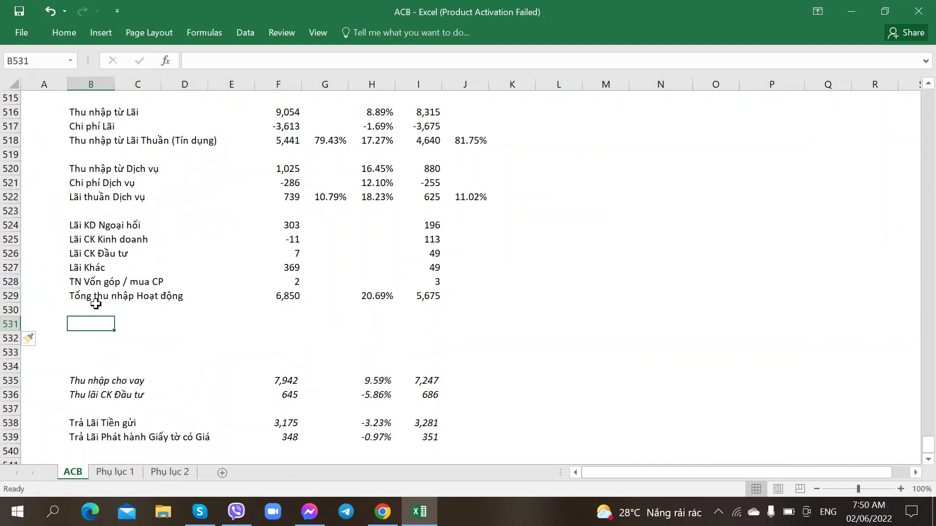
# Make the Tổng thu nhập Hoạt động row bold across B529:I529
pyautogui.click(100, 296)
pyautogui.keyDown('shift'); pyautogui.click(437, 295); pyautogui.keyUp('shift')
pyautogui.hotkey('ctrl', 'b')
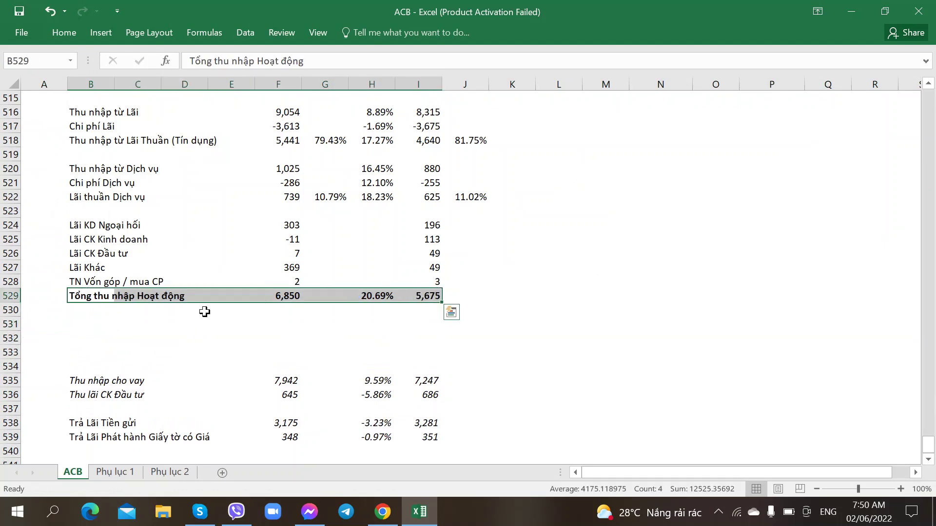
# Select B531, check the operating expense and profit lines in ACB_22Q1_BCTC_HN.pdf in the browser, and return to the Excel workbook
pyautogui.click(81, 314)
pyautogui.click(89, 326)
pyautogui.hotkey('alt', 'Tab')
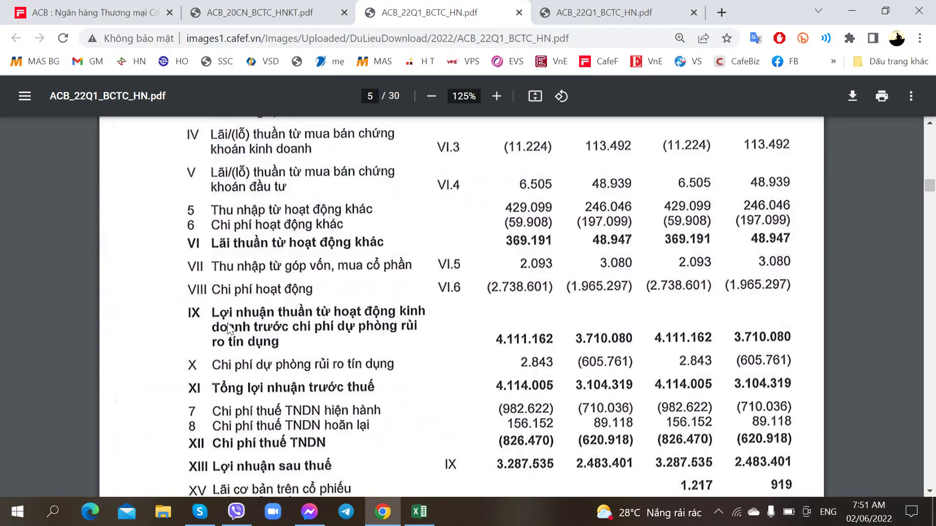
pyautogui.scroll(-4, 154, 346)
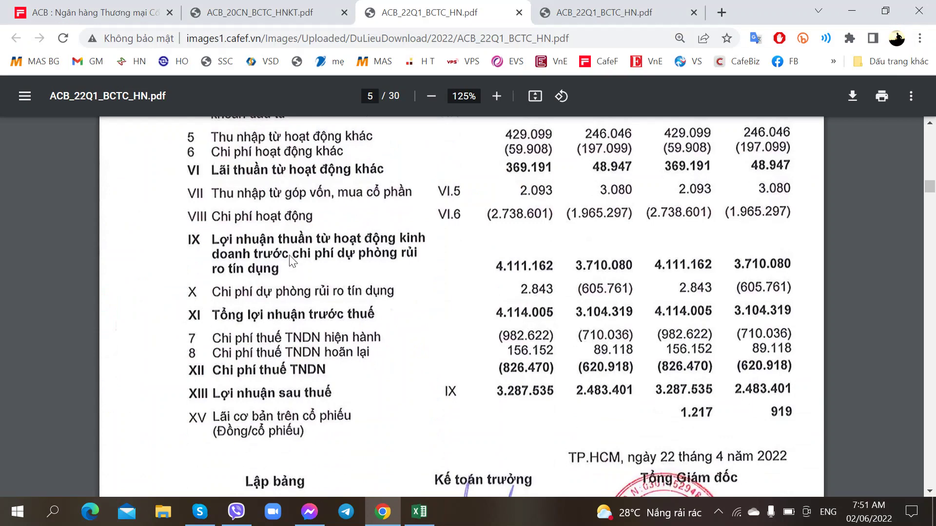
pyautogui.scroll(4, 295, 258)
pyautogui.hotkey('alt', 'Tab')
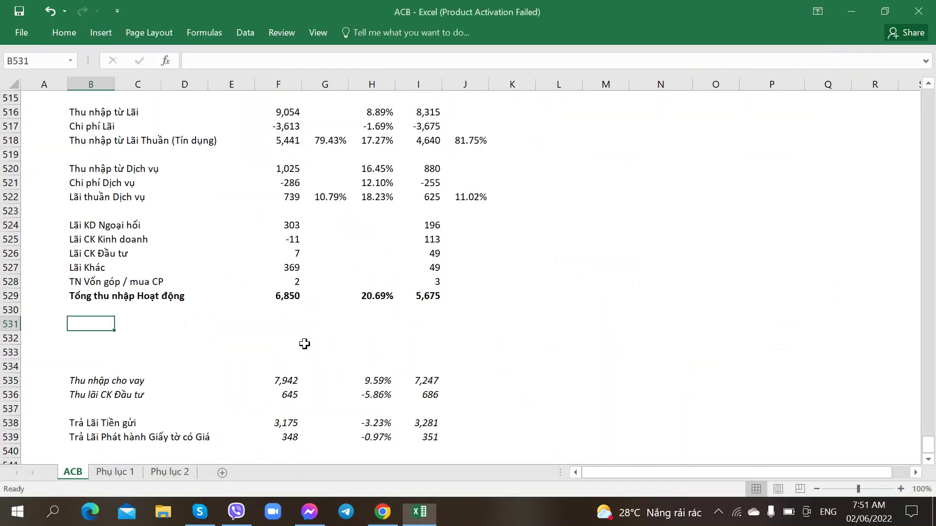
# Label B531 as Chi phí Hoạt động
pyautogui.write('Chi phí ')
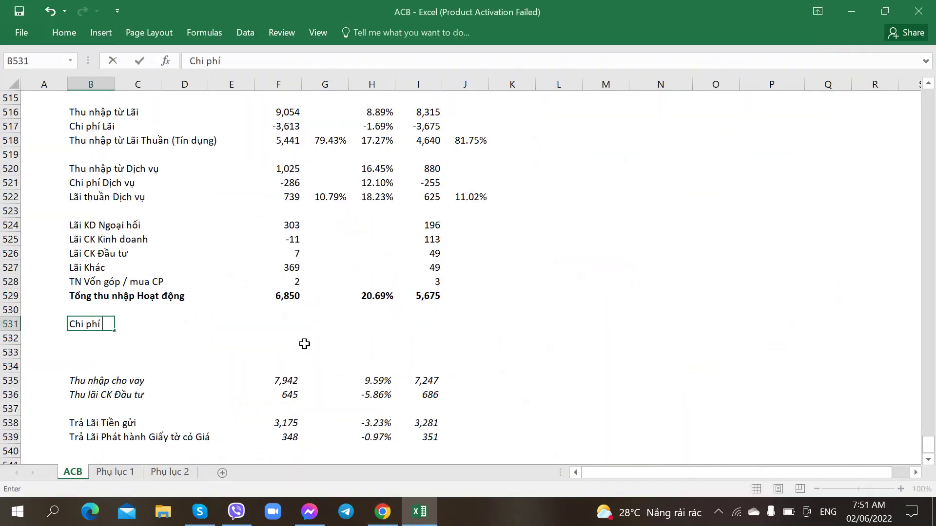
pyautogui.write('Hoạt động')
pyautogui.press('Return')
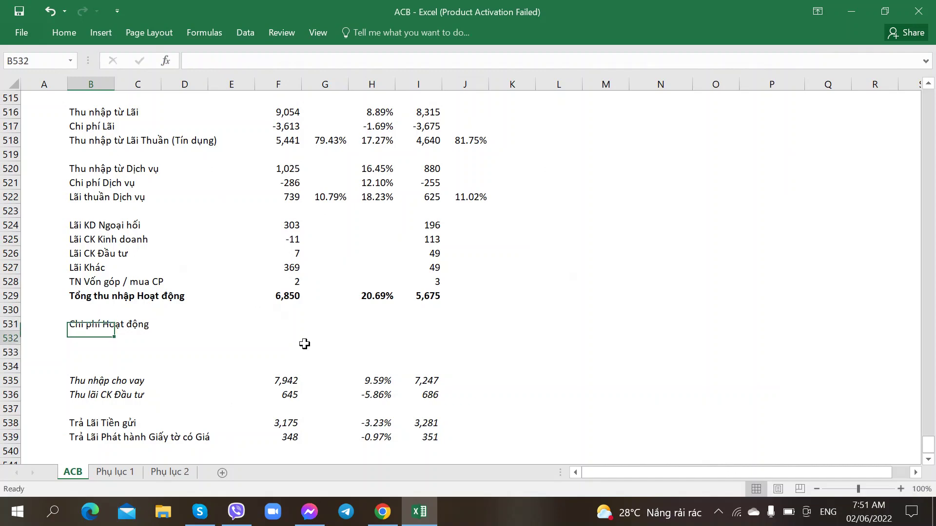
pyautogui.press('Right')
# Switch to the browser and examine the operating expense note on page 24 of ACB_22Q1_BCTC_HN.pdf
pyautogui.hotkey('alt', 'Tab')
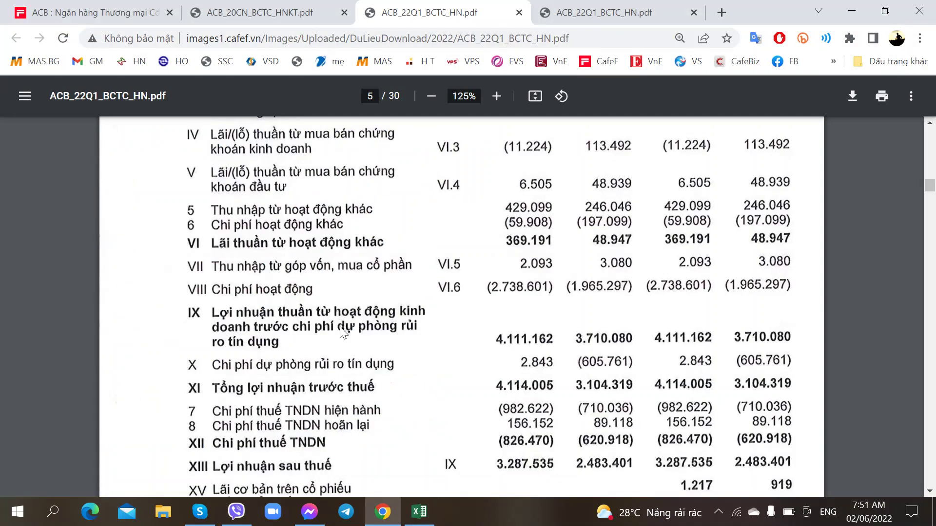
pyautogui.hotkey('ctrl', 'Tab')
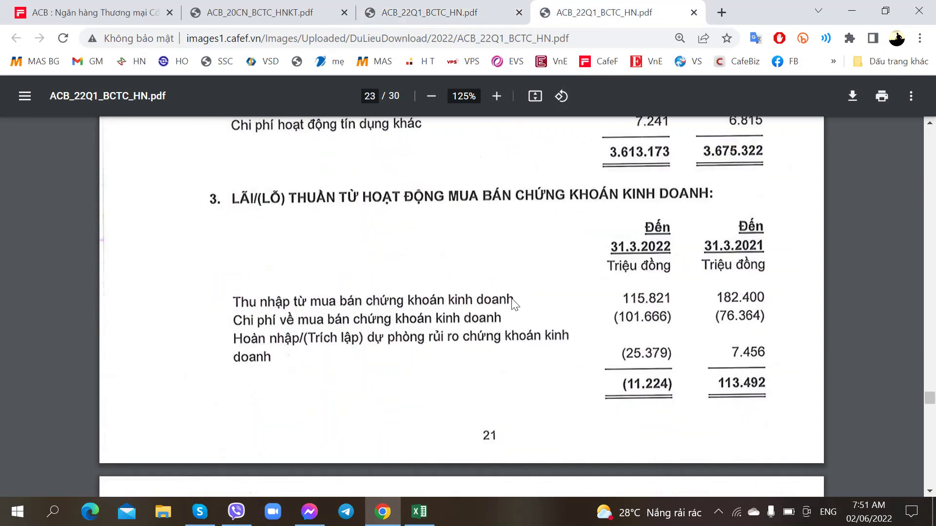
pyautogui.scroll(-12, 512, 298)
pyautogui.scroll(-3, 512, 298)
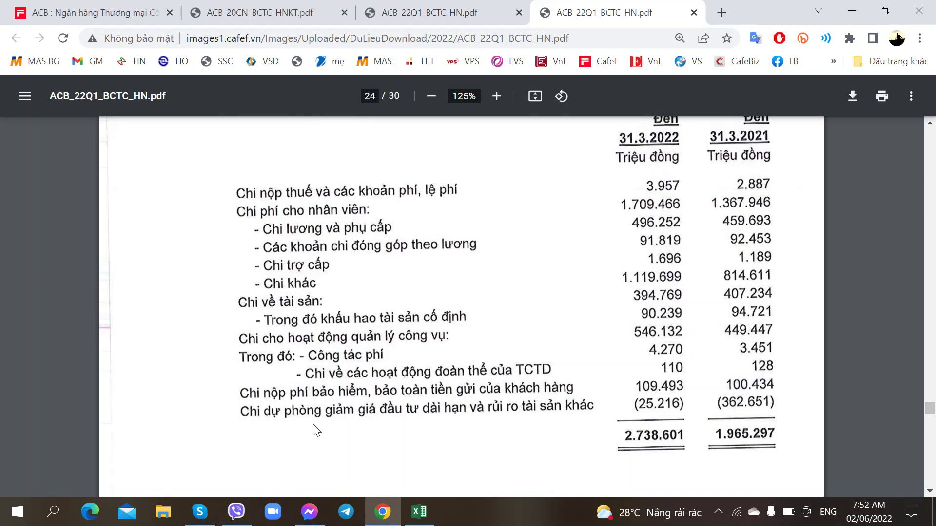
# Look up the Q1-2022 operating expense in the PDF's income statement and enter 2738.601 in F531 of the Excel workbook
pyautogui.hotkey('ctrl', 'shift', 'Tab')
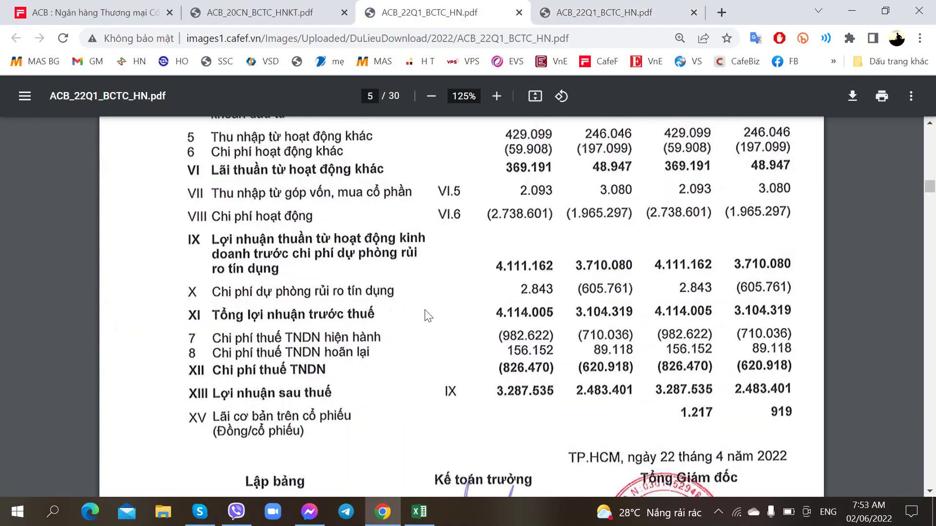
pyautogui.scroll(3, 434, 322)
pyautogui.hotkey('alt', 'Tab')
pyautogui.write('27')
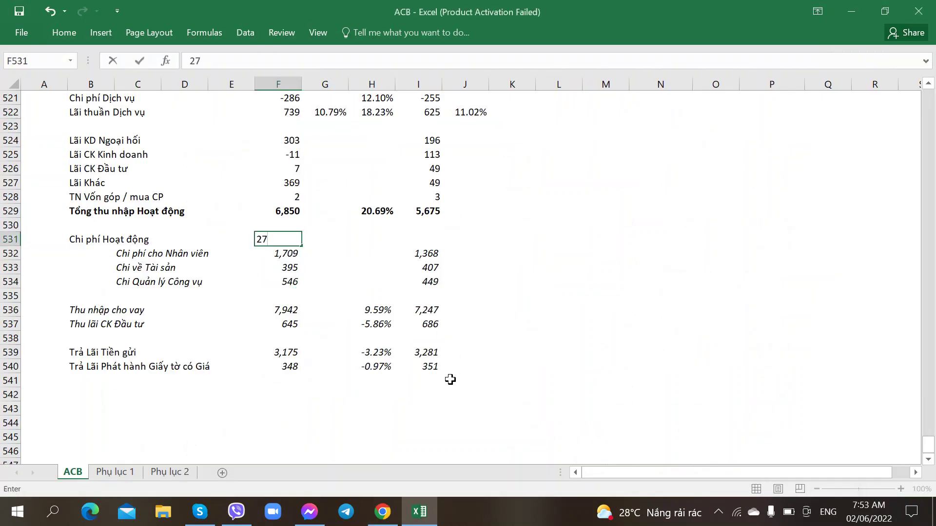
pyautogui.hotkey('alt', 'Tab')
pyautogui.hotkey('alt', 'Tab')
pyautogui.write('38')
pyautogui.hotkey('alt', 'Tab')
pyautogui.hotkey('alt', 'Tab')
pyautogui.write('.')
pyautogui.press('Tab')
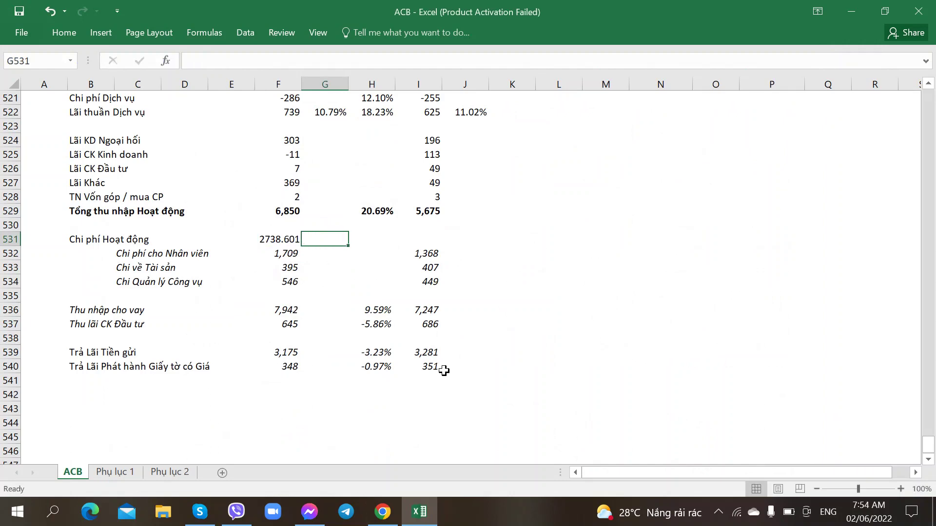
# Copy only the number format of F524 onto the operating expense figure in F531
pyautogui.scroll(2, 443, 371)
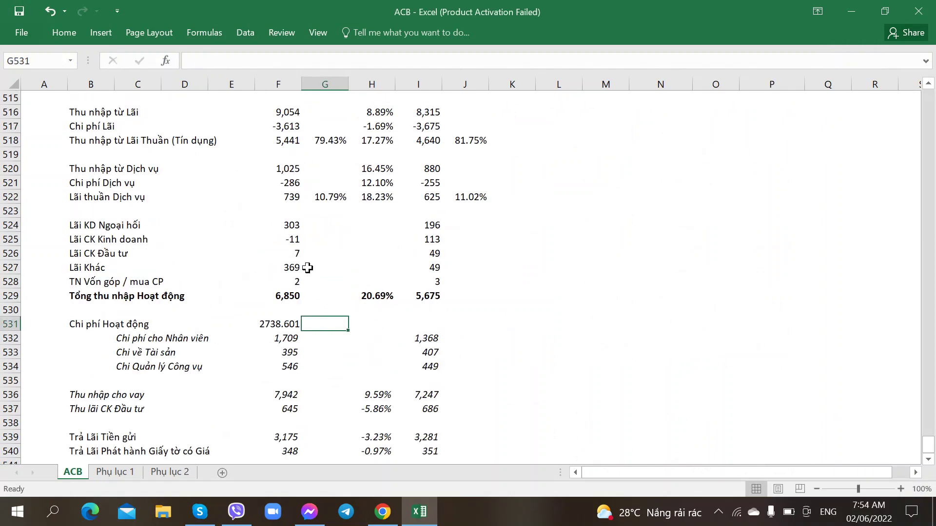
pyautogui.scroll(-1, 308, 268)
pyautogui.click(287, 184)
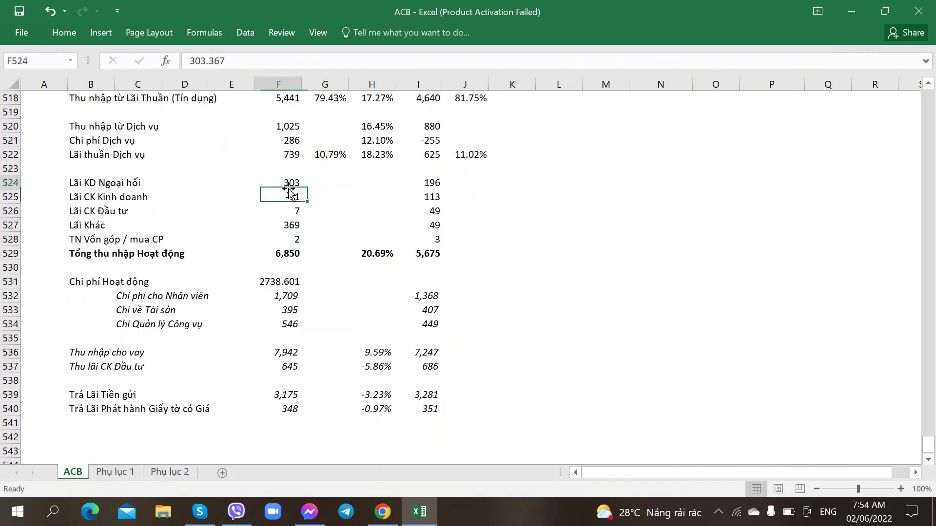
pyautogui.hotkey('ctrl', 'c')
pyautogui.click(271, 281)
pyautogui.hotkey('ctrl', 'alt', 'v')
pyautogui.press('t')
pyautogui.press('Return')
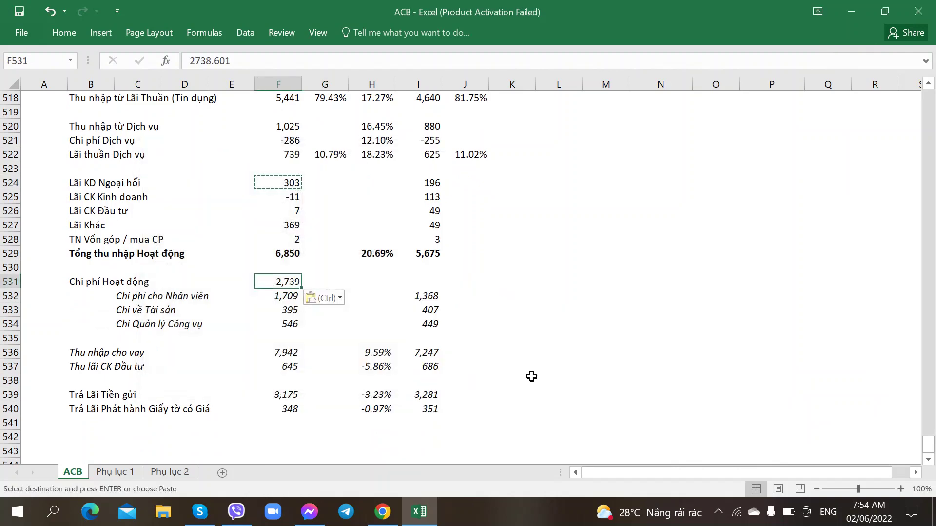
# Copy F531 to I531 for its format, then replace the value with the Q1-2021 operating expense from the PDF, 1965.297
pyautogui.click(416, 282)
pyautogui.click(287, 282)
pyautogui.hotkey('ctrl', 'c')
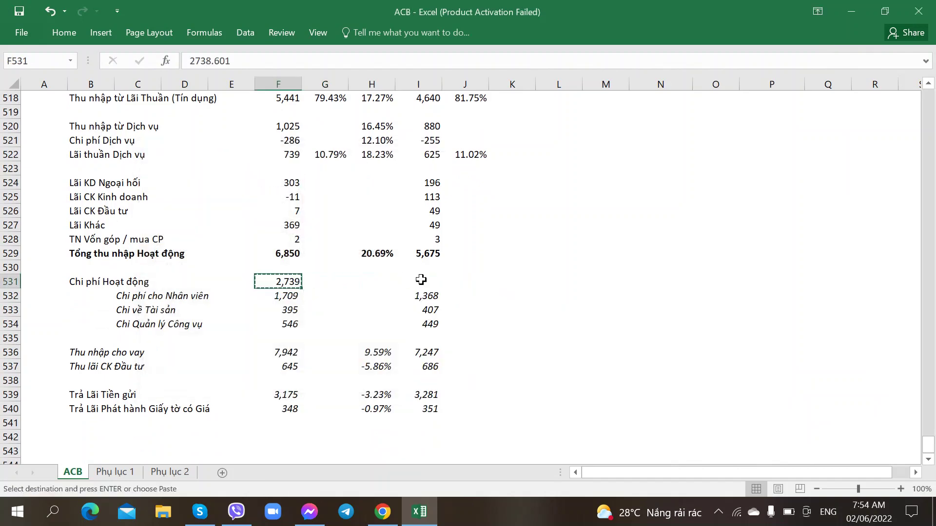
pyautogui.click(418, 282)
pyautogui.hotkey('ctrl', 'v')
pyautogui.hotkey('alt', 'Tab')
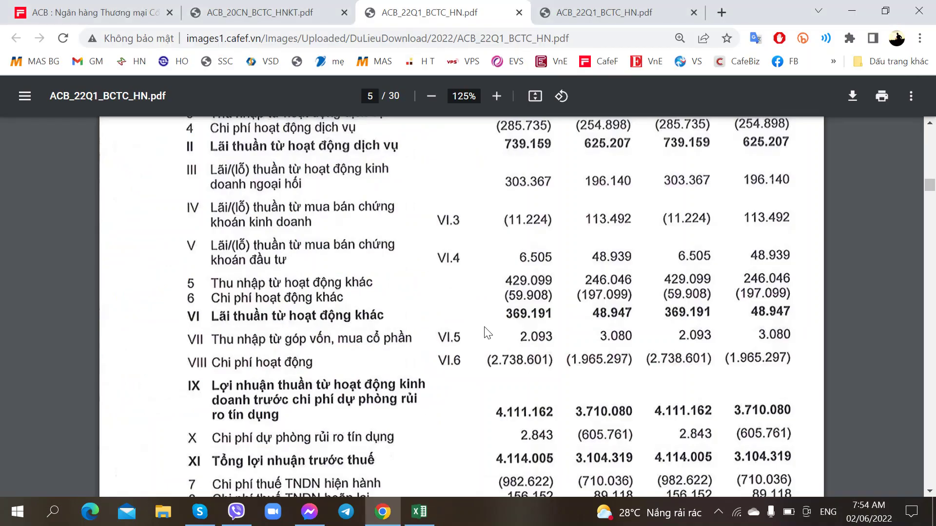
pyautogui.hotkey('alt', 'Tab')
pyautogui.write('1965')
pyautogui.hotkey('alt', 'Tab')
pyautogui.write('97')
pyautogui.press('Tab')
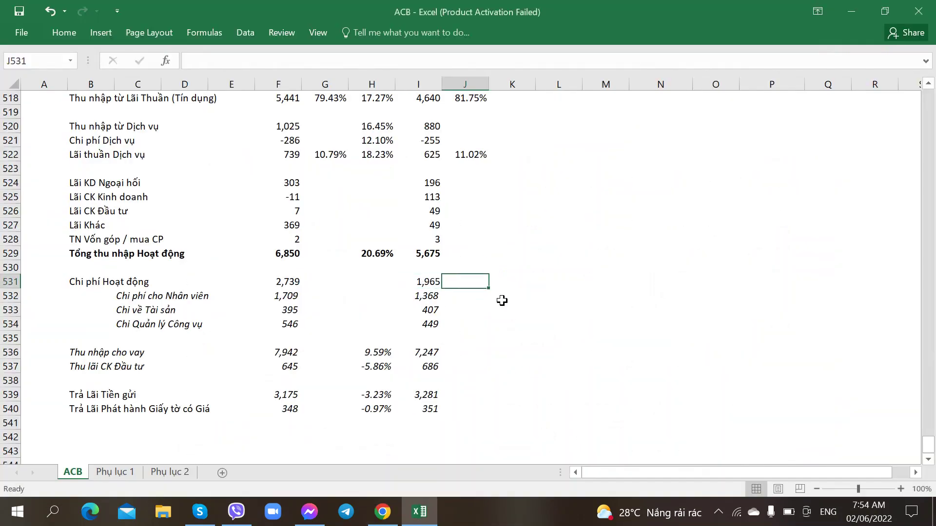
# Copy the year-on-year growth formula from H522 into H531 for the Chi phí Hoạt động row
pyautogui.click(370, 159)
pyautogui.hotkey('ctrl', 'c')
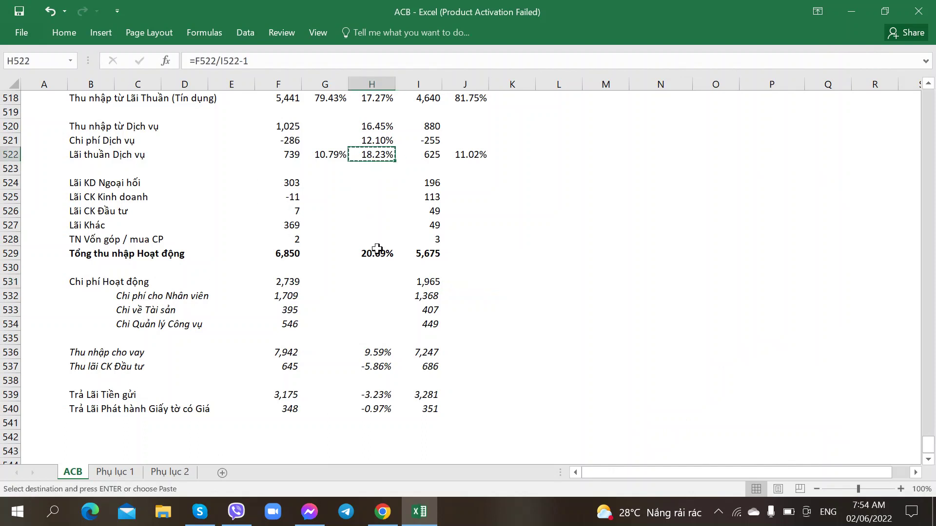
pyautogui.click(362, 280)
pyautogui.hotkey('ctrl', 'v')
pyautogui.click(326, 297)
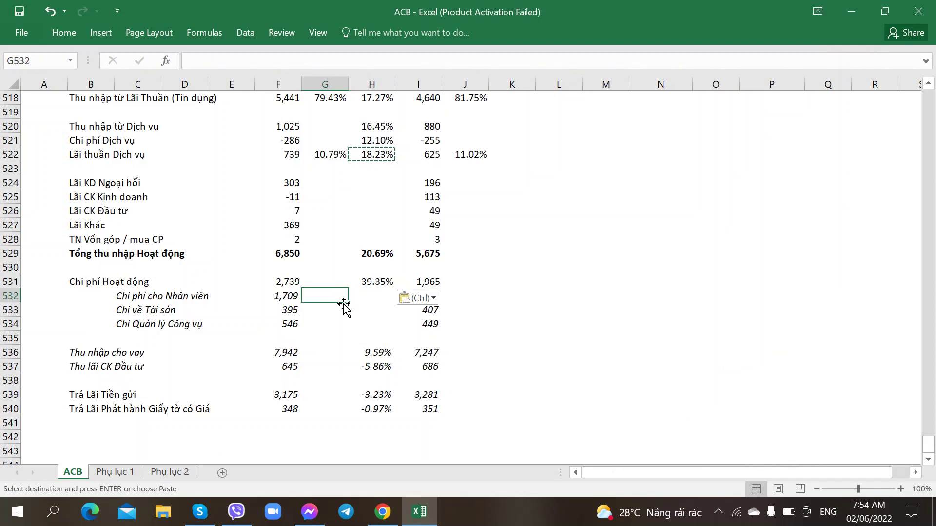
# Compare the growth of Chi phí Hoạt động in H531 with that of Tổng thu nhập Hoạt động in H529
pyautogui.click(99, 284)
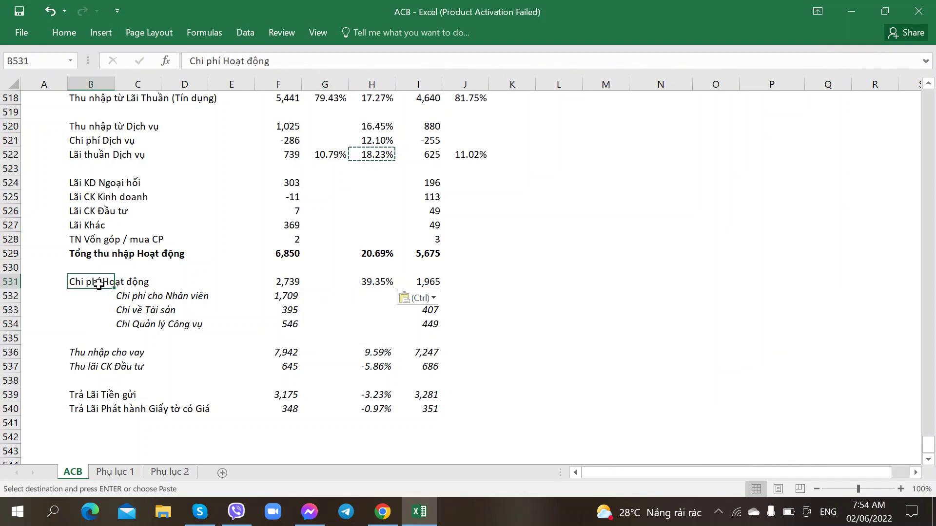
pyautogui.click(367, 282)
pyautogui.click(375, 255)
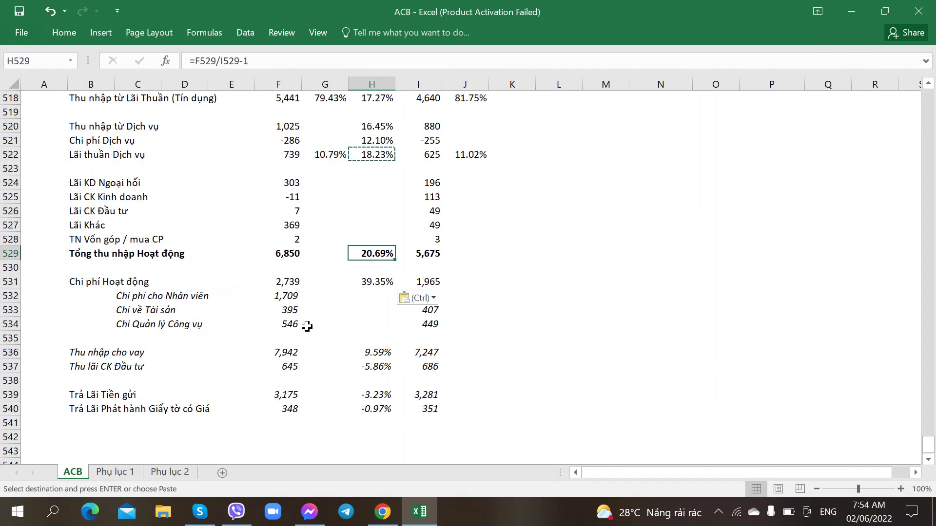
pyautogui.click(323, 299)
pyautogui.click(353, 300)
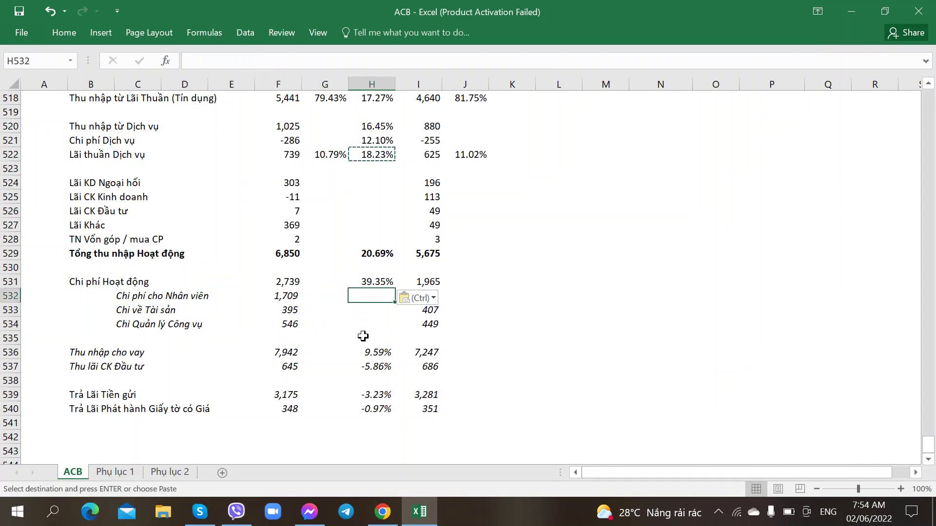
pyautogui.press('Escape')
pyautogui.press('Right')
# Check the employee expense in F532 against the operating expense note in the browser PDF, and return to the Excel workbook
pyautogui.click(293, 298)
pyautogui.hotkey('alt', 'Tab')
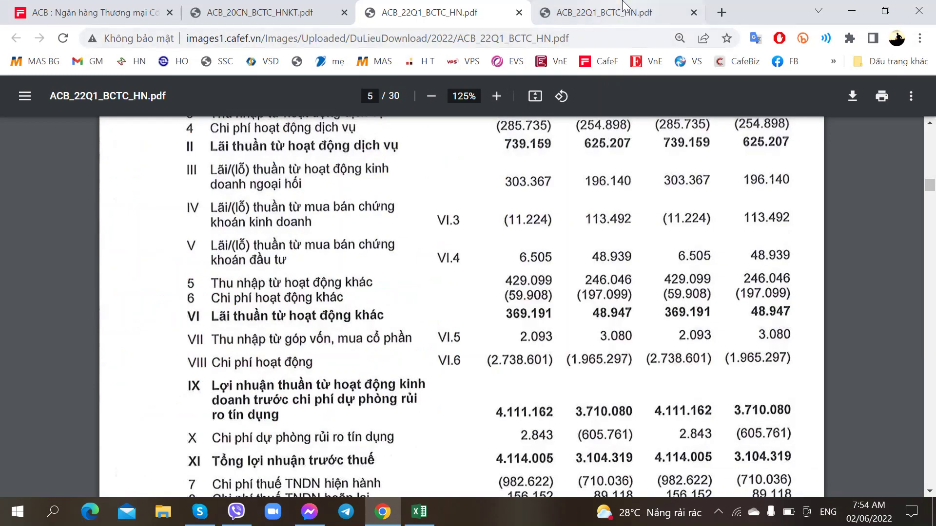
pyautogui.click(625, 6)
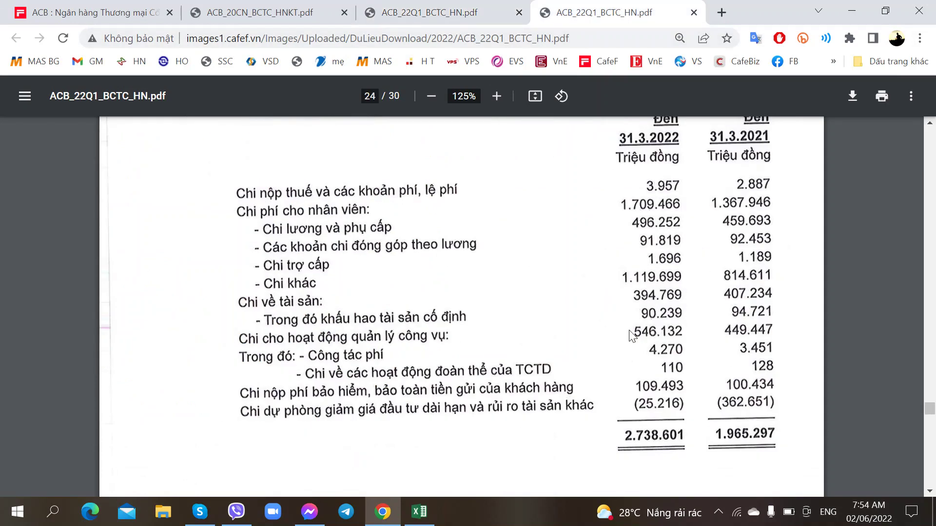
pyautogui.hotkey('alt', 'Tab')
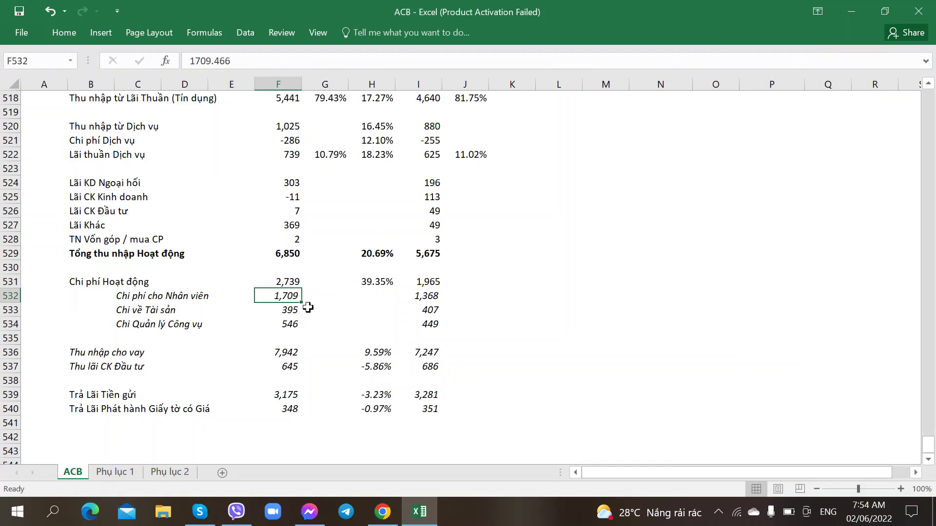
# Examine the Q1-2022 employee, asset and administration expenses in F532:F534 against total operating expense, rechecking the PDF note
pyautogui.click(281, 281)
pyautogui.click(284, 300)
pyautogui.click(274, 311)
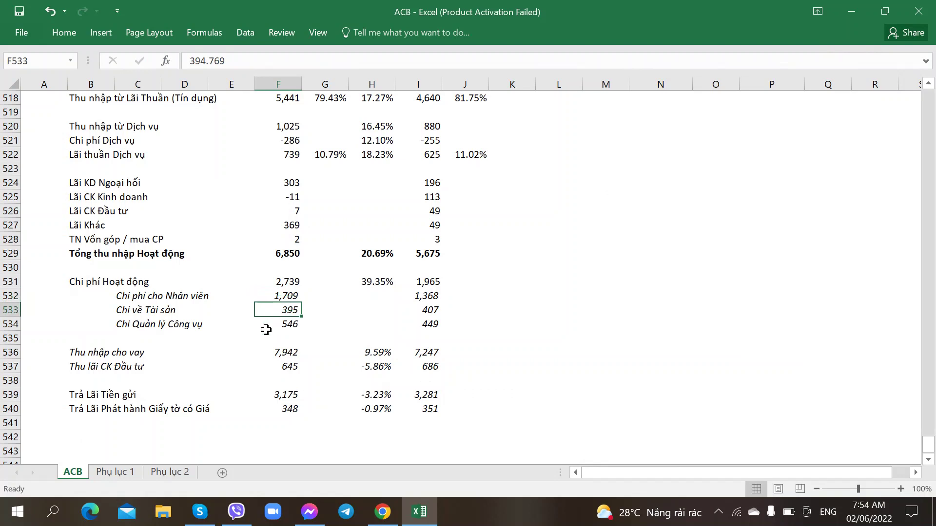
pyautogui.click(285, 324)
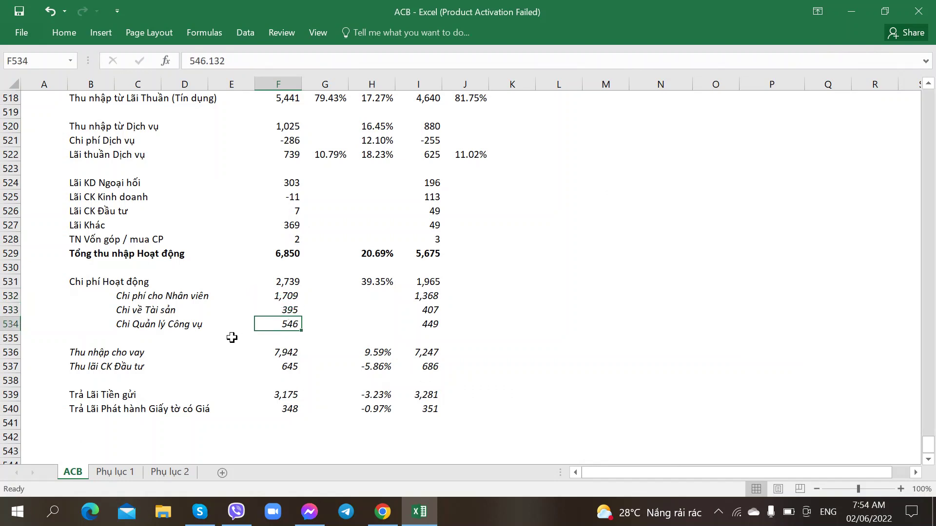
pyautogui.moveTo(285, 297); pyautogui.dragTo(288, 325)
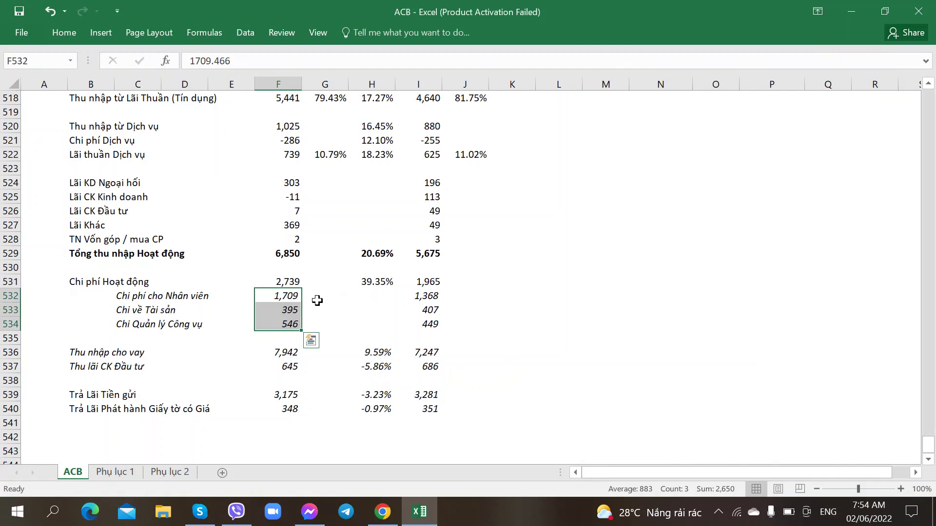
pyautogui.click(317, 307)
pyautogui.click(283, 294)
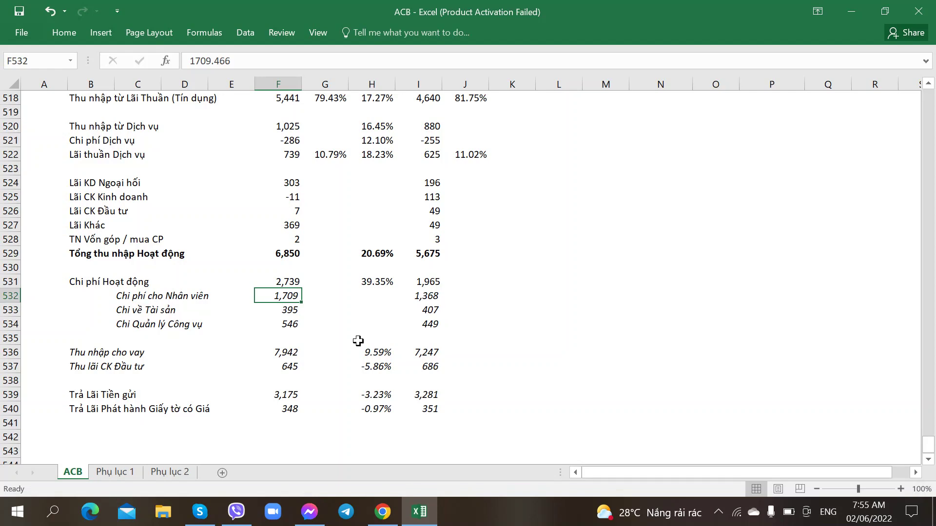
pyautogui.hotkey('alt', 'Tab')
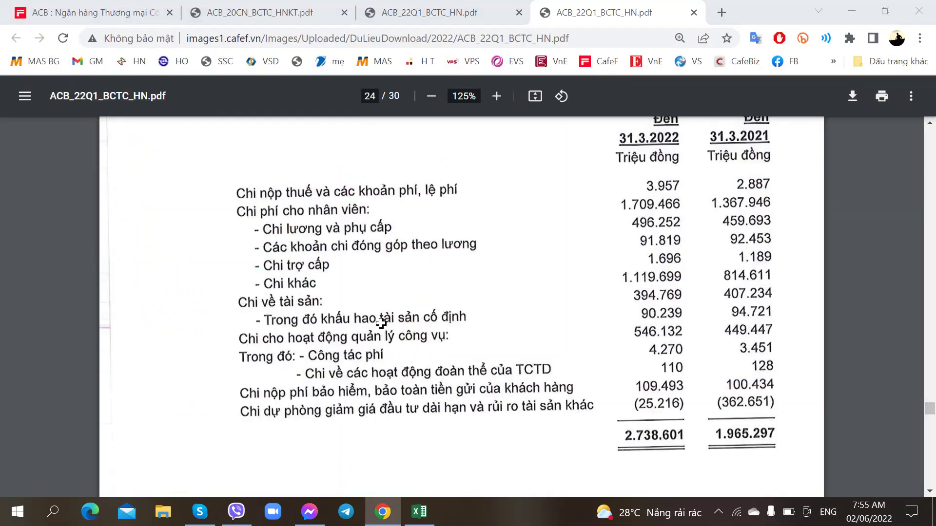
pyautogui.hotkey('alt', 'Tab')
pyautogui.click(350, 311)
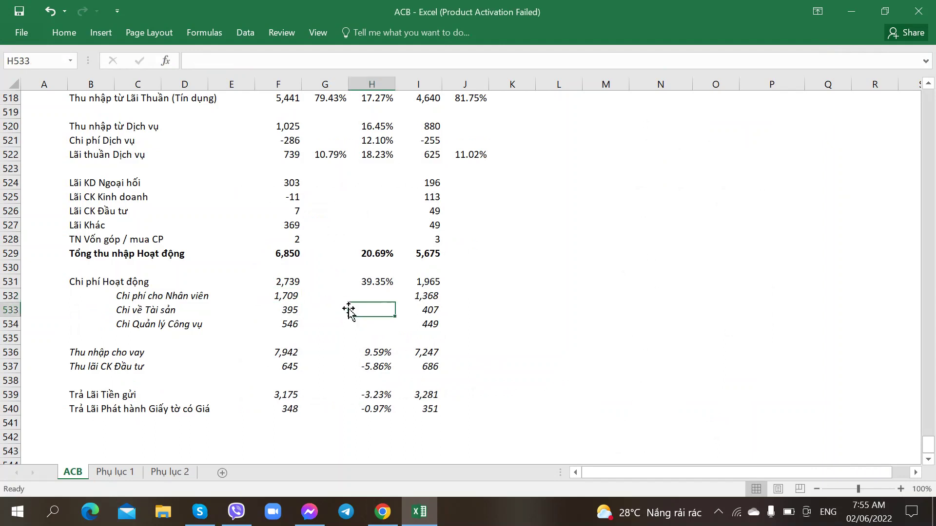
# Copy the income share formula from G522 into G531 and J531 for the Chi phí Hoạt động row
pyautogui.scroll(1, 338, 289)
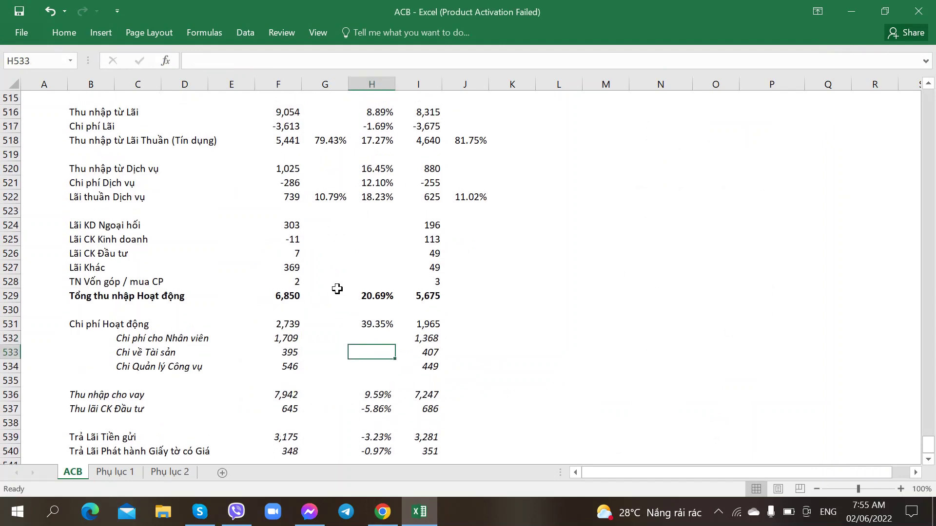
pyautogui.scroll(-1, 338, 289)
pyautogui.click(328, 286)
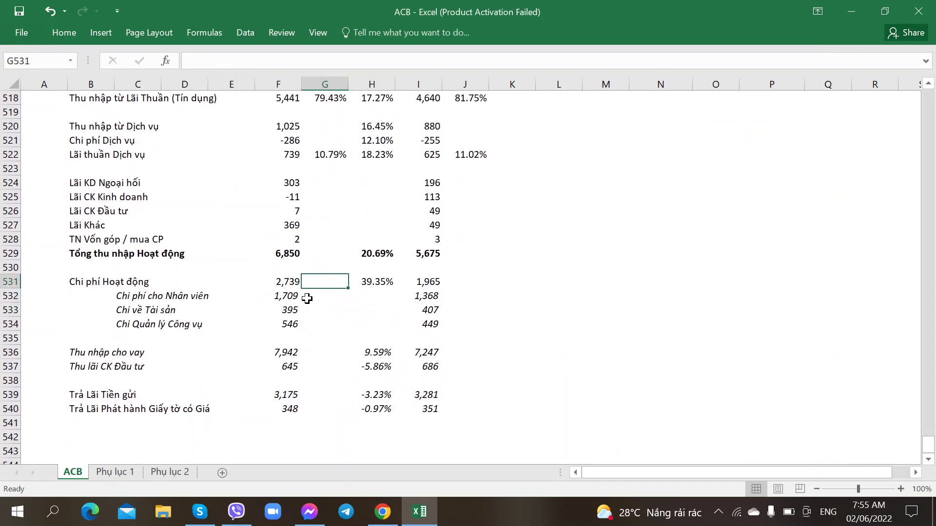
pyautogui.click(328, 153)
pyautogui.hotkey('ctrl', 'c')
pyautogui.click(326, 282)
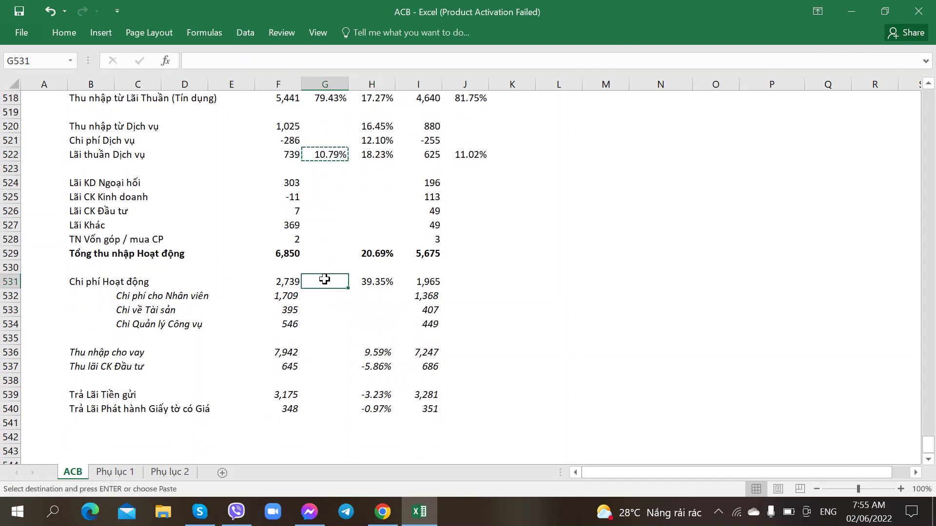
pyautogui.hotkey('ctrl', 'v')
pyautogui.click(482, 278)
pyautogui.hotkey('ctrl', 'v')
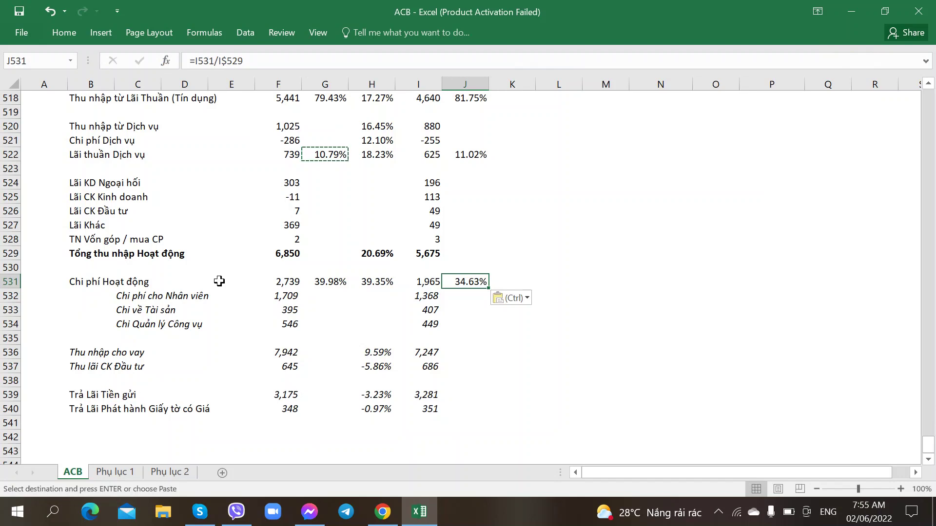
# Review the Q1-2022 operating expense share in G531 alongside the total operating income growth in H529
pyautogui.click(322, 282)
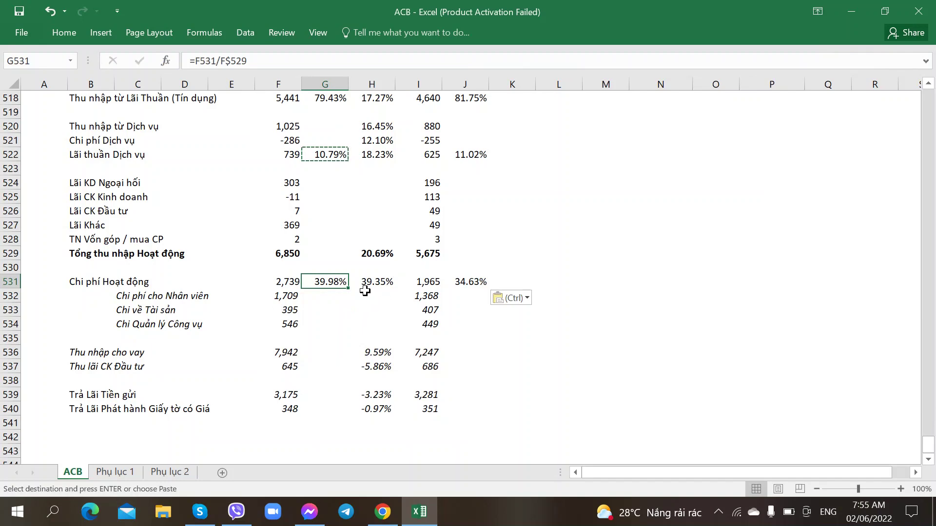
pyautogui.click(373, 253)
pyautogui.click(327, 285)
# Check the profit lines below operating expenses in the browser PDF, and insert a blank row at row 535 of the Excel workbook
pyautogui.click(84, 340)
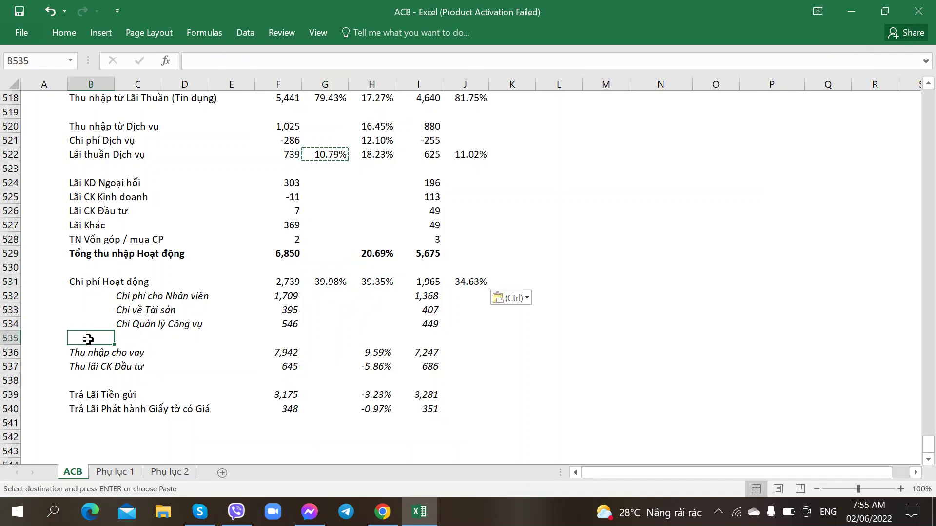
pyautogui.hotkey('alt', 'Tab')
pyautogui.click(464, 6)
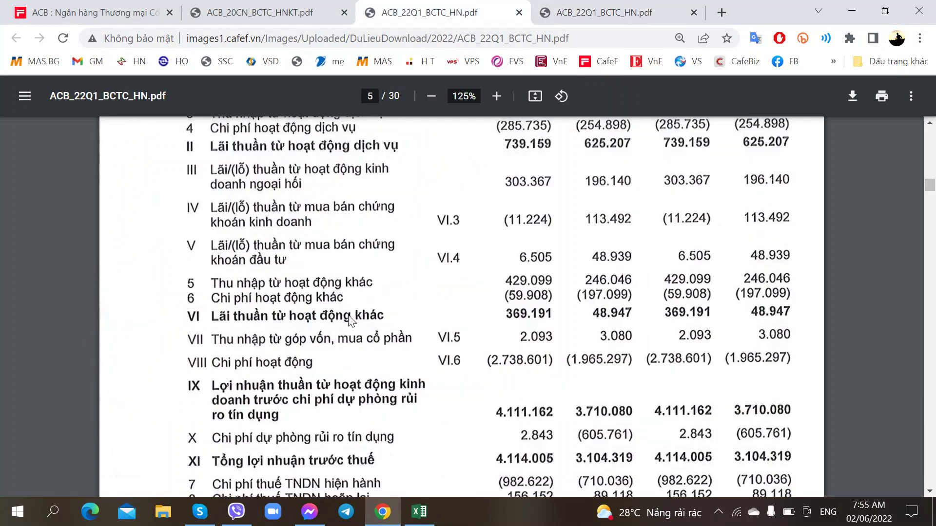
pyautogui.scroll(-2, 308, 347)
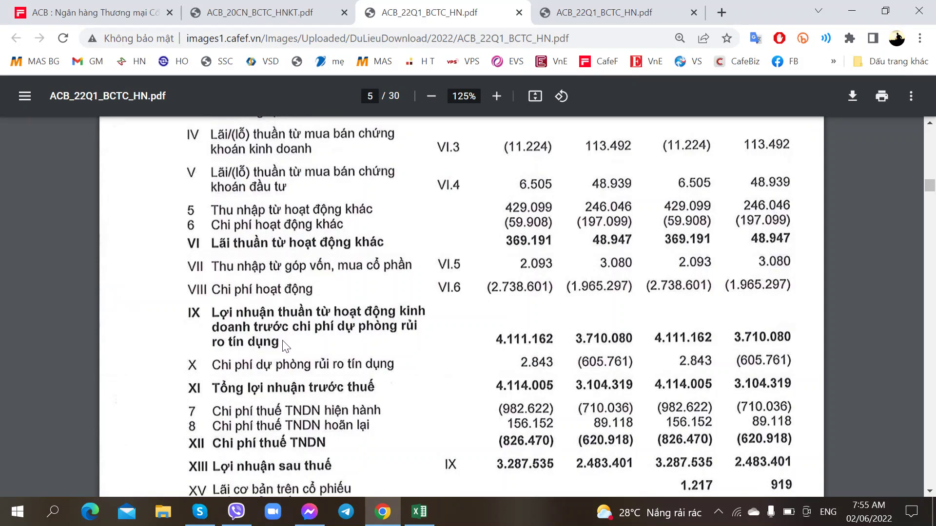
pyautogui.hotkey('alt', 'Tab')
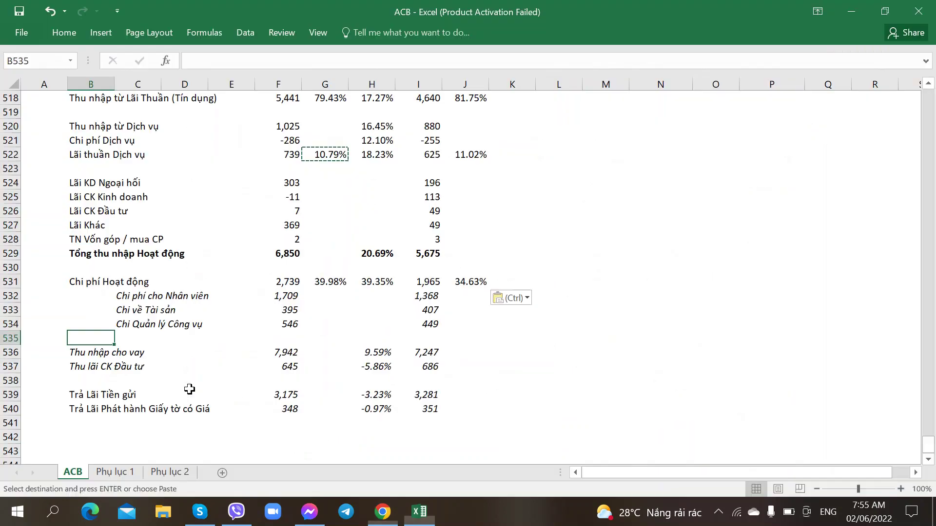
pyautogui.rightClick(10, 339)
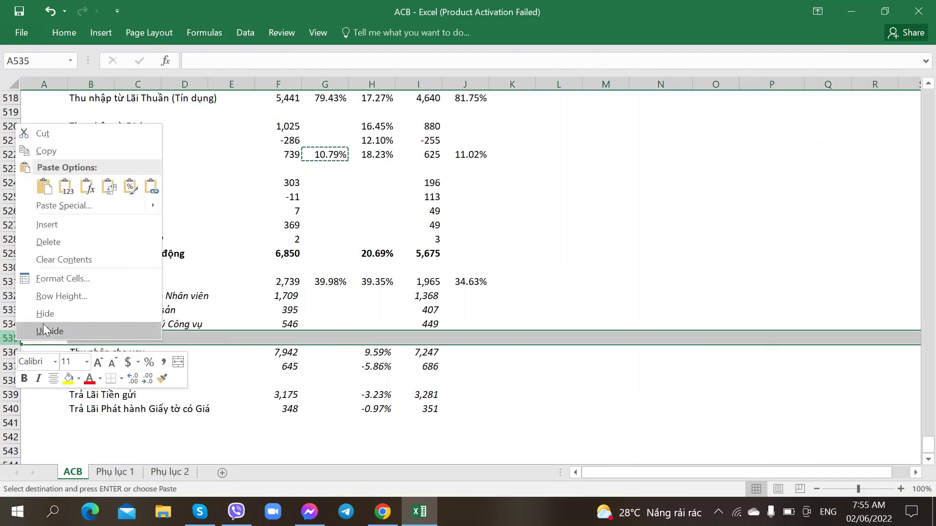
pyautogui.click(73, 239)
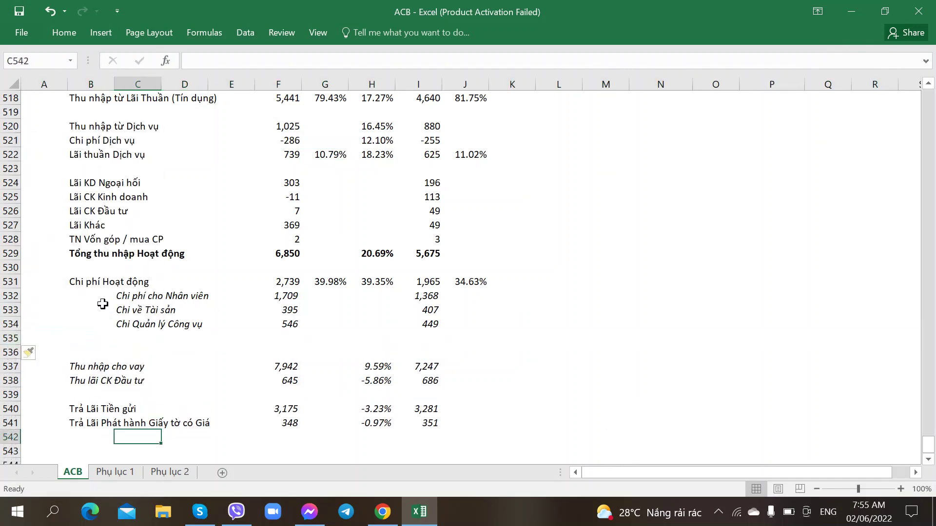
# Recheck the net operating profit line in the browser PDF, and label B535 "Lãi Thuần" in the Excel workbook
pyautogui.hotkey('alt', 'Tab')
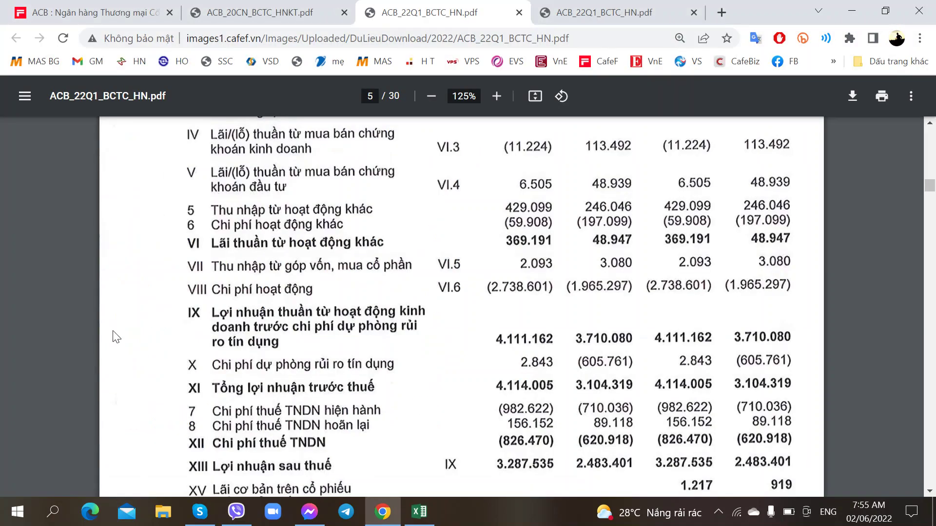
pyautogui.hotkey('alt', 'Tab')
pyautogui.write('Lãi Thuần')
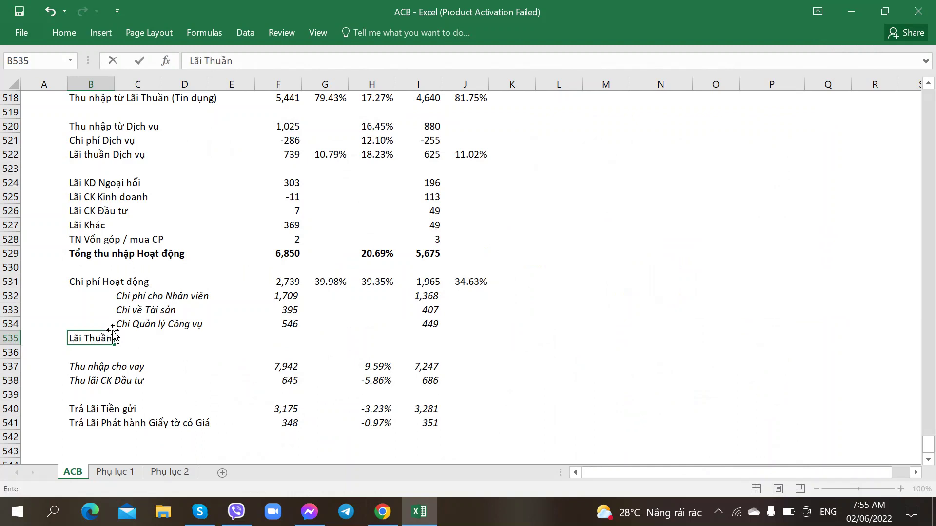
pyautogui.press('Tab')
pyautogui.press('Tab')
pyautogui.press('Tab')
pyautogui.press('Tab')
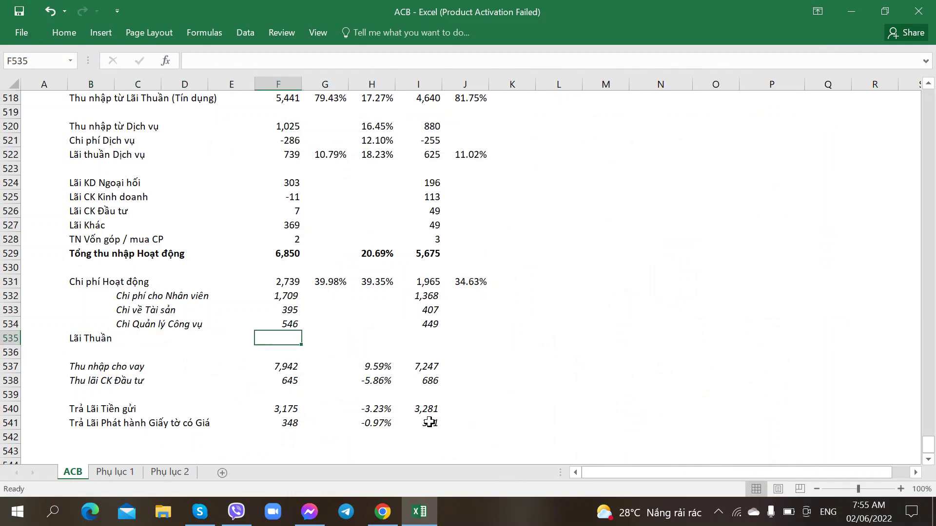
# Make the Chi phí Hoạt động label, both period amounts and growth rate in row 531 bold, leaving the share percentages regular
pyautogui.click(81, 280)
pyautogui.keyDown('shift'); pyautogui.click(420, 281); pyautogui.keyUp('shift')
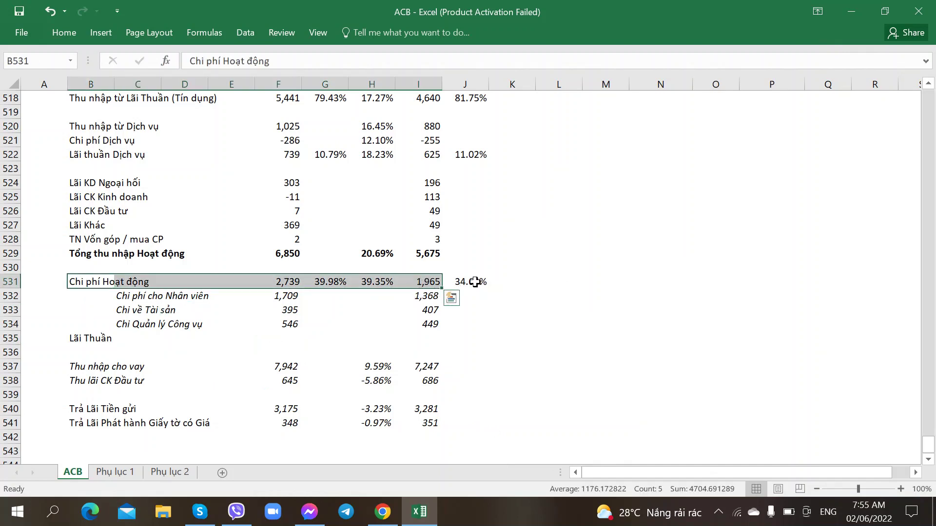
pyautogui.keyDown('shift'); pyautogui.click(472, 283); pyautogui.keyUp('shift')
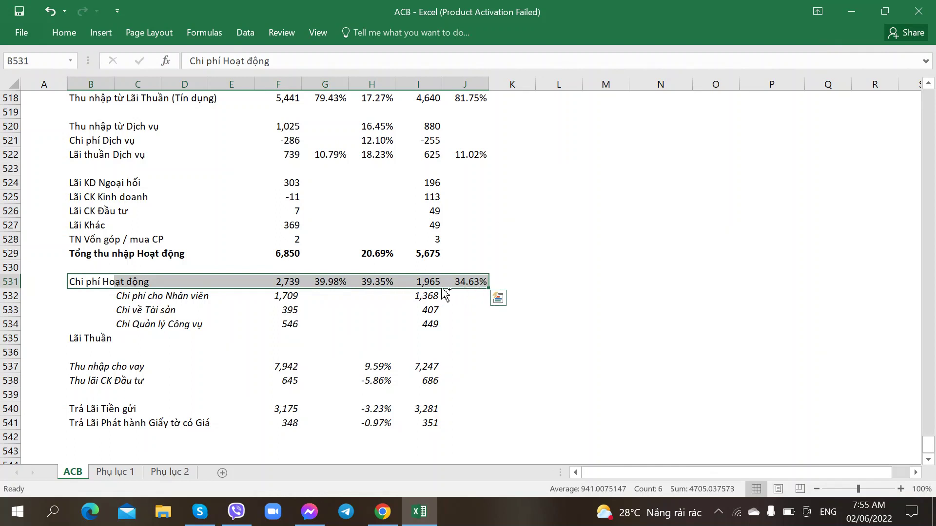
pyautogui.click(498, 298)
pyautogui.keyDown('shift'); pyautogui.click(270, 284); pyautogui.keyUp('shift')
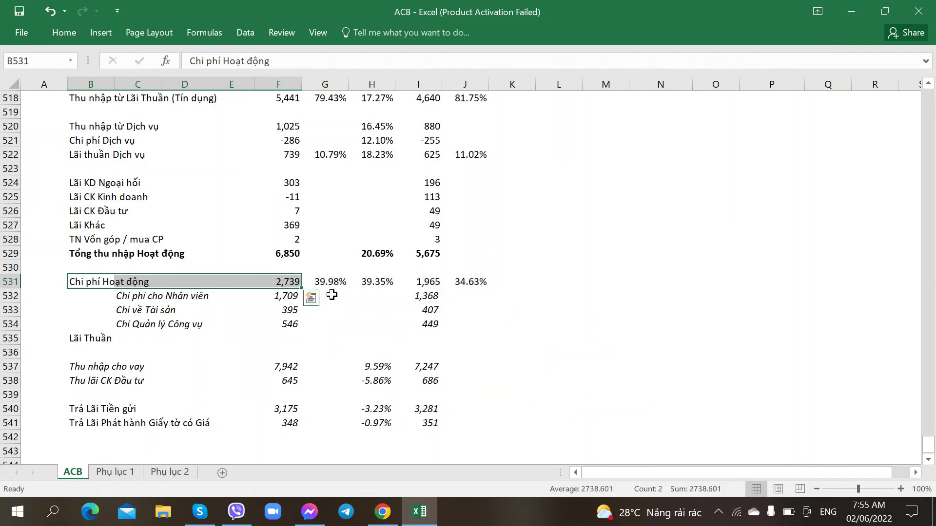
pyautogui.hotkey('ctrl', 'b')
pyautogui.click(377, 282)
pyautogui.hotkey('ctrl', 'b')
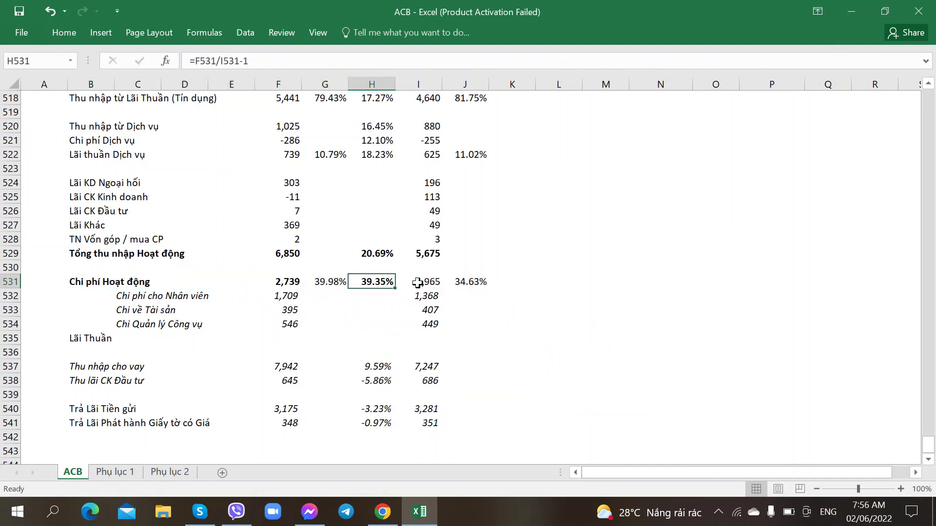
pyautogui.click(424, 285)
pyautogui.hotkey('ctrl', 'b')
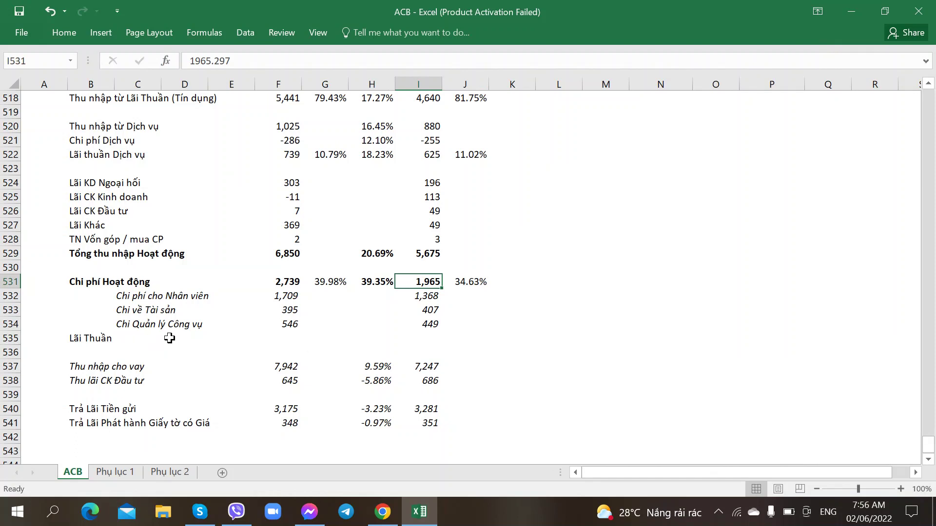
# Calculate the Q1-2022 Lãi Thuần in F535 as total operating income minus operating expense, with =F529-F531
pyautogui.click(292, 337)
pyautogui.write('=')
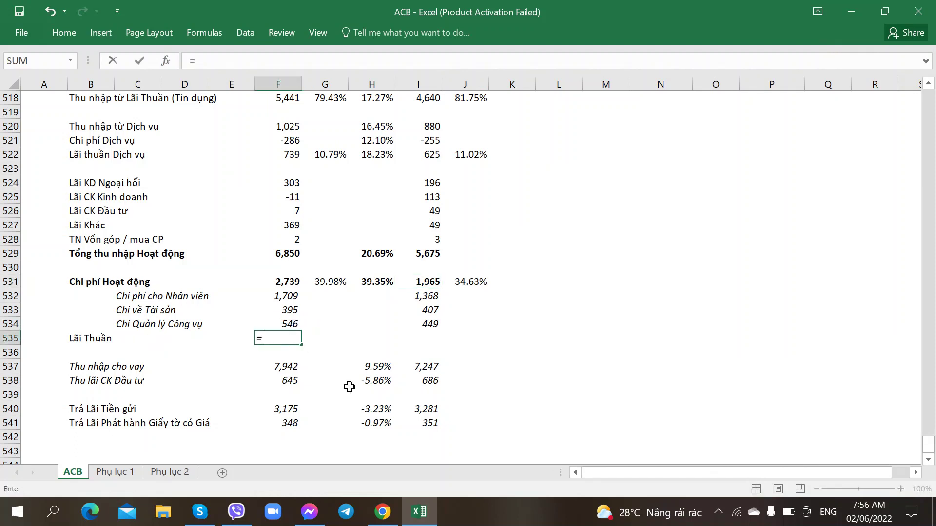
pyautogui.press('Up')
pyautogui.press('Up')
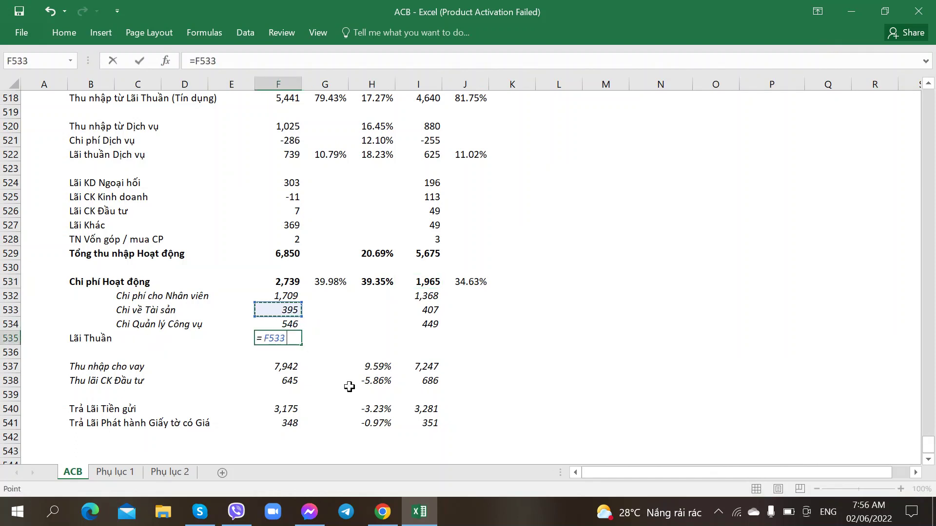
pyautogui.press('Up')
pyautogui.press('Up')
pyautogui.press('Up')
pyautogui.press('Up')
pyautogui.write('-')
pyautogui.press('Up')
pyautogui.press('Up')
pyautogui.press('Up')
pyautogui.press('Up')
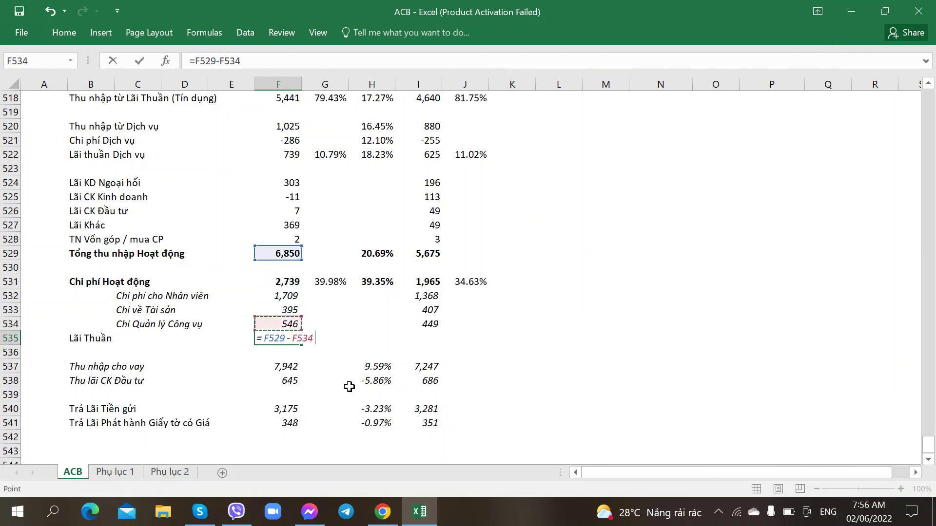
pyautogui.press('Return')
# Copy the Lãi Thuần formula from F535 into I535 for Q1-2021
pyautogui.press('Up')
pyautogui.hotkey('ctrl', 'c')
pyautogui.press('Right')
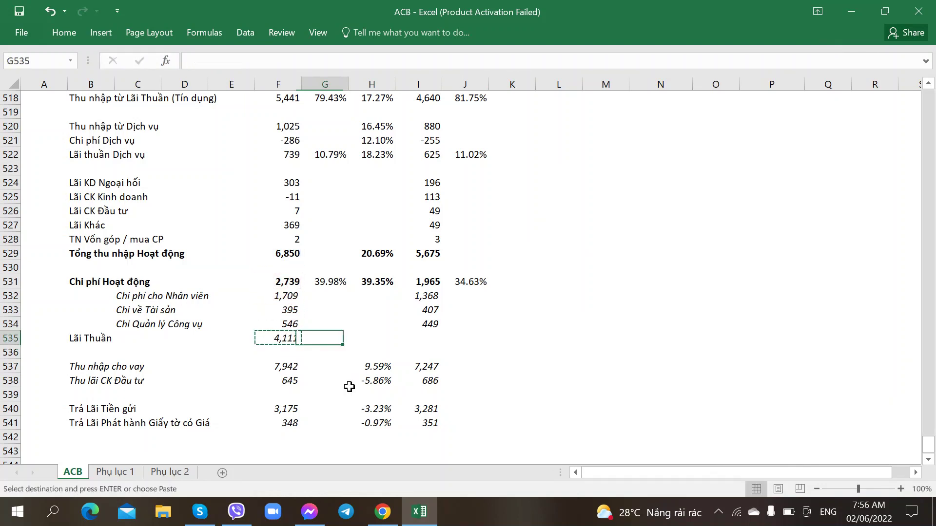
pyautogui.press('Right')
pyautogui.press('Right')
pyautogui.hotkey('ctrl', 'v')
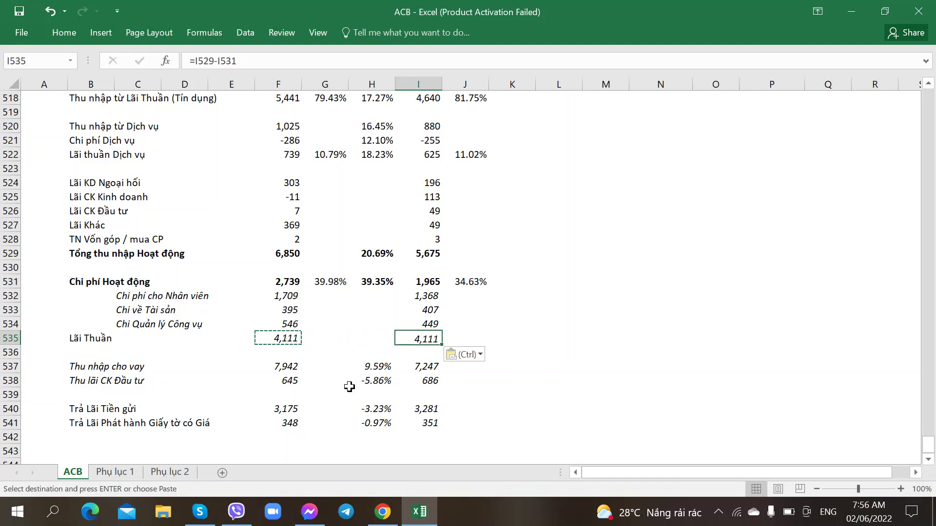
# Format the Lãi Thuần row in B535:I535 as bold without italics
pyautogui.click(80, 340)
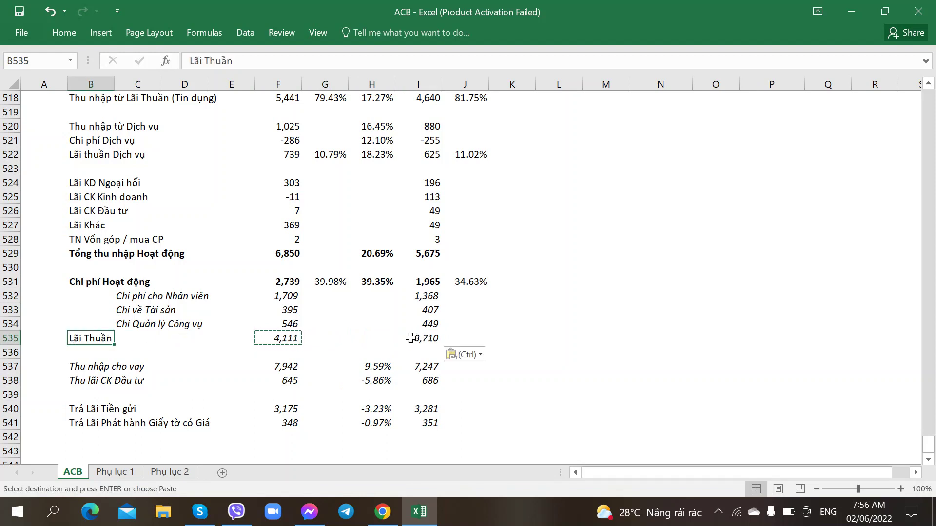
pyautogui.keyDown('shift'); pyautogui.click(427, 338); pyautogui.keyUp('shift')
pyautogui.hotkey('ctrl', 'i')
pyautogui.hotkey('ctrl', 'b')
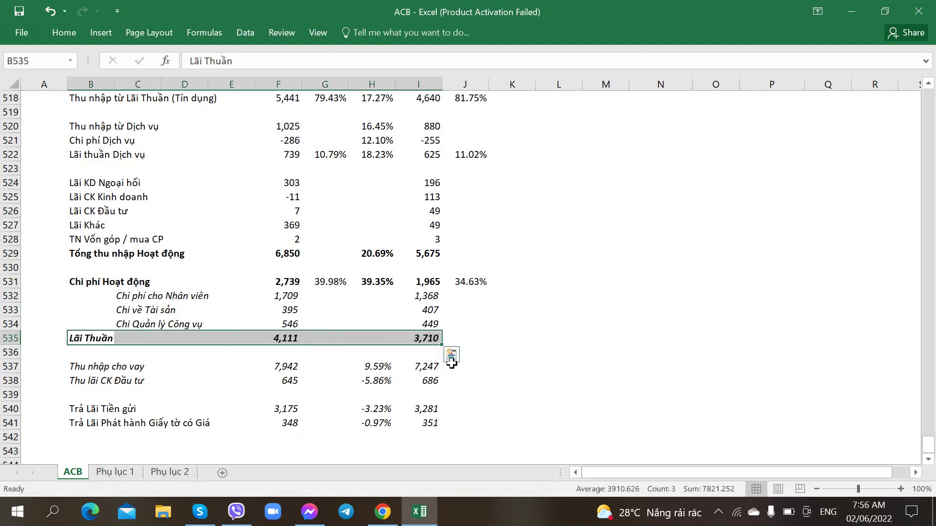
pyautogui.hotkey('ctrl', 'i')
pyautogui.click(281, 354)
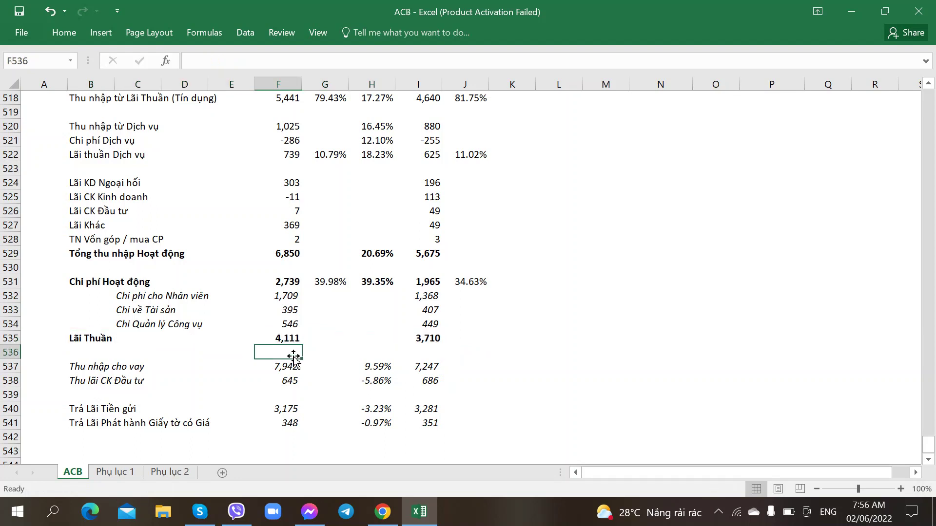
# Copy the growth formula from H531 into H535 for the Lãi Thuần row
pyautogui.click(372, 283)
pyautogui.hotkey('ctrl', 'c')
pyautogui.click(376, 339)
pyautogui.hotkey('ctrl', 'v')
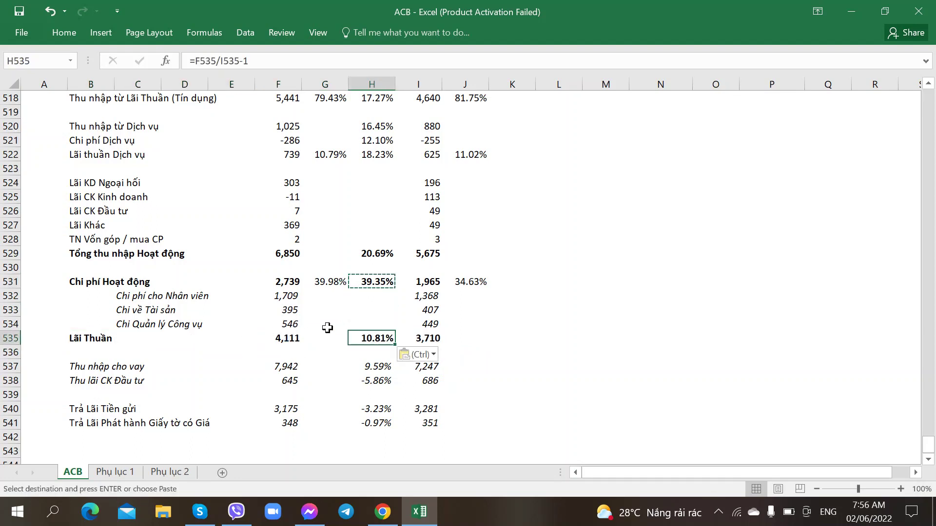
# Copy the income share formula from G531 into G535 and J535 for the Lãi Thuần row
pyautogui.click(324, 282)
pyautogui.hotkey('ctrl', 'c')
pyautogui.click(324, 338)
pyautogui.hotkey('ctrl', 'v')
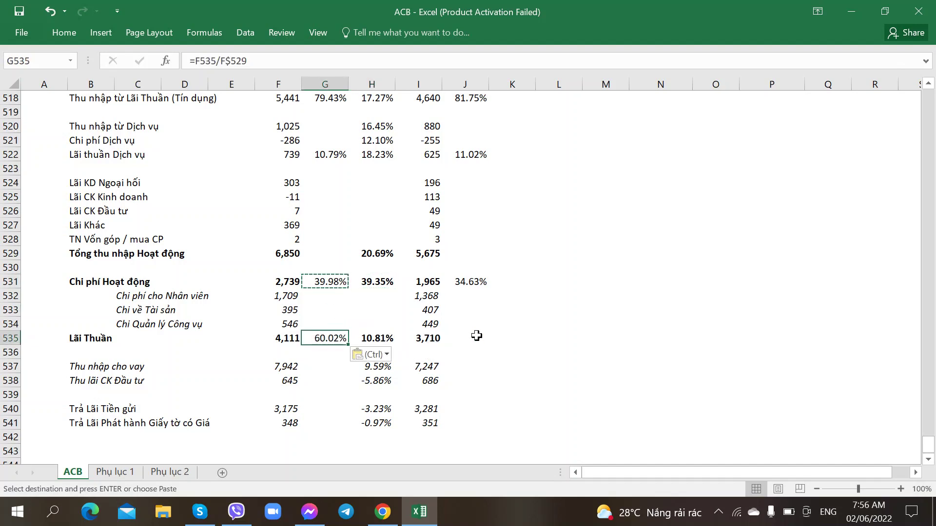
pyautogui.click(477, 336)
pyautogui.hotkey('ctrl', 'v')
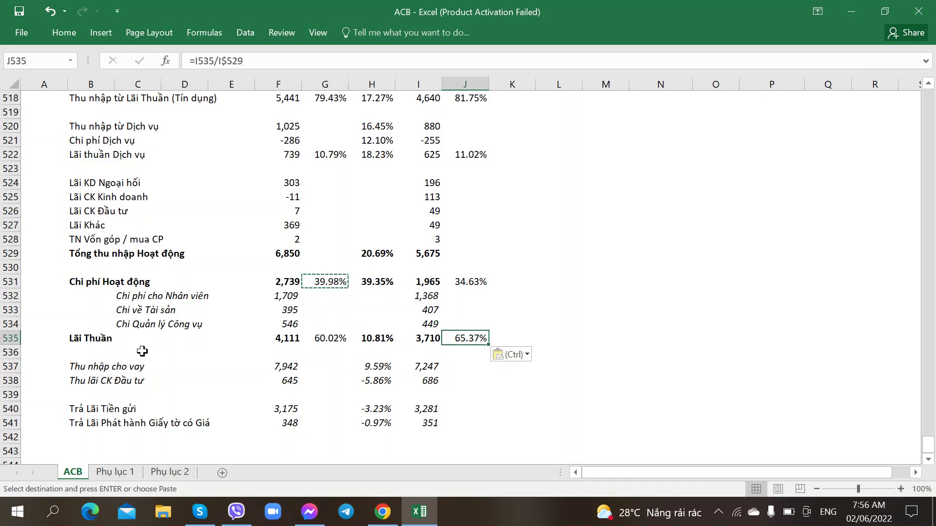
# Examine ACB's Q1.22 profit figures and its Lãi Biên Thuần margin in row 26 of the Phụ lục 1 sheet
pyautogui.click(97, 333)
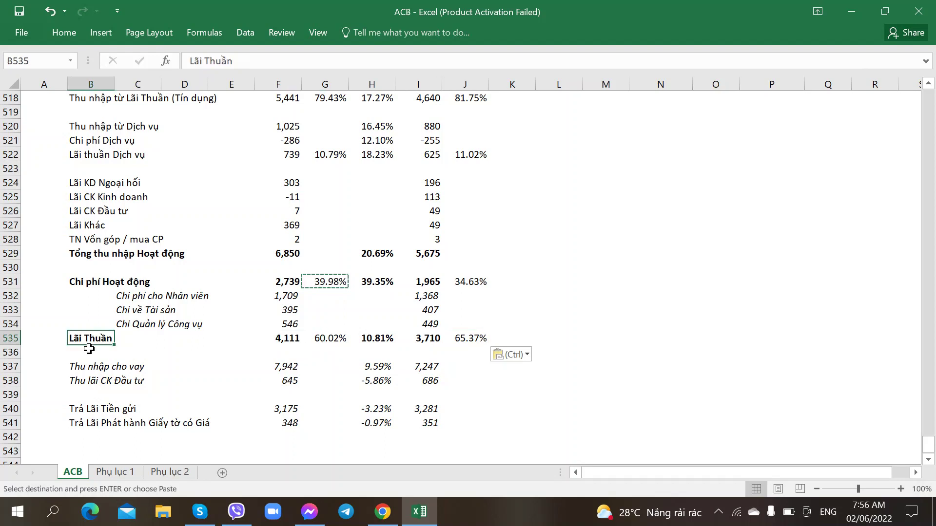
pyautogui.scroll(-1, 90, 356)
pyautogui.scroll(1, 100, 396)
pyautogui.click(112, 472)
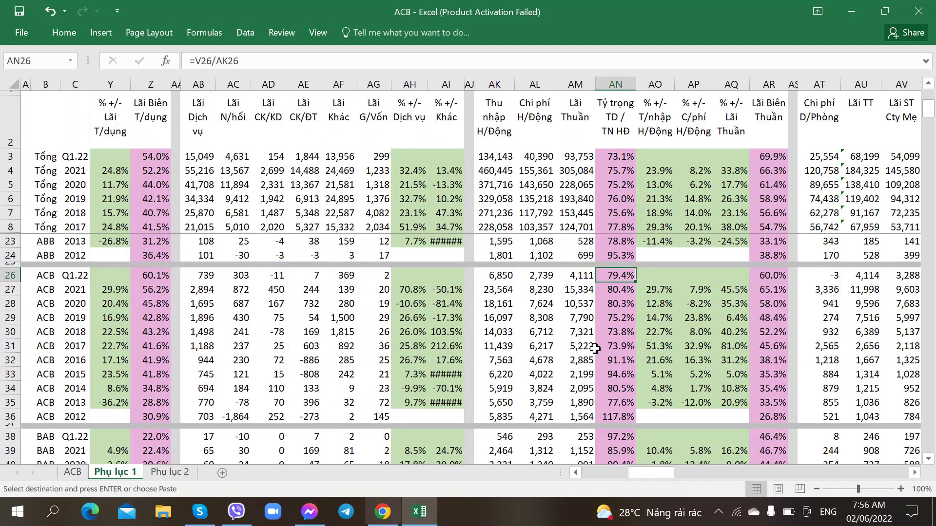
pyautogui.press('Right')
pyautogui.press('Right')
pyautogui.press('Right')
pyautogui.press('Right')
pyautogui.press('Right')
pyautogui.press('Right')
pyautogui.press('Right')
pyautogui.press('Right')
pyautogui.press('Right')
pyautogui.press('Right')
pyautogui.press('Right')
pyautogui.press('Right')
pyautogui.press('Right')
pyautogui.press('Right')
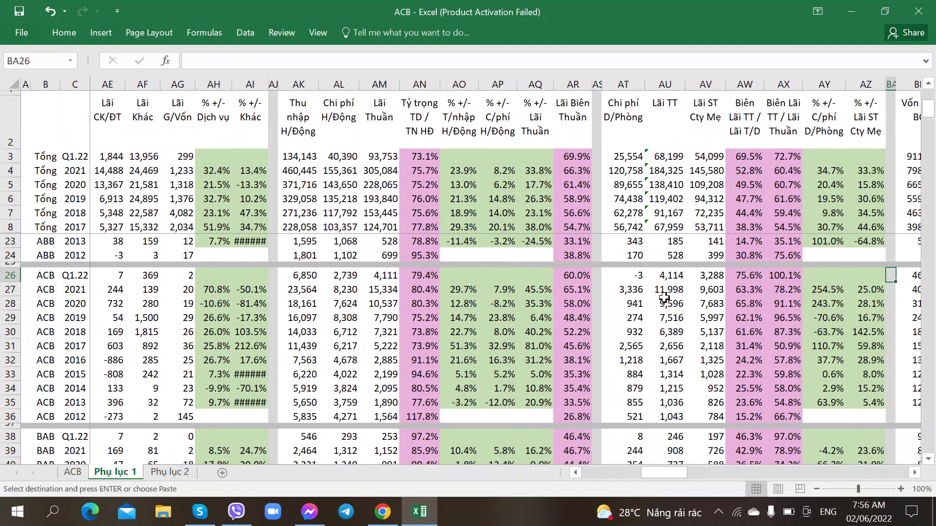
pyautogui.press('Left')
pyautogui.press('Left')
pyautogui.press('Left')
pyautogui.press('Left')
pyautogui.press('Left')
pyautogui.press('Left')
pyautogui.press('Left')
pyautogui.press('Left')
pyautogui.press('Left')
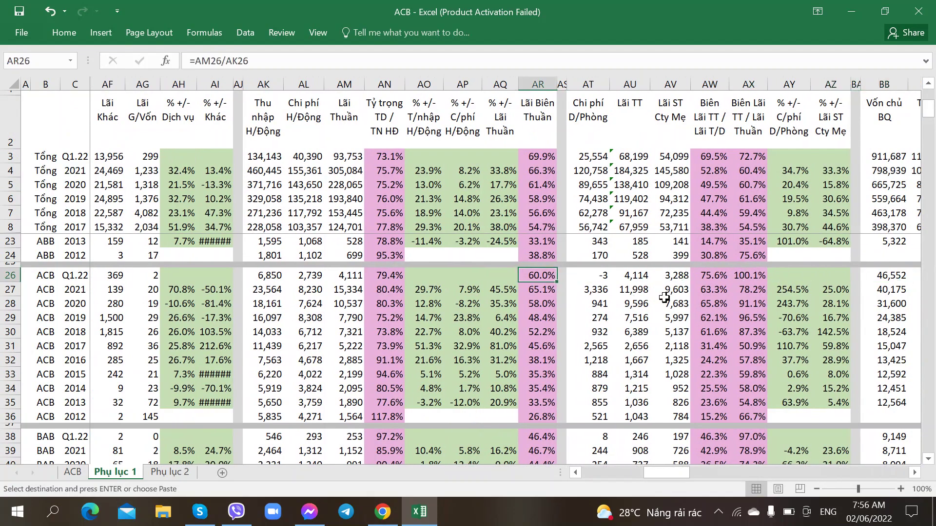
# Compare ACB's Q1.22 credit income share in AN26 with other years, and review the Lãi Thuần share in G535 on the ACB sheet
pyautogui.click(392, 276)
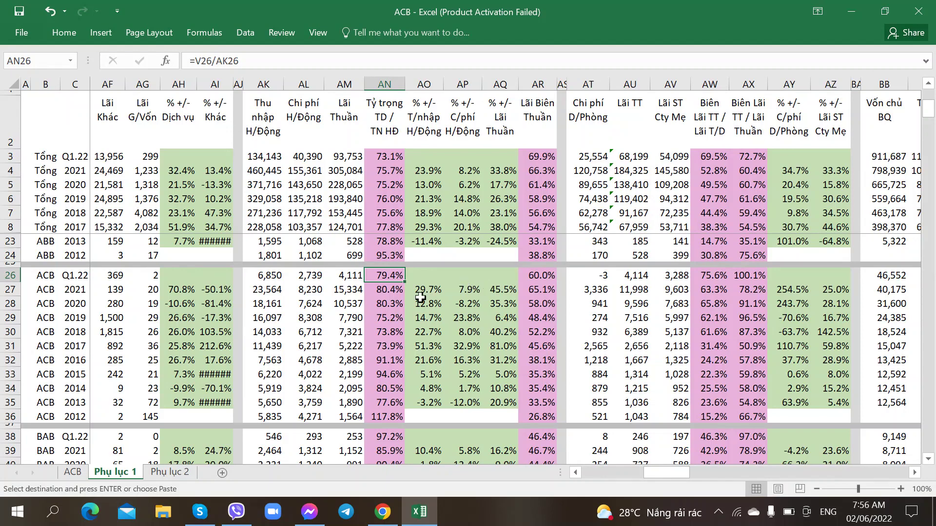
pyautogui.scroll(1, 519, 263)
pyautogui.scroll(1, 519, 264)
pyautogui.scroll(-2, 297, 344)
pyautogui.click(76, 473)
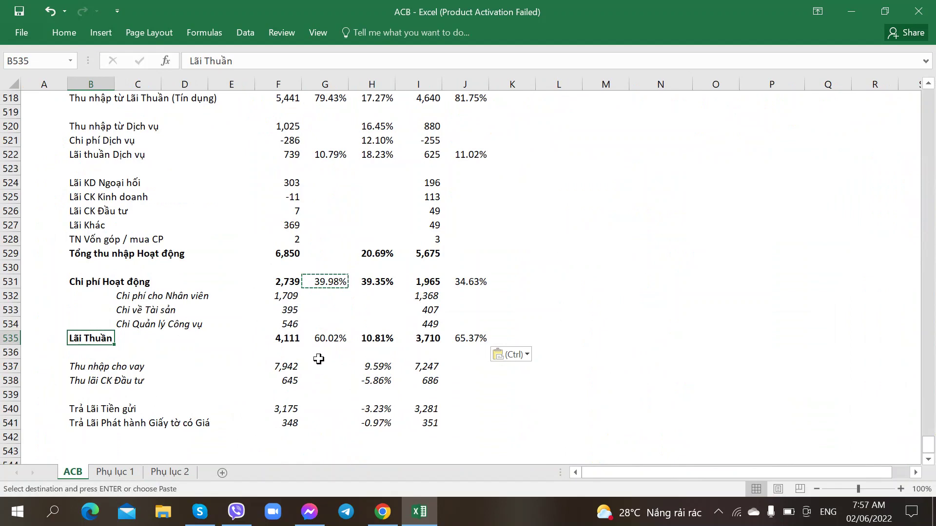
pyautogui.click(326, 338)
pyautogui.click(211, 355)
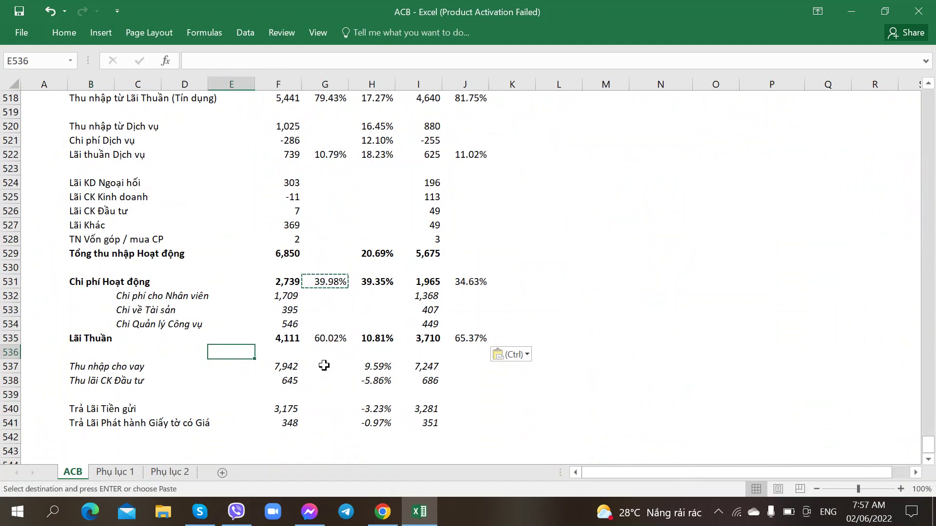
# Examine the credit risk provision and pre-tax profit lines in the browser PDF, and return to cell B536 in the Excel workbook
pyautogui.hotkey('alt', 'Tab')
pyautogui.hotkey('alt', 'Tab')
pyautogui.click(275, 296)
pyautogui.hotkey('alt', 'Tab')
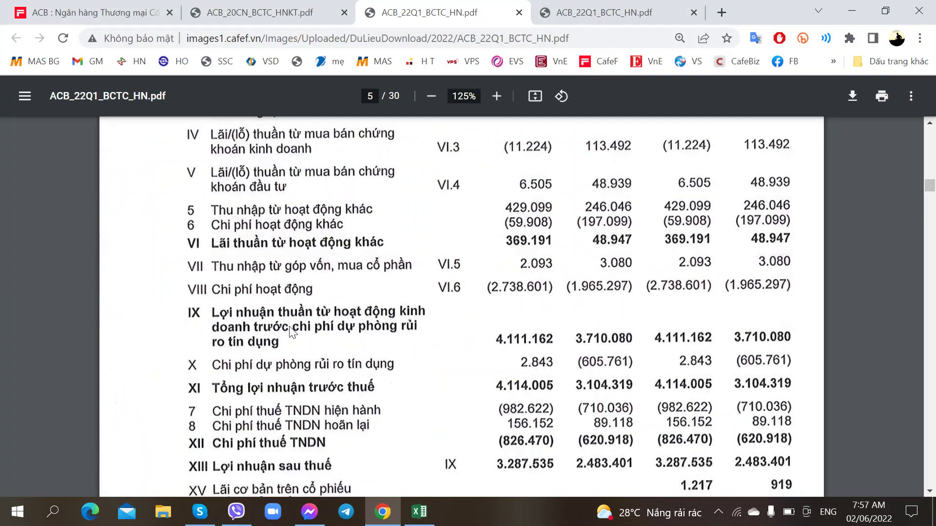
pyautogui.scroll(-2, 288, 334)
pyautogui.scroll(2, 371, 325)
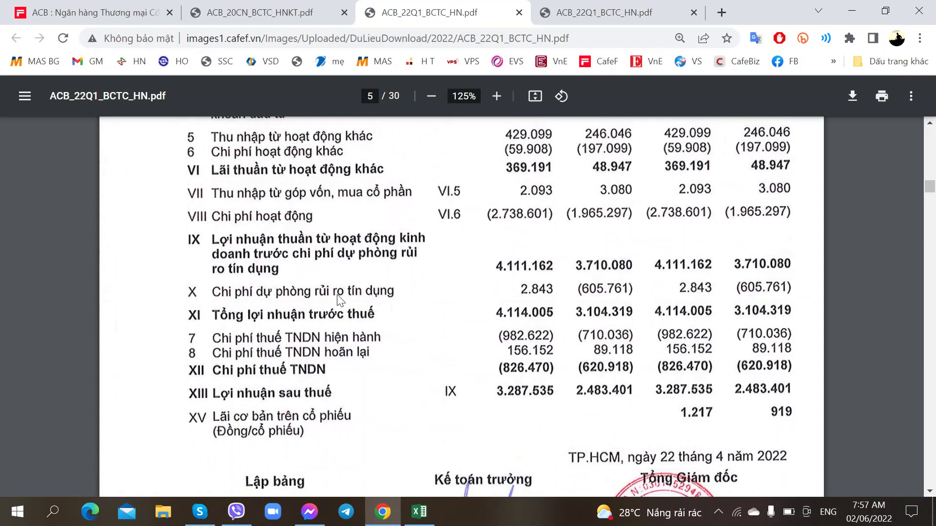
pyautogui.hotkey('alt', 'Tab')
pyautogui.click(74, 353)
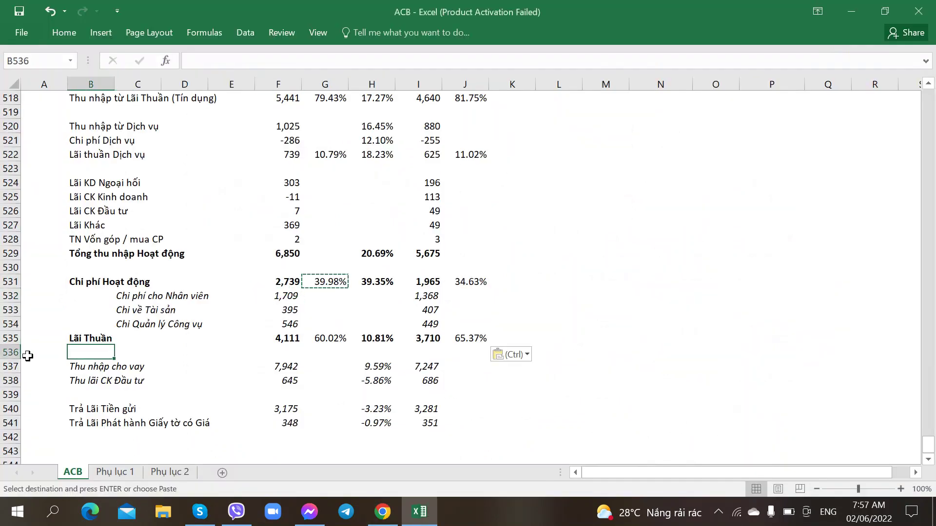
# Insert two blank rows at row 536, directly below the Lãi Thuần row, and select cell B536
pyautogui.rightClick(11, 352)
pyautogui.click(56, 237)
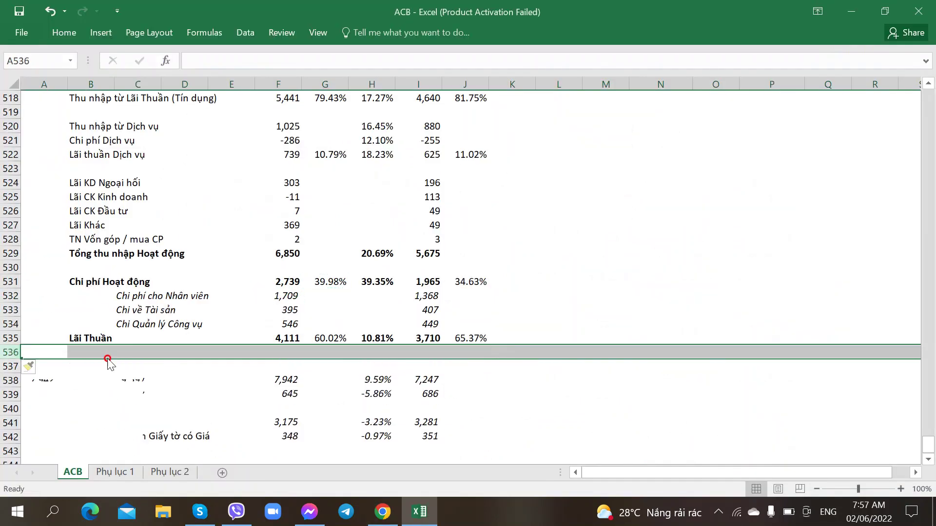
pyautogui.scroll(-1, 98, 358)
pyautogui.click(98, 359)
pyautogui.rightClick(10, 310)
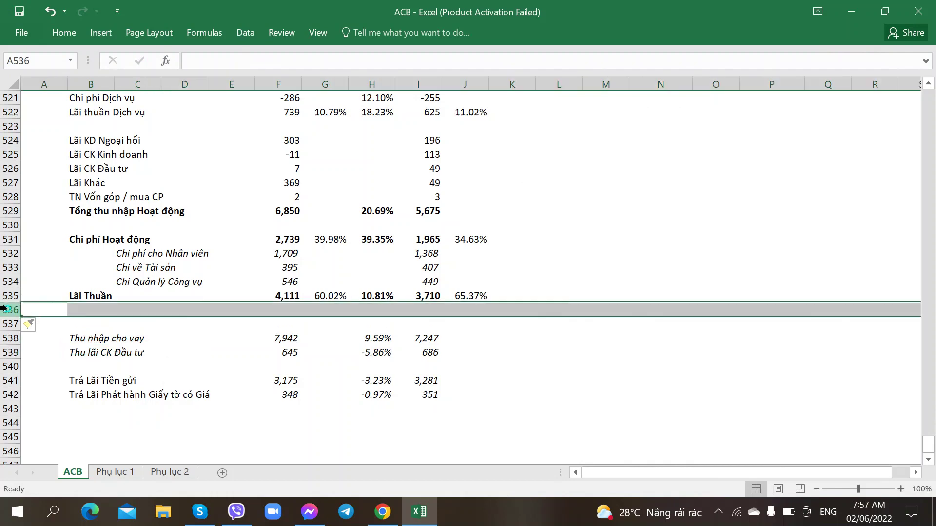
pyautogui.click(39, 193)
pyautogui.click(146, 365)
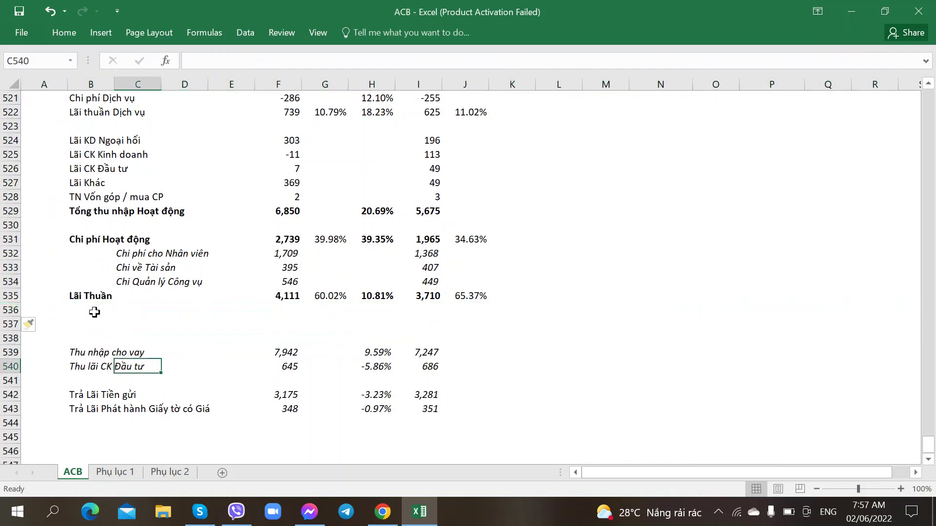
pyautogui.click(100, 312)
# Examine the notes around pages 24 and 25 and the page 5 income statement in the browser PDFs, and return to the Excel workbook
pyautogui.hotkey('alt', 'Tab')
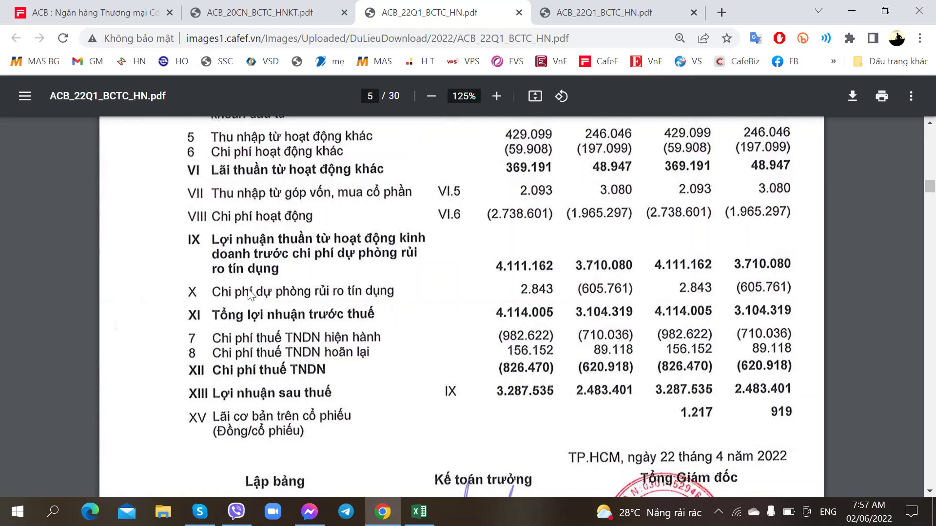
pyautogui.click(649, 12)
pyautogui.scroll(-5, 460, 294)
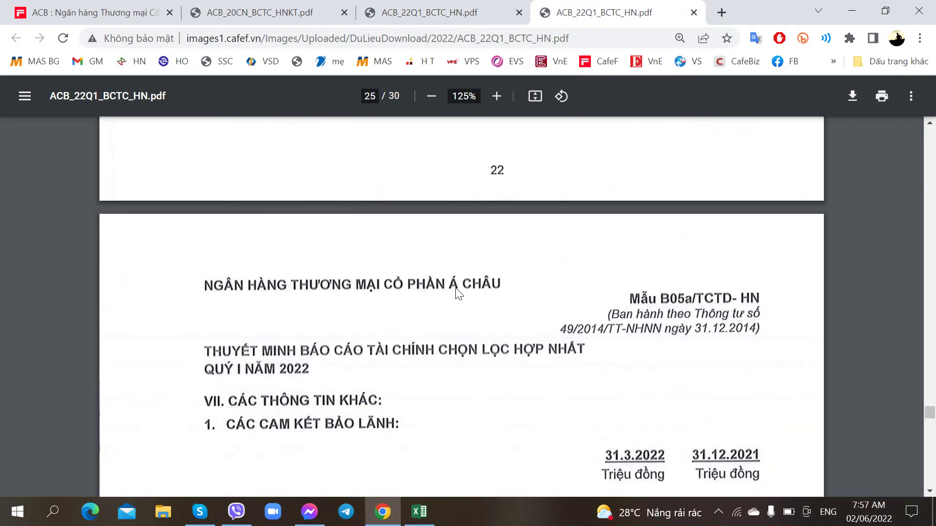
pyautogui.scroll(15, 460, 294)
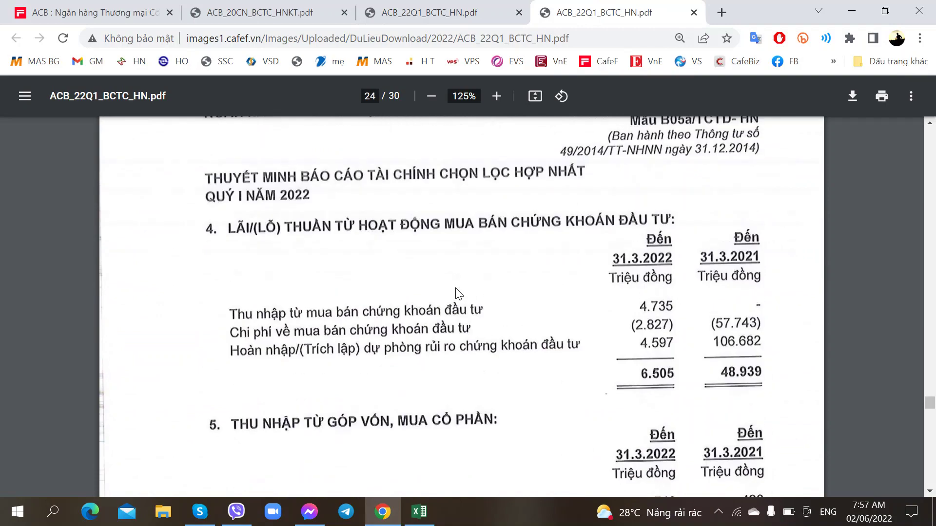
pyautogui.scroll(-8, 459, 294)
pyautogui.scroll(-8, 460, 294)
pyautogui.scroll(8, 459, 294)
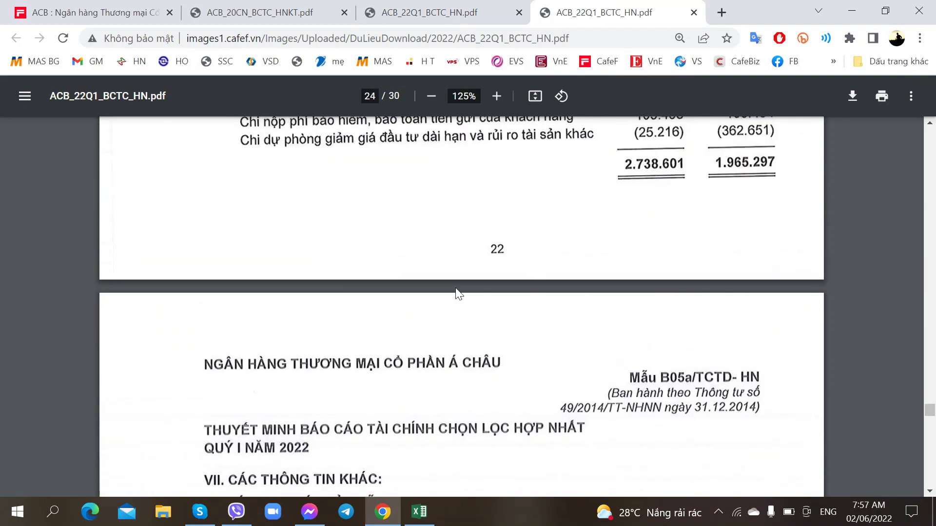
pyautogui.click(464, 16)
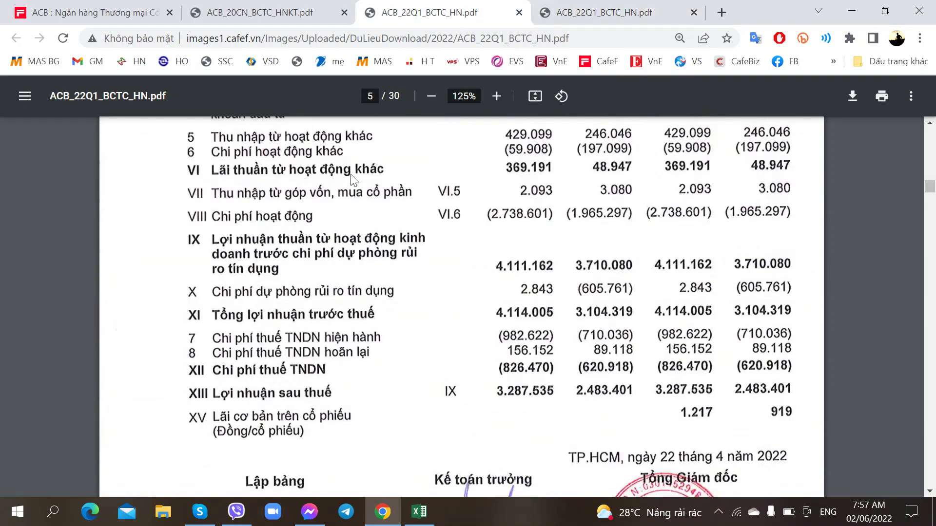
pyautogui.hotkey('alt', 'Tab')
pyautogui.hotkey('alt', 'Tab')
pyautogui.hotkey('alt', 'Tab')
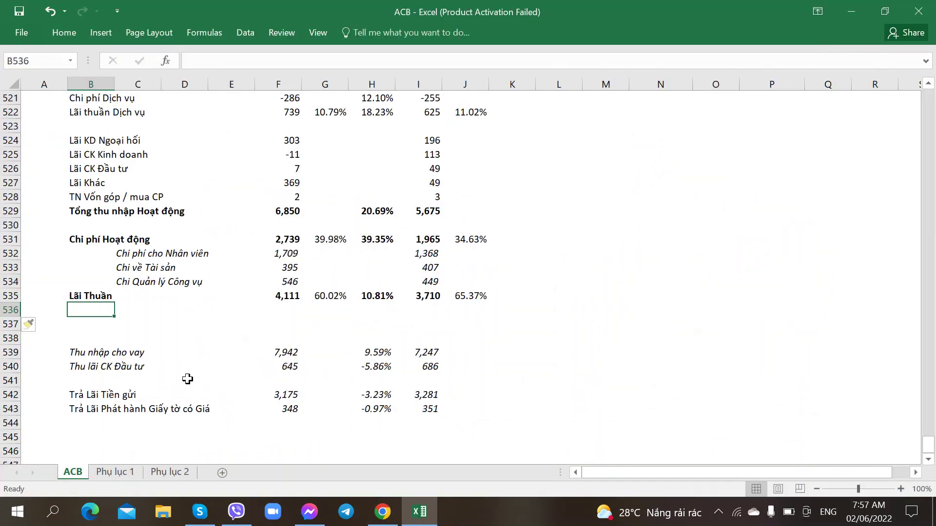
pyautogui.write('Chi phí Hoạt động')
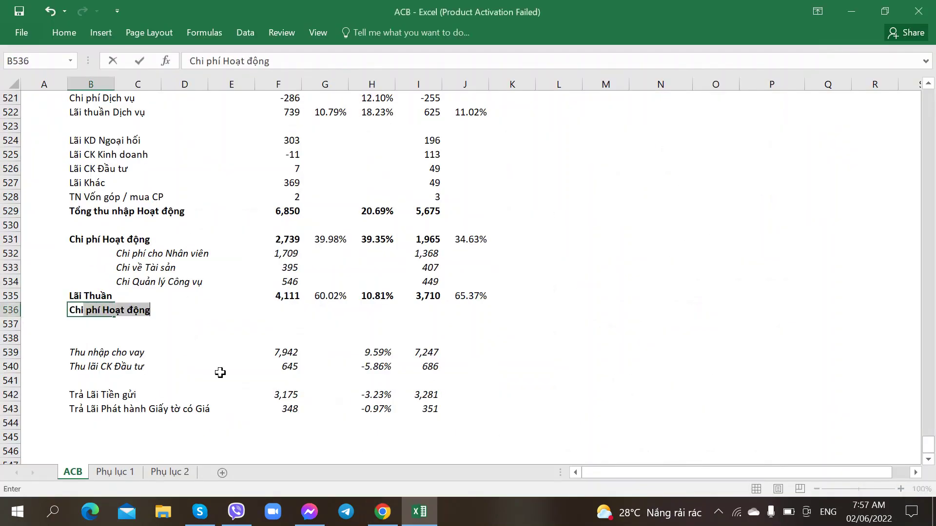
pyautogui.hotkey('alt', 'Tab')
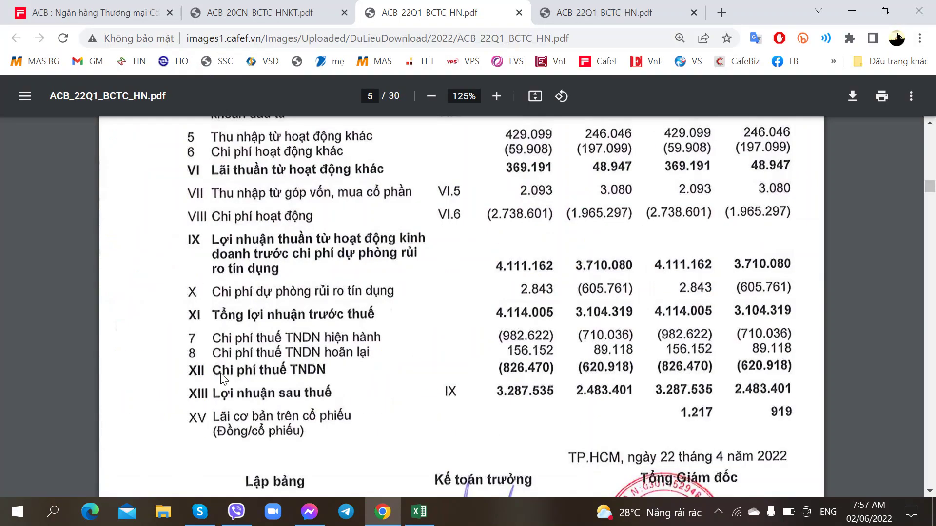
pyautogui.hotkey('alt', 'Tab')
pyautogui.press('BackSpace')
pyautogui.press('Escape')
pyautogui.press('Right')
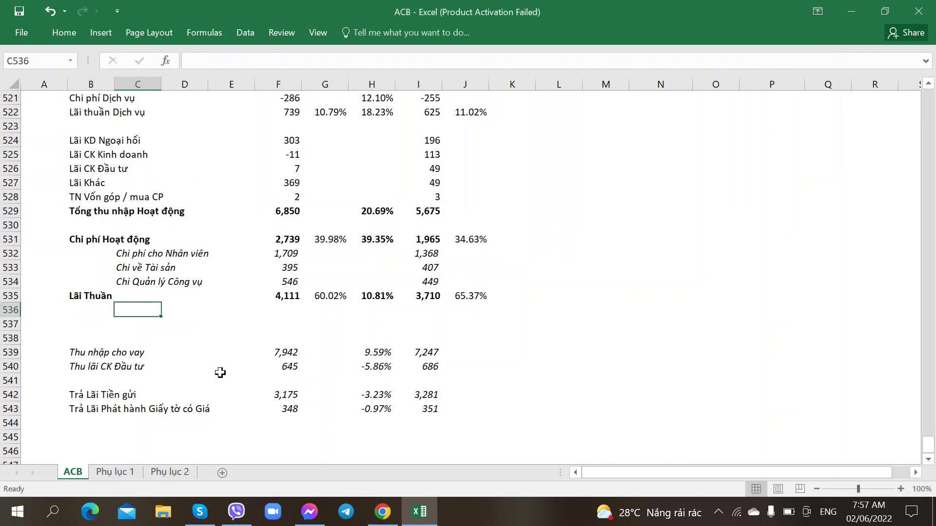
pyautogui.press('Left')
# Label cell B536 "Chi phí Dự phòng rủi ro Tín dụng", following the provision line in the PDF income statement
pyautogui.hotkey('alt', 'Tab')
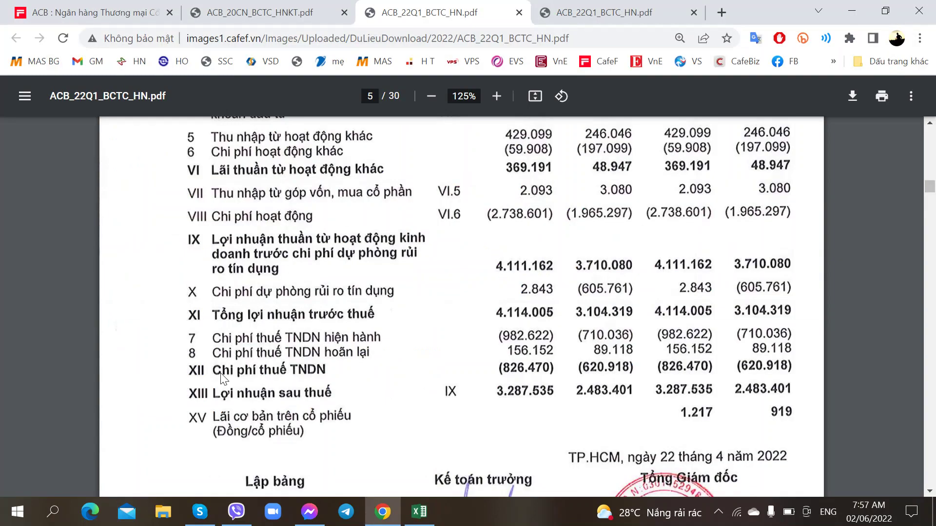
pyautogui.hotkey('alt', 'Tab')
pyautogui.press('Down')
pyautogui.write('Chi phí H')
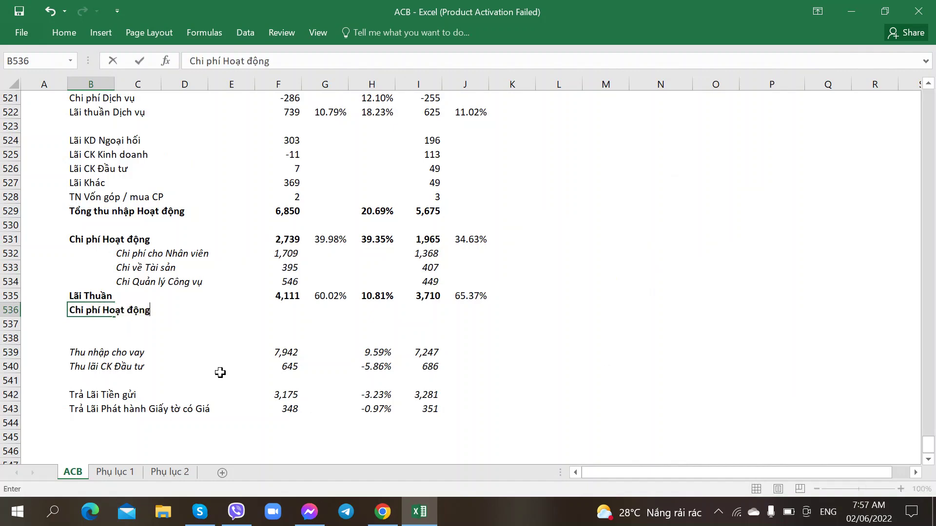
pyautogui.hotkey('alt', 'Tab')
pyautogui.hotkey('alt', 'Tab')
pyautogui.press('BackSpace')
pyautogui.press('BackSpace')
pyautogui.write('D')
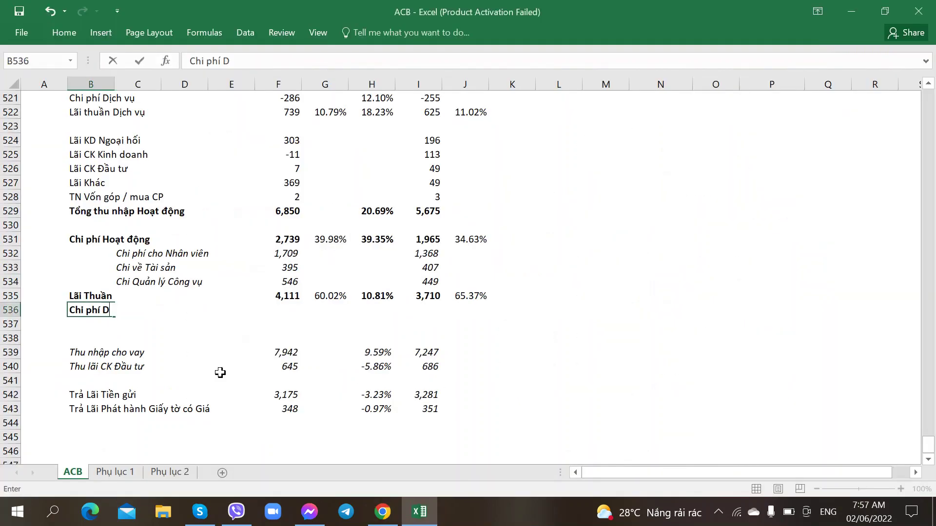
pyautogui.write('ự phòng rủi ro Tín dụ')
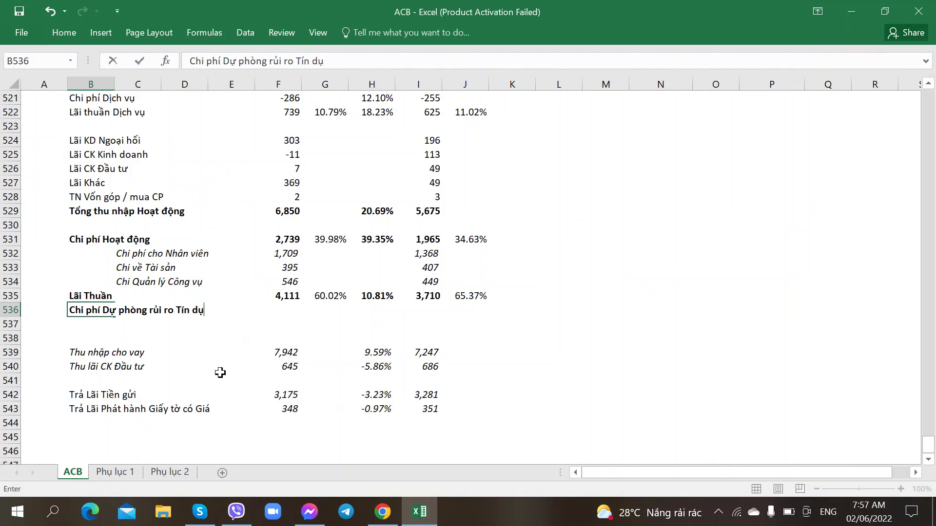
pyautogui.write('ng')
# Enter the Q1-2022 credit risk provision from the PDF, 2.843, in cell F536
pyautogui.press('Tab')
pyautogui.press('Tab')
pyautogui.press('Tab')
pyautogui.press('Tab')
pyautogui.hotkey('alt', 'Tab')
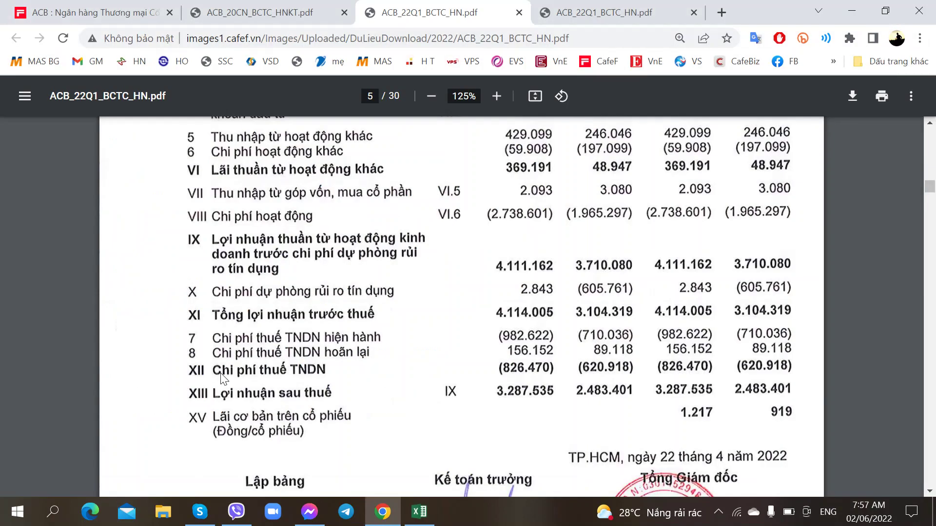
pyautogui.hotkey('alt', 'Tab')
pyautogui.write('2.8')
pyautogui.hotkey('alt', 'Tab')
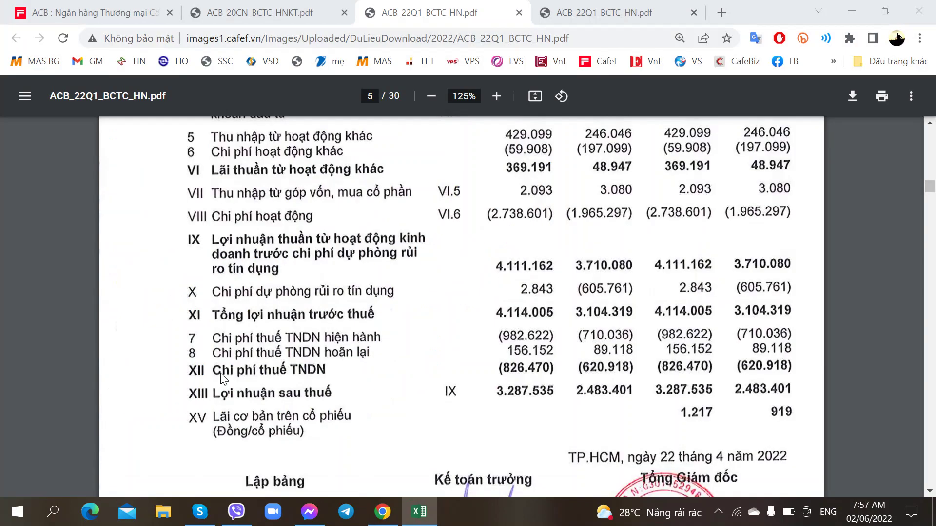
pyautogui.hotkey('alt', 'Tab')
pyautogui.write('43')
pyautogui.press('Tab')
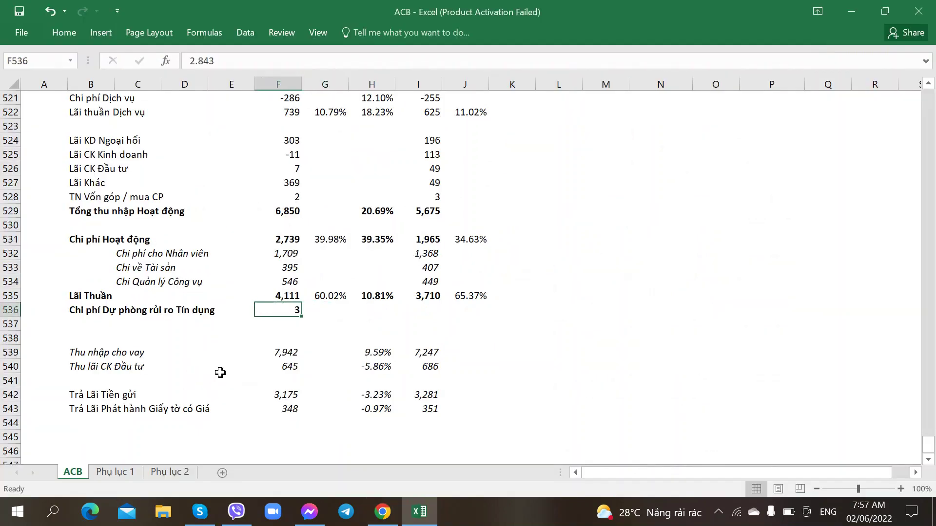
# Remove the bold formatting from the provision value in F536 and its label in B536
pyautogui.press('Left')
pyautogui.press('Left')
pyautogui.press('Left')
pyautogui.press('Left')
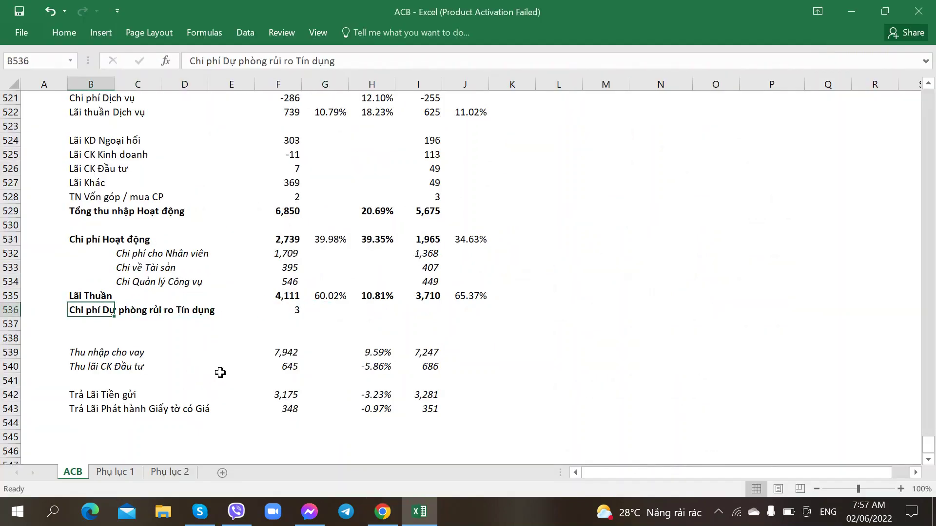
pyautogui.press('Right')
pyautogui.press('Right')
pyautogui.press('Right')
pyautogui.press('Right')
pyautogui.press('Right')
pyautogui.press('Right')
pyautogui.press('Right')
pyautogui.press('Right')
pyautogui.press('Left')
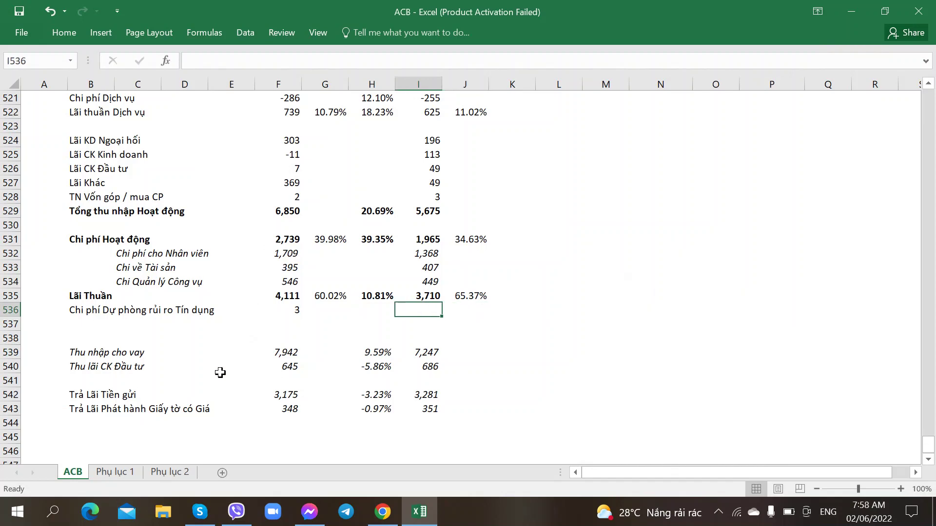
# Enter the Q1-2021 credit risk provision from the PDF, -605.761, in cell I536 in non-bold text
pyautogui.hotkey('alt', 'Tab')
pyautogui.hotkey('alt', 'Tab')
pyautogui.press('Left')
pyautogui.press('Left')
pyautogui.press('Left')
pyautogui.press('Right')
pyautogui.press('Right')
pyautogui.press('Right')
pyautogui.hotkey('alt', 'Tab')
pyautogui.hotkey('alt', 'Tab')
pyautogui.write('-60')
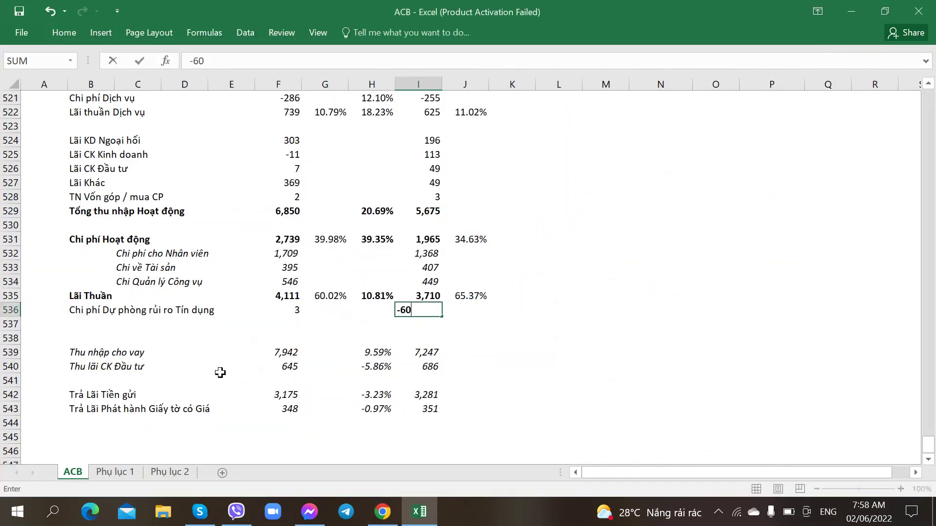
pyautogui.write('5.')
pyautogui.hotkey('alt', 'Tab')
pyautogui.hotkey('alt', 'Tab')
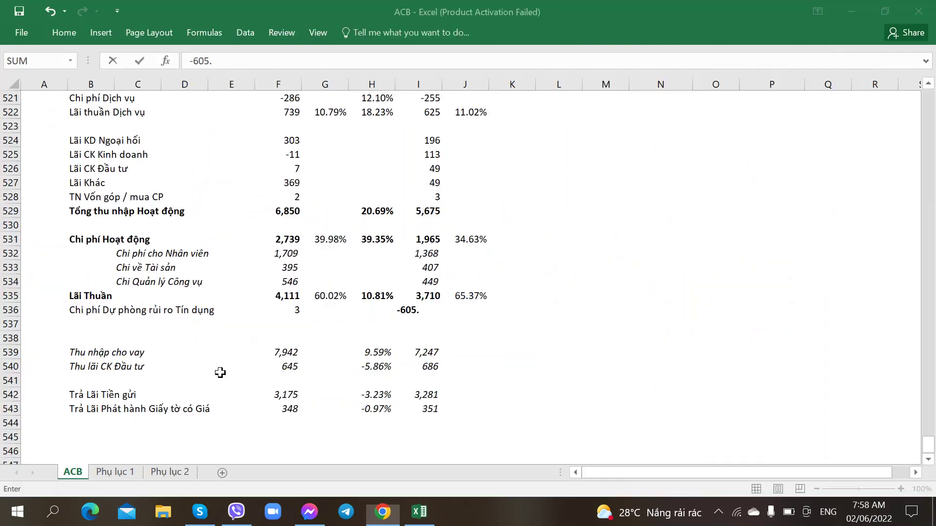
pyautogui.write('761')
pyautogui.hotkey('ctrl', 'Return')
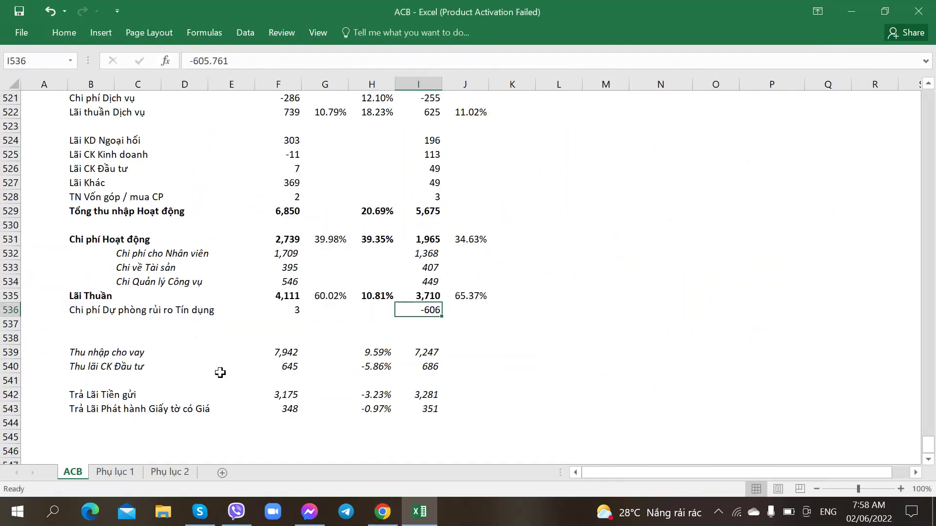
pyautogui.press('Left')
pyautogui.press('Left')
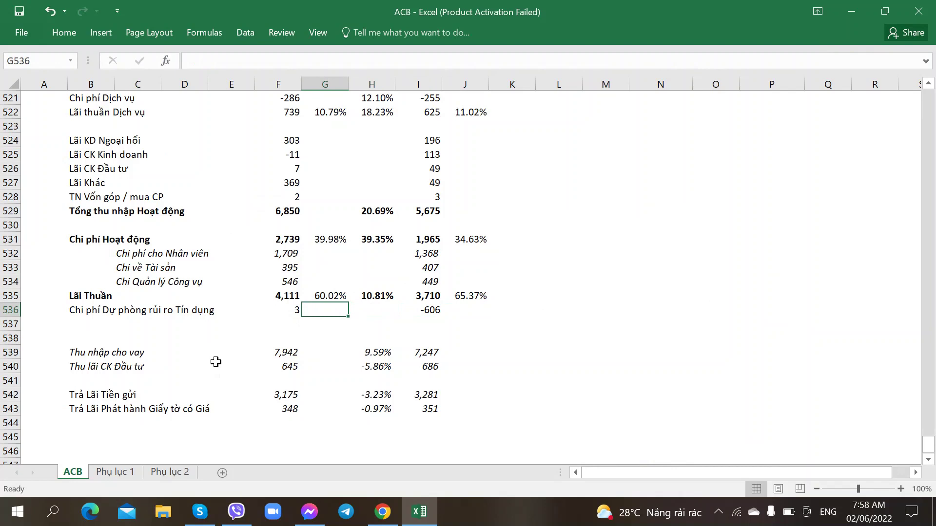
# Change the Chi phí Hoạt động totals to negative values, -2738.601 in F531 and -1965.297 in I531
pyautogui.click(289, 239)
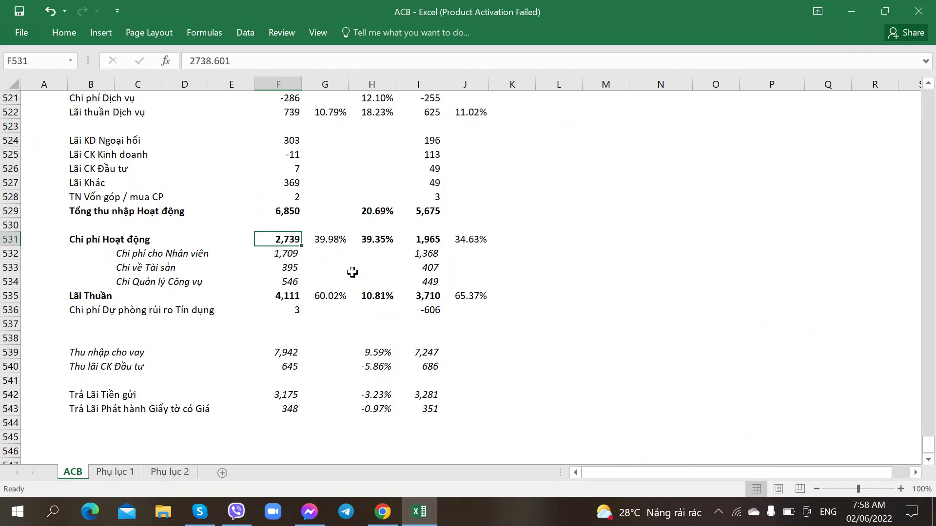
pyautogui.press('F2')
pyautogui.press('Home')
pyautogui.write('-')
pyautogui.hotkey('ctrl', 'Return')
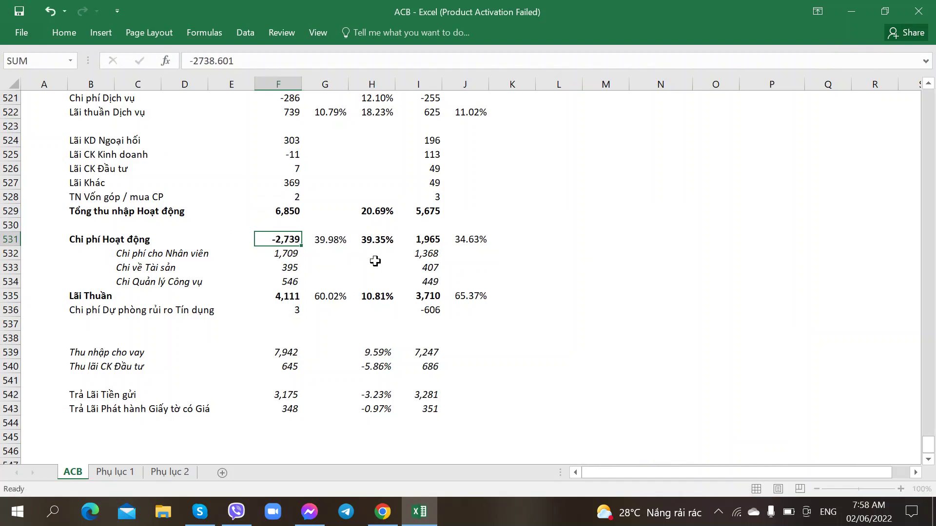
pyautogui.press('Right')
pyautogui.press('Right')
pyautogui.press('Right')
pyautogui.press('F2')
pyautogui.press('Home')
pyautogui.write('-')
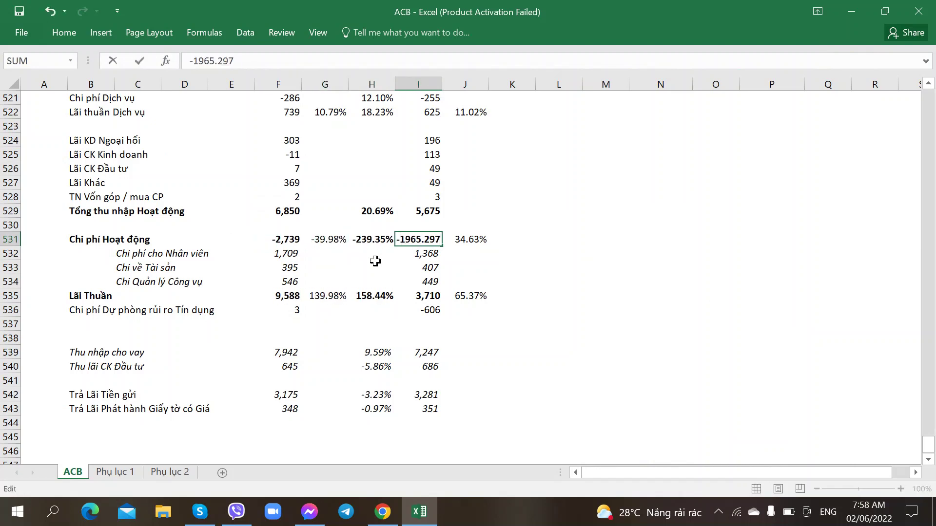
pyautogui.press('Tab')
# Change the Q1-2022 Chi phí cho Nhân viên value in F532 to -1709.466
pyautogui.click(283, 254)
pyautogui.press('F2')
pyautogui.press('Home')
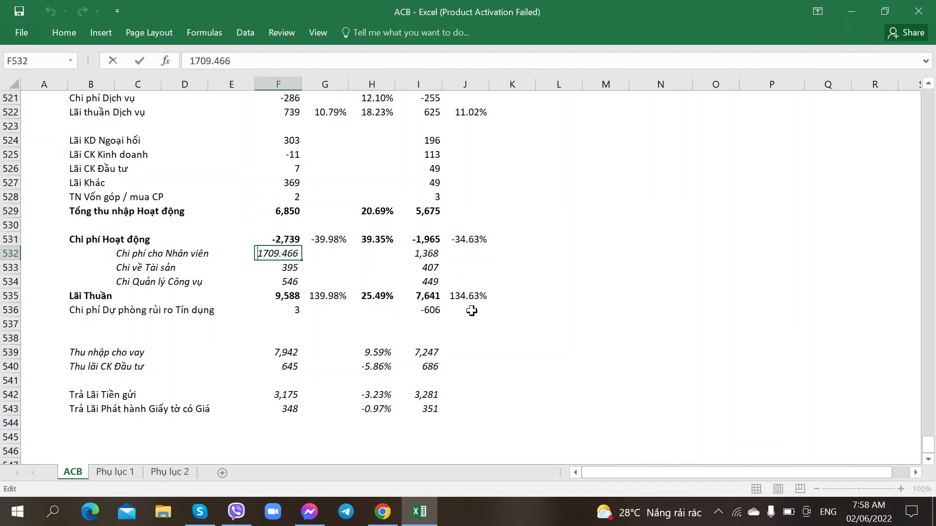
pyautogui.write('-')
pyautogui.press('Tab')
pyautogui.press('Right')
pyautogui.press('Right')
pyautogui.press('Left')
pyautogui.press('Left')
pyautogui.press('Left')
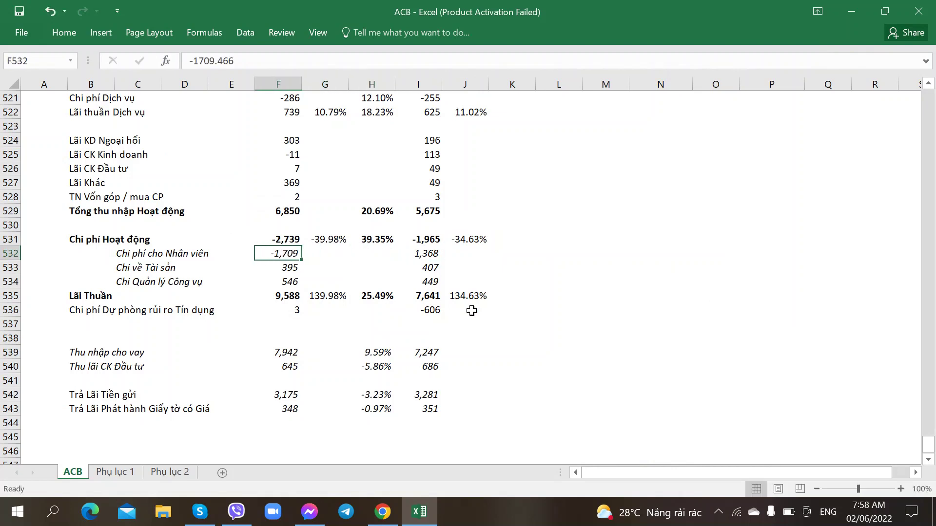
# Make the Q1-2022 Chi về Tài sản and Chi Quản lý Công vụ values in F533 and F534 negative
pyautogui.press('Down')
pyautogui.press('F2')
pyautogui.press('Home')
pyautogui.write('-')
pyautogui.press('Return')
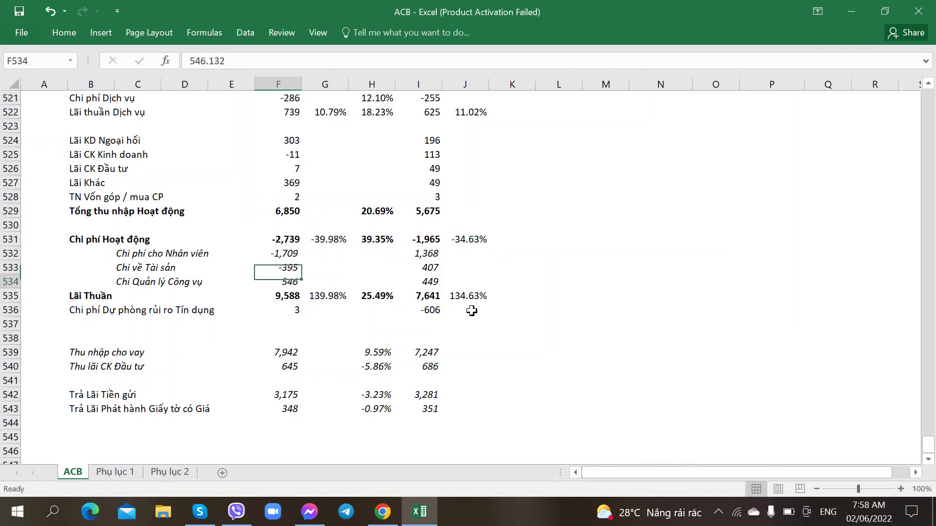
pyautogui.press('F2')
pyautogui.press('Home')
pyautogui.write('-')
pyautogui.press('Tab')
# Change the Q1-2021 Chi phí cho Nhân viên value in I532 to -1367.946
pyautogui.press('Right')
pyautogui.press('Right')
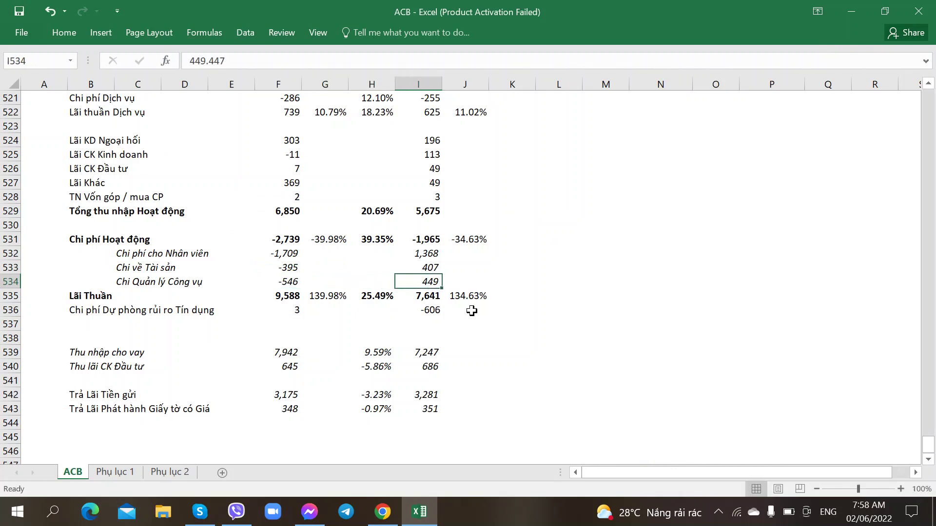
pyautogui.press('Up')
pyautogui.press('Up')
pyautogui.press('F2')
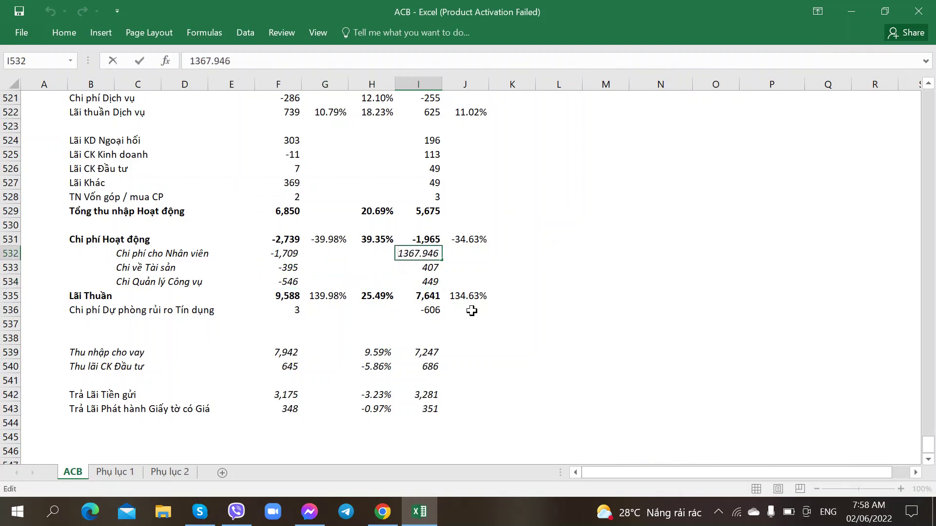
pyautogui.press('Home')
pyautogui.write('-')
pyautogui.press('Tab')
# Undo all the sign changes made to the operating expense values in rows 531 to 534
pyautogui.hotkey('ctrl', 'z')
pyautogui.hotkey('ctrl', 'z')
pyautogui.hotkey('ctrl', 'z')
pyautogui.hotkey('ctrl', 'z')
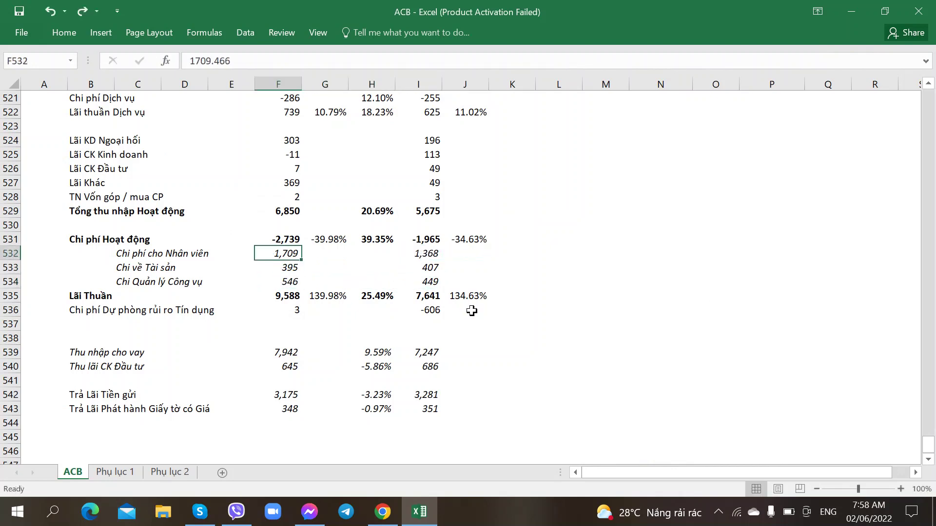
pyautogui.hotkey('ctrl', 'z')
pyautogui.hotkey('ctrl', 'z')
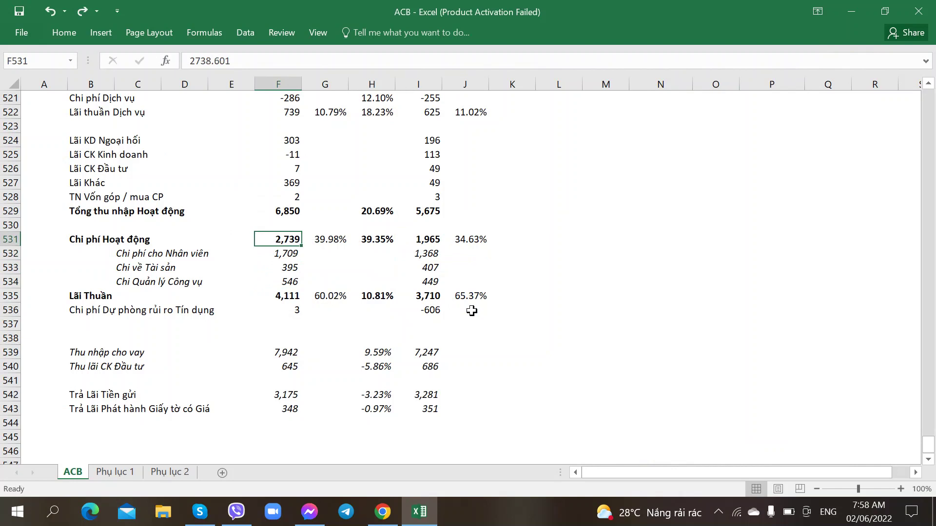
pyautogui.press('Right')
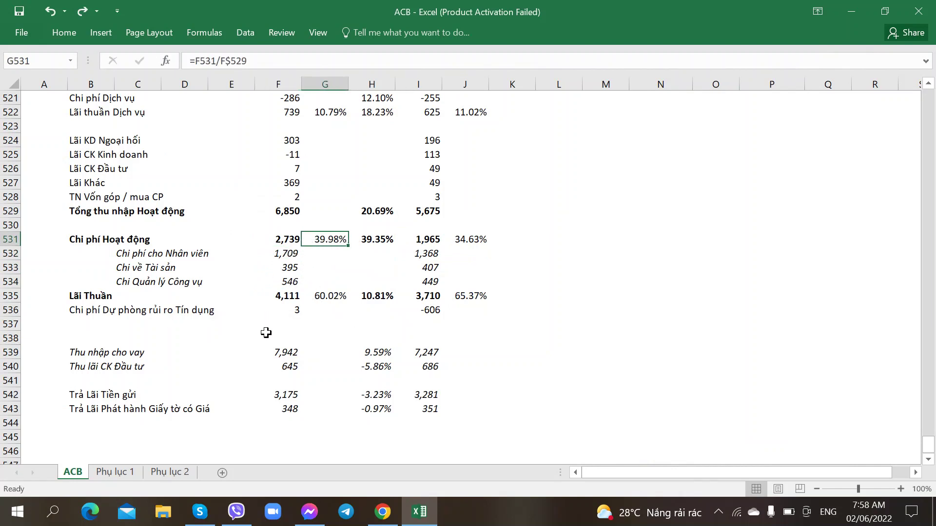
pyautogui.click(432, 310)
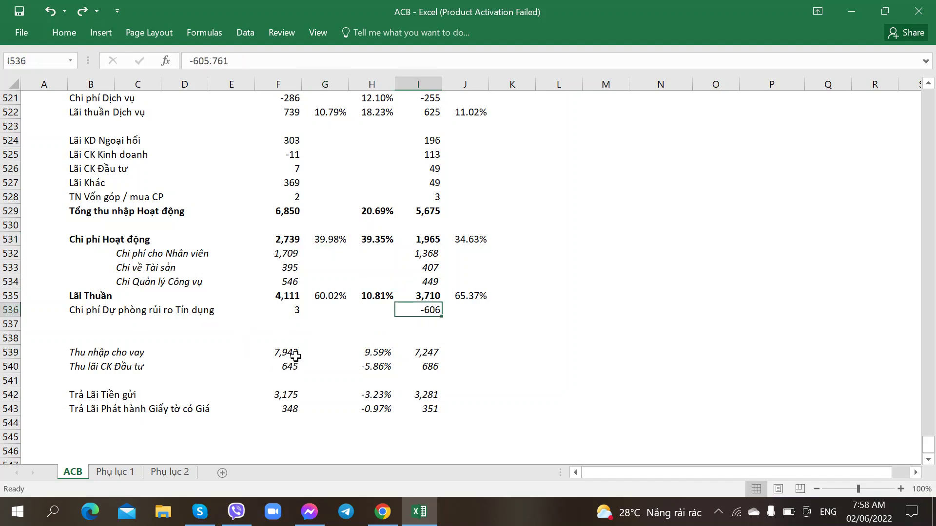
pyautogui.click(428, 298)
pyautogui.click(428, 324)
pyautogui.click(428, 299)
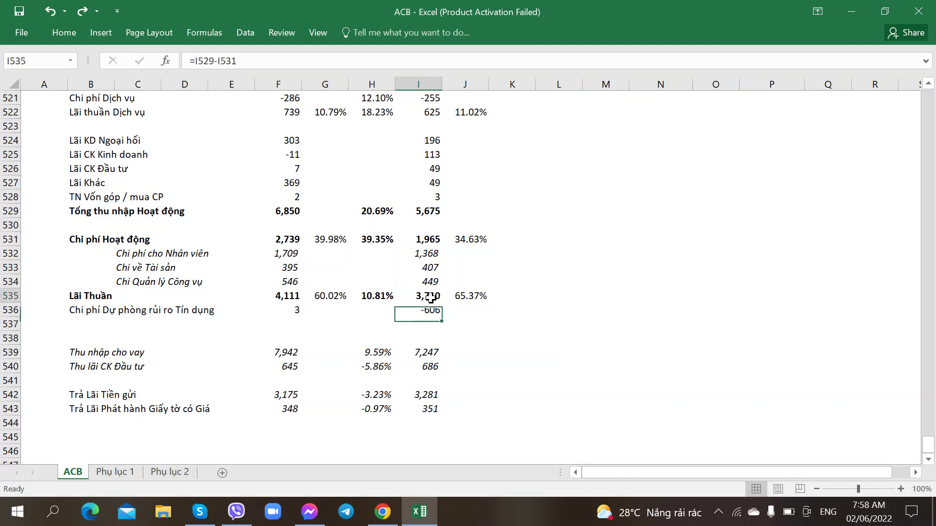
pyautogui.click(422, 311)
# Add the row label "Lãi trước thuế" in B537, below the credit risk provision row
pyautogui.click(78, 328)
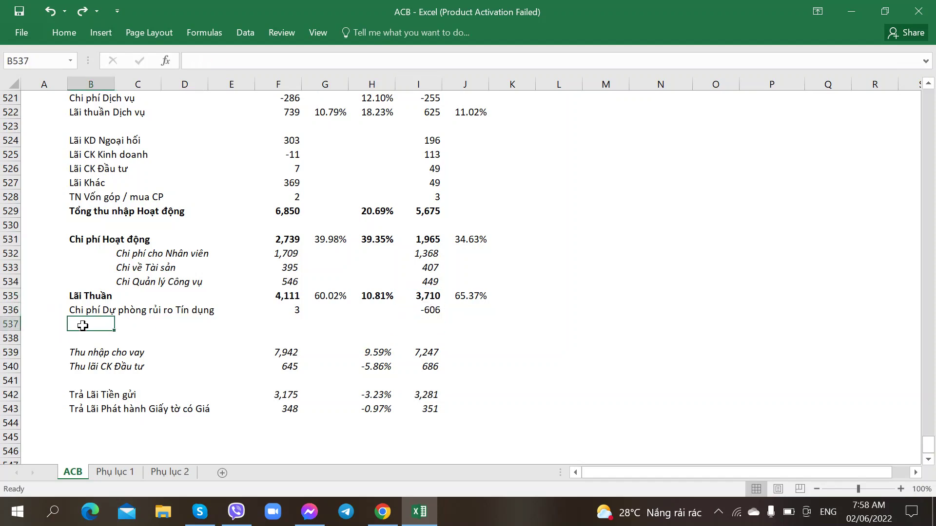
pyautogui.hotkey('alt', 'Tab')
pyautogui.hotkey('alt', 'Tab')
pyautogui.write('Lãi trươ')
pyautogui.write('c thue')
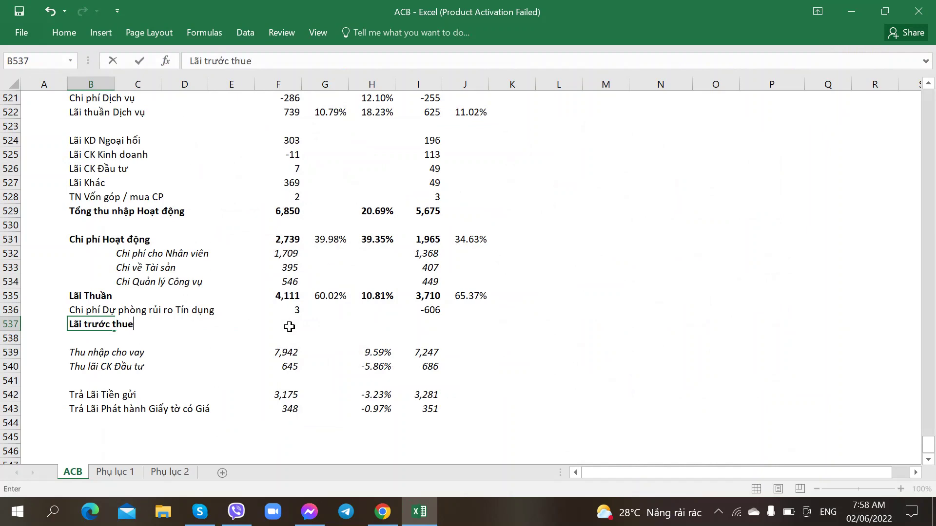
pyautogui.press('Tab')
pyautogui.press('Tab')
pyautogui.press('Tab')
pyautogui.press('Tab')
# Calculate the Q1-2022 Lãi trước thuế in F537 as the sum of F536 and F535
pyautogui.hotkey('alt', 'Tab')
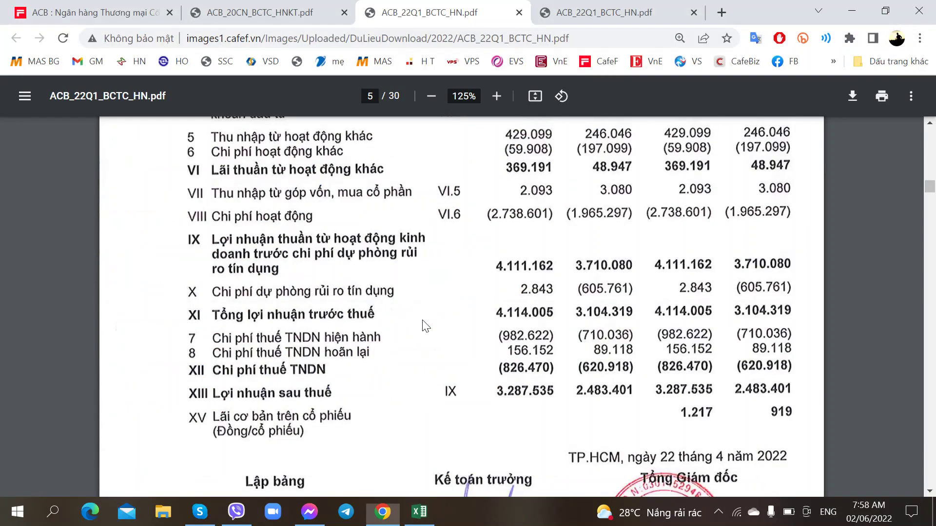
pyautogui.hotkey('alt', 'Tab')
pyautogui.write('=')
pyautogui.press('Up')
pyautogui.press('Up')
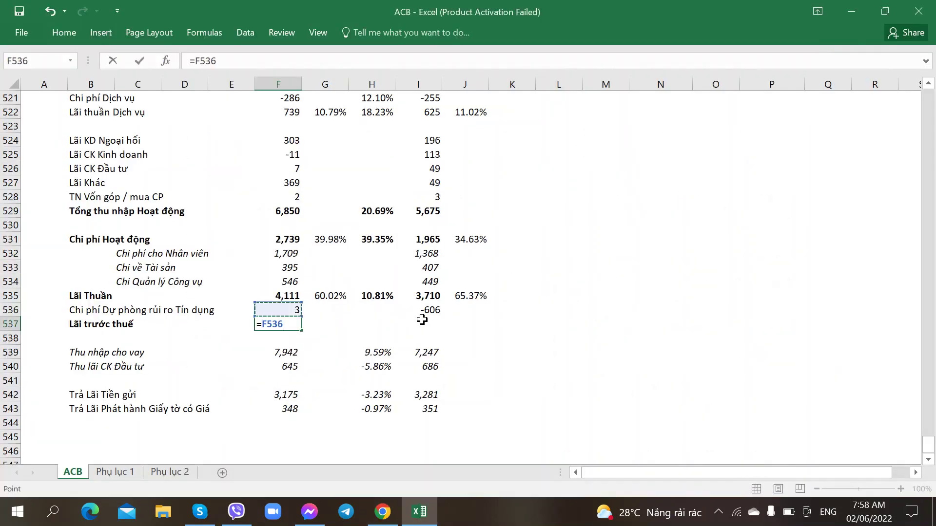
pyautogui.write('+')
pyautogui.press('Up')
pyautogui.hotkey('ctrl', 'Return')
pyautogui.press('Left')
pyautogui.press('Left')
pyautogui.press('Left')
pyautogui.press('Left')
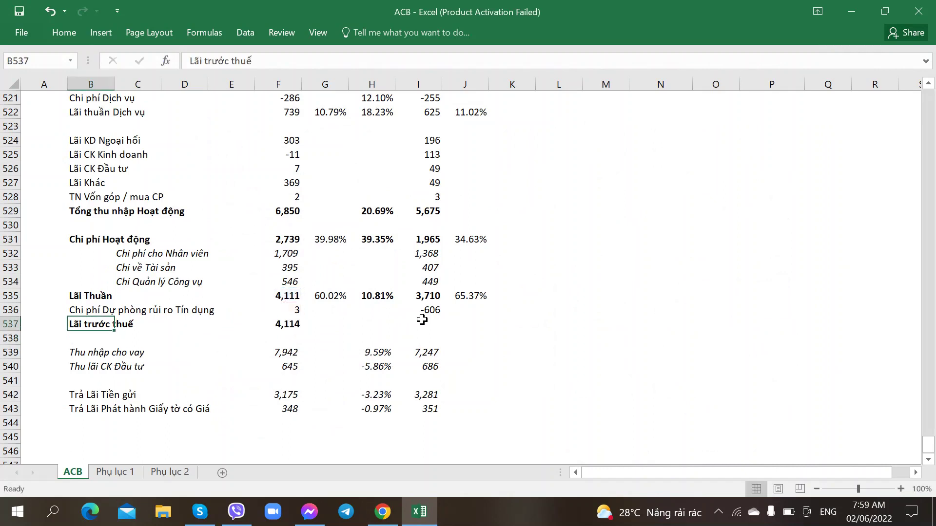
# Copy the Lãi trước thuế formula from F537 to the Q1-2021 column in I537
pyautogui.press('Right')
pyautogui.press('Right')
pyautogui.press('Right')
pyautogui.press('Right')
pyautogui.hotkey('ctrl', 'c')
pyautogui.press('Right')
pyautogui.press('Right')
pyautogui.press('Right')
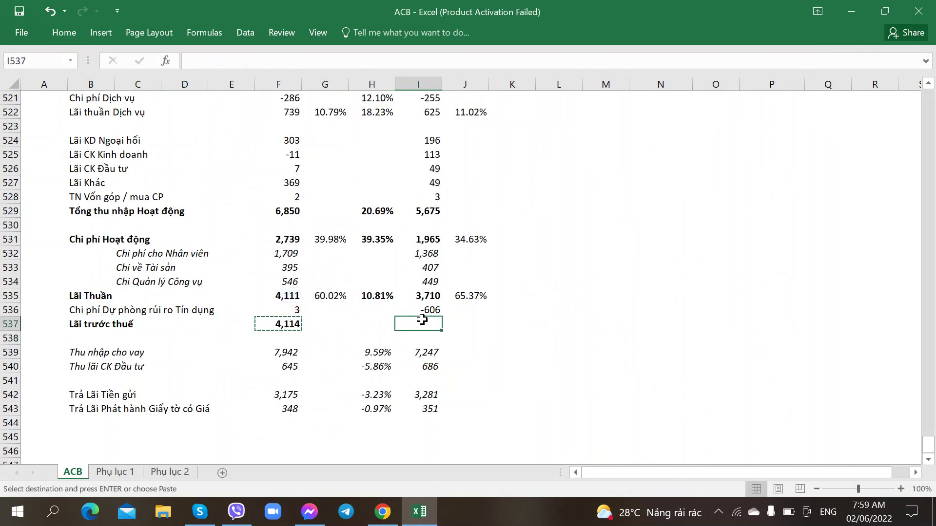
pyautogui.hotkey('ctrl', 'v')
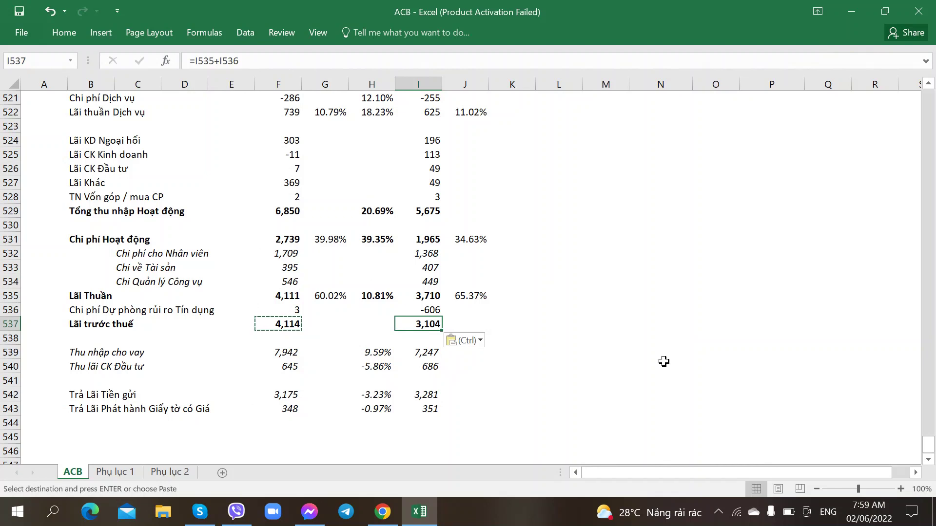
# Copy the share-of-operating-income formula from G535 to the Lãi trước thuế row in G537 and J537
pyautogui.click(325, 297)
pyautogui.hotkey('ctrl', 'c')
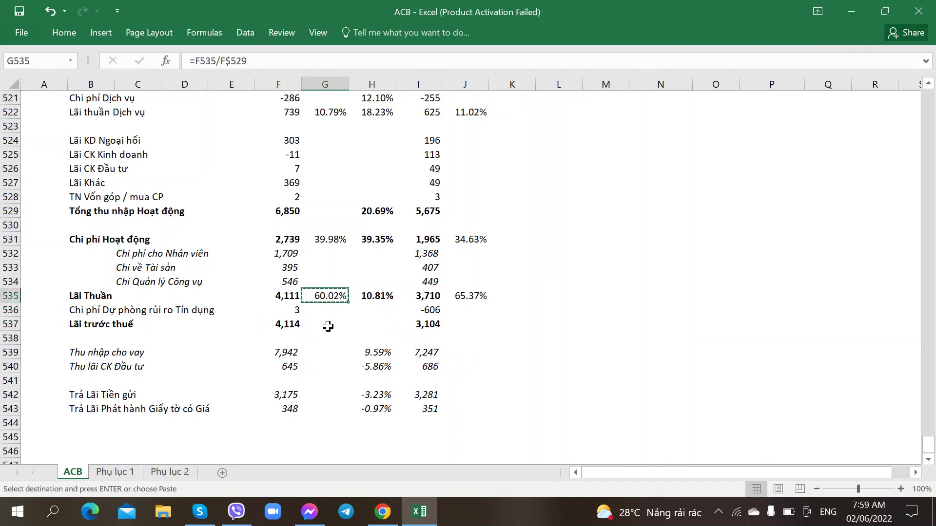
pyautogui.press('Down')
pyautogui.press('Down')
pyautogui.hotkey('ctrl', 'v')
pyautogui.click(462, 325)
pyautogui.hotkey('ctrl', 'v')
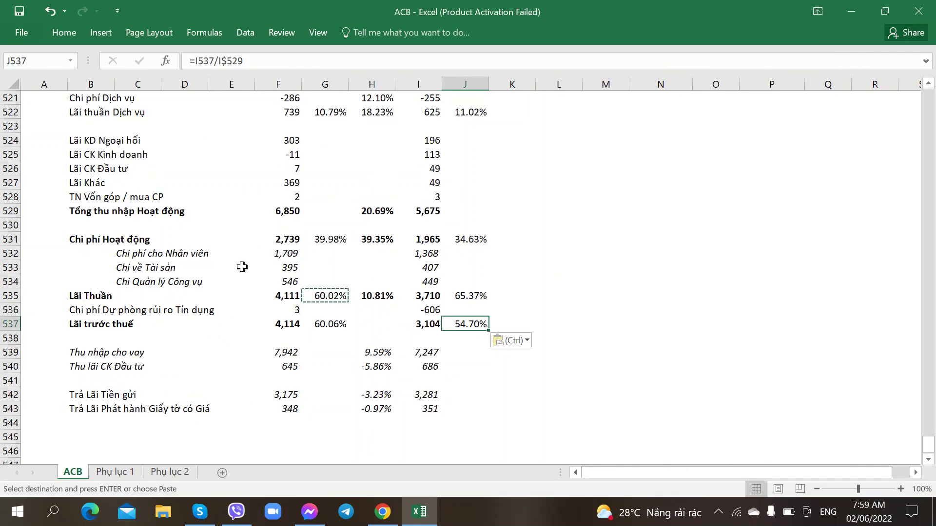
pyautogui.click(197, 258)
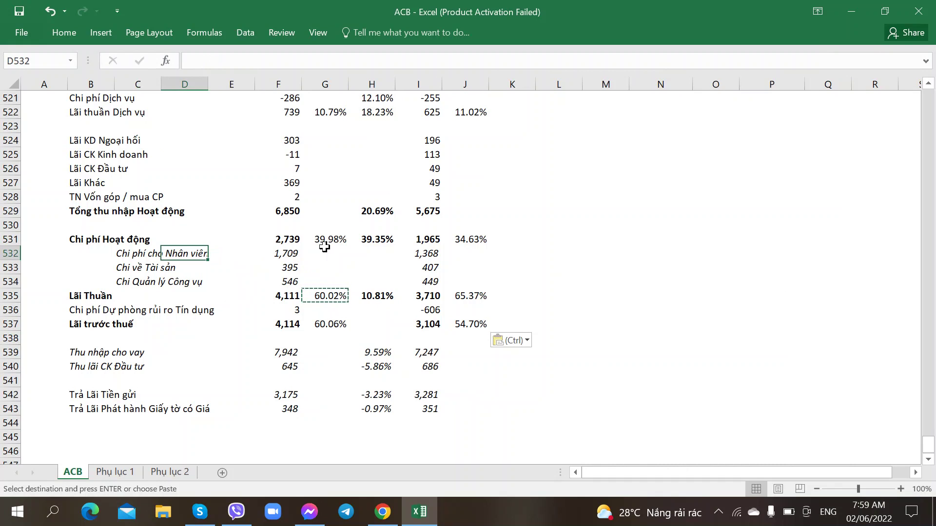
pyautogui.click(329, 238)
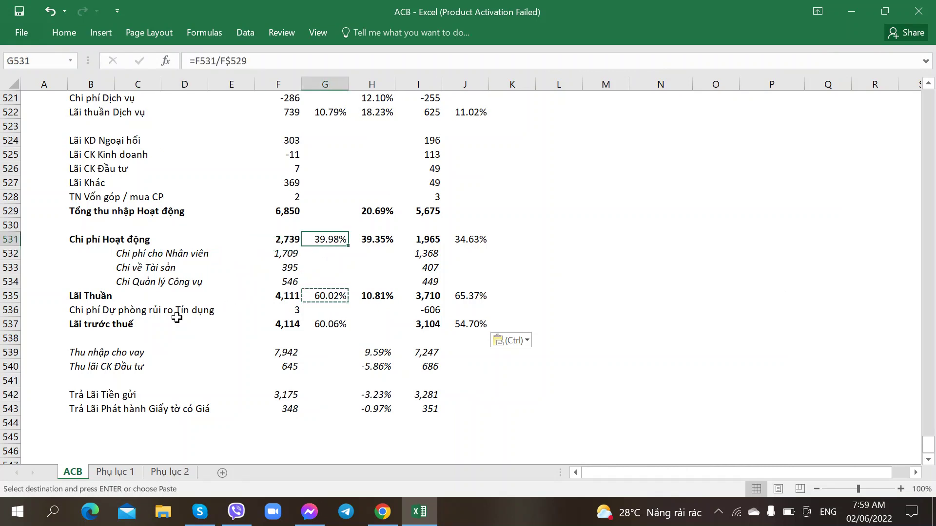
pyautogui.click(91, 339)
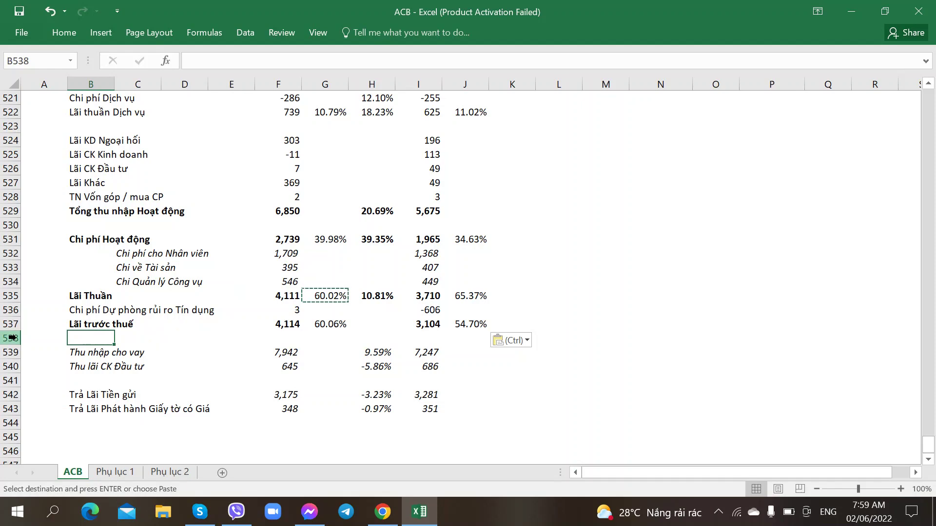
# Compare the Trích lập figures in the Dự phòng Cho vay KH table with the Chi phí Dự phòng rủi ro Tín dụng row
pyautogui.scroll(4, 76, 437)
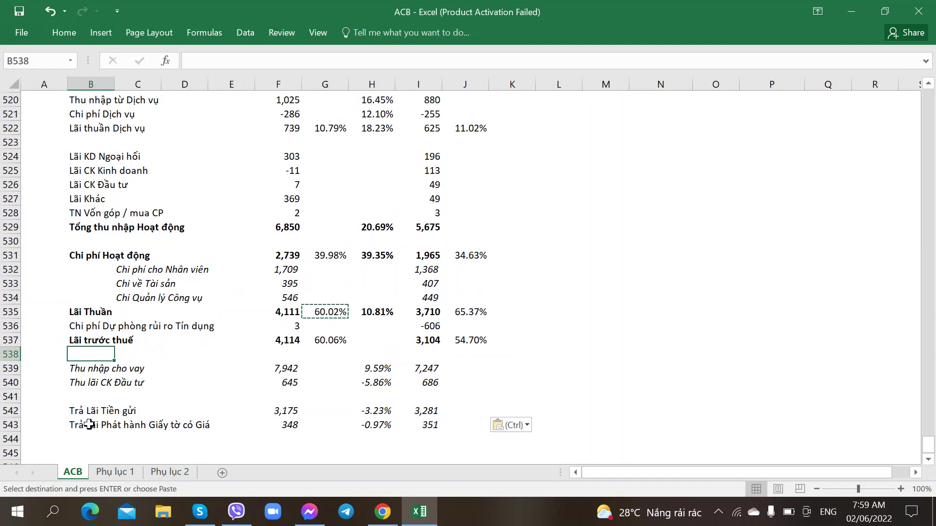
pyautogui.scroll(-5, 29, 380)
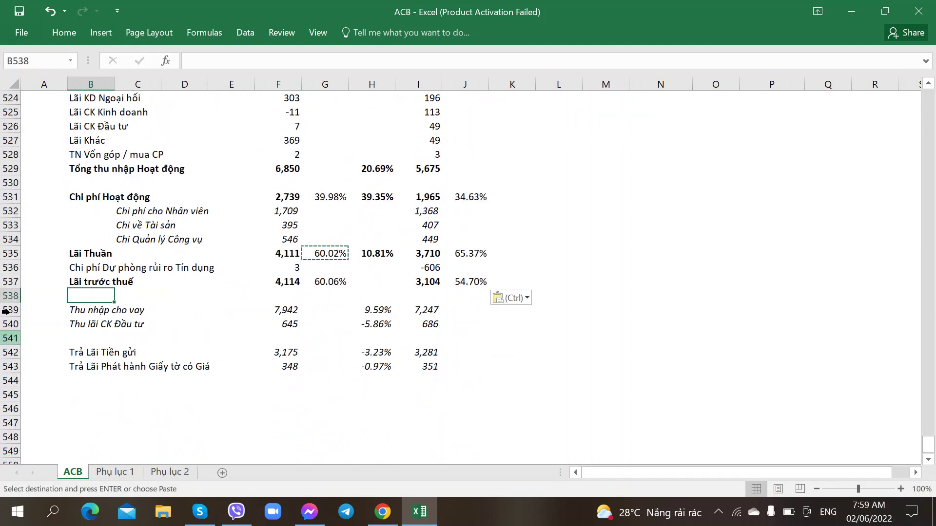
pyautogui.hotkey('alt', 'Tab')
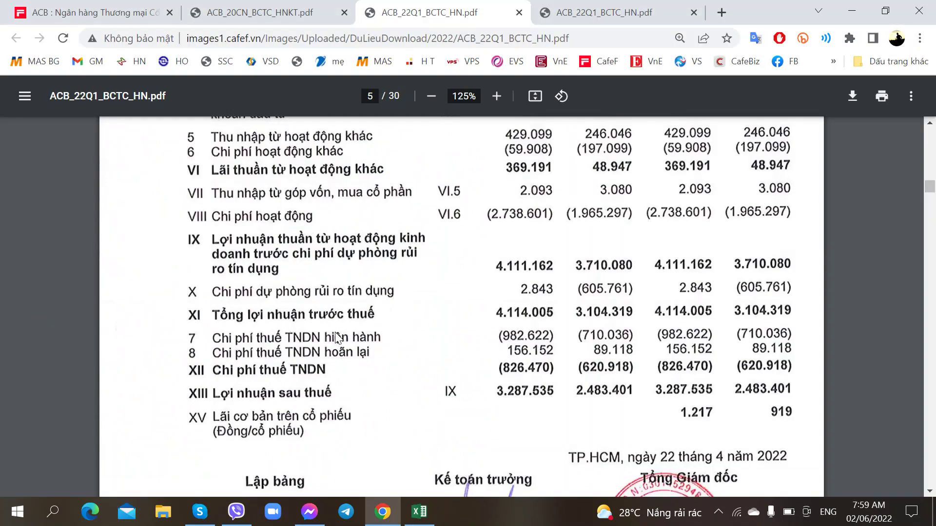
pyautogui.hotkey('alt', 'Tab')
pyautogui.scroll(10, 273, 327)
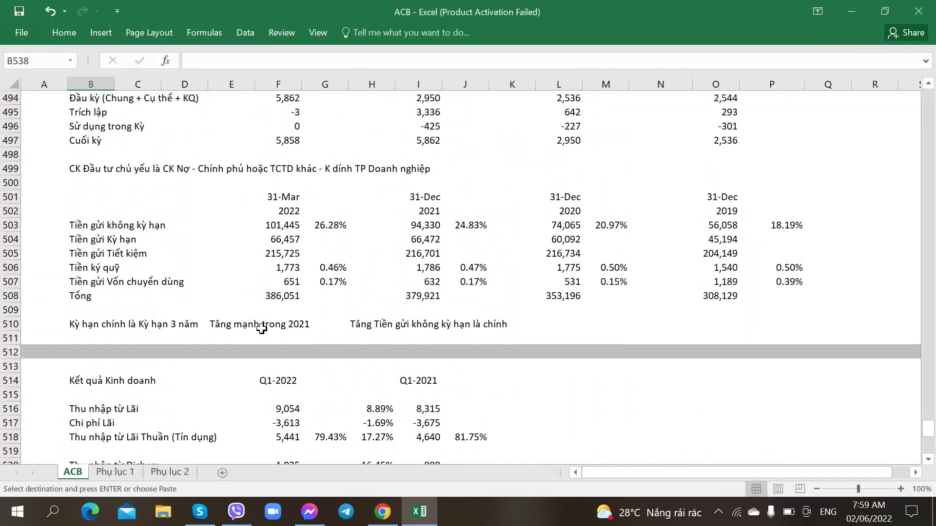
pyautogui.scroll(-4, 261, 330)
pyautogui.scroll(6, 262, 329)
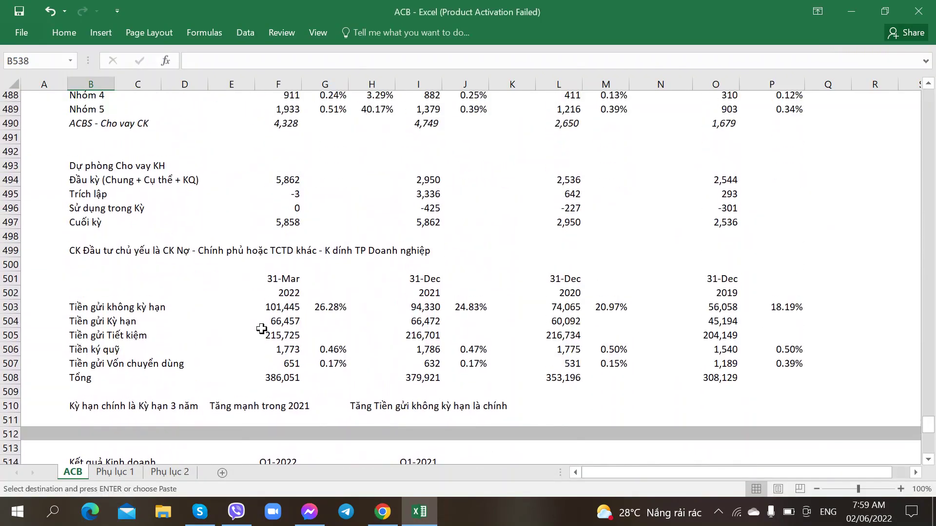
pyautogui.scroll(4, 261, 330)
pyautogui.scroll(-2, 262, 330)
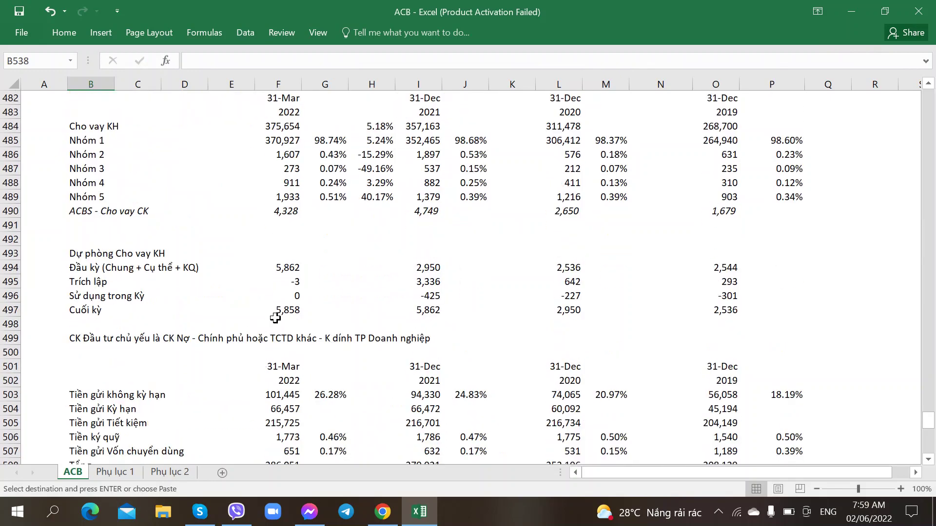
pyautogui.click(288, 284)
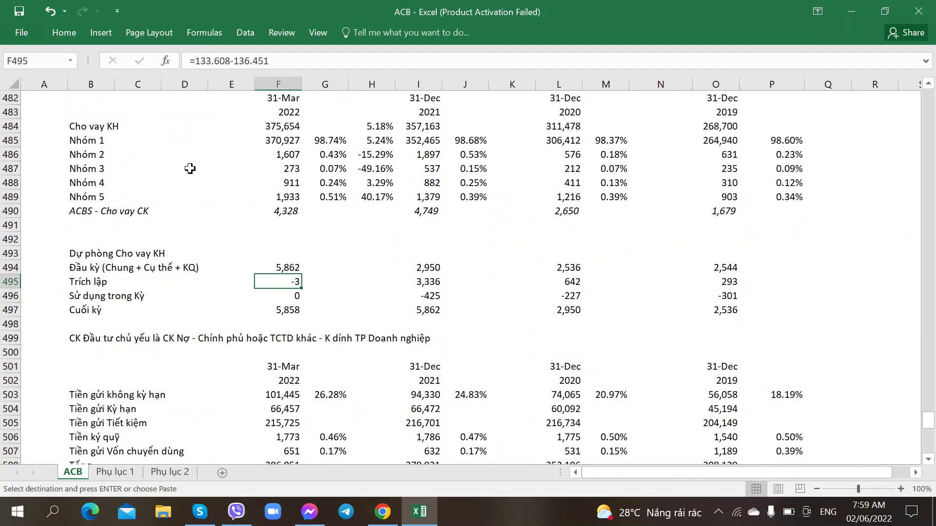
pyautogui.click(431, 280)
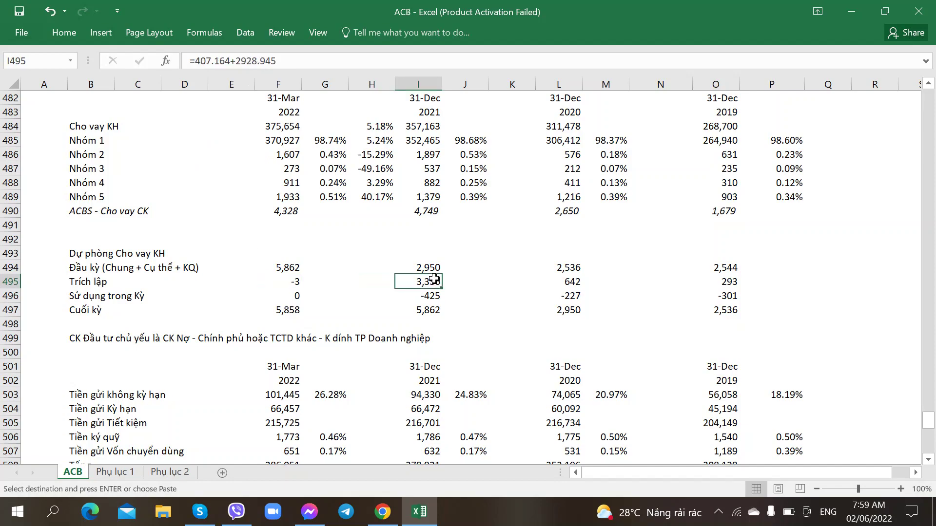
pyautogui.click(267, 280)
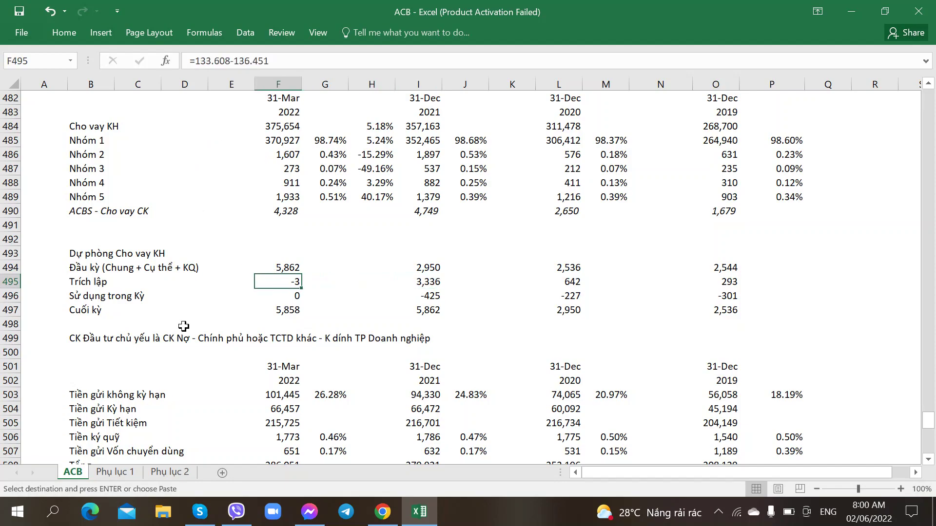
pyautogui.scroll(-13, 183, 265)
pyautogui.scroll(-2, 184, 326)
pyautogui.scroll(17, 184, 326)
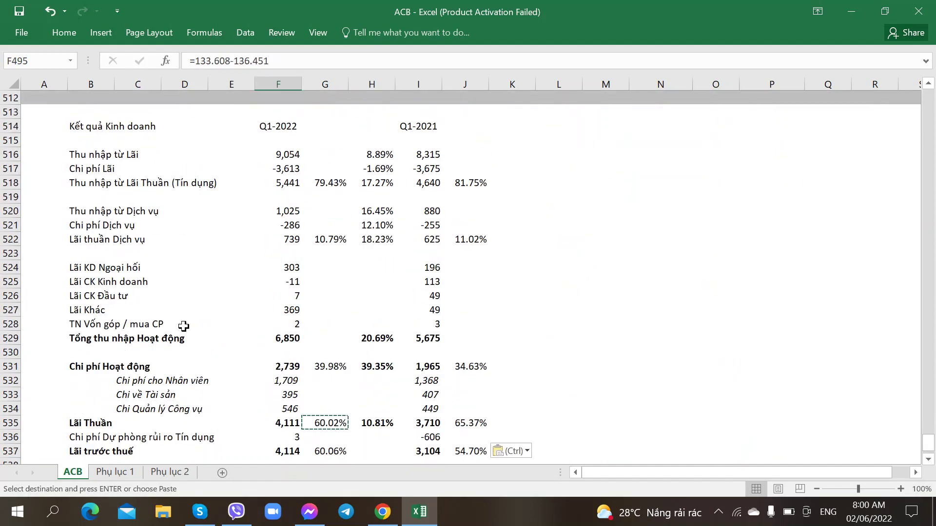
pyautogui.scroll(-18, 184, 326)
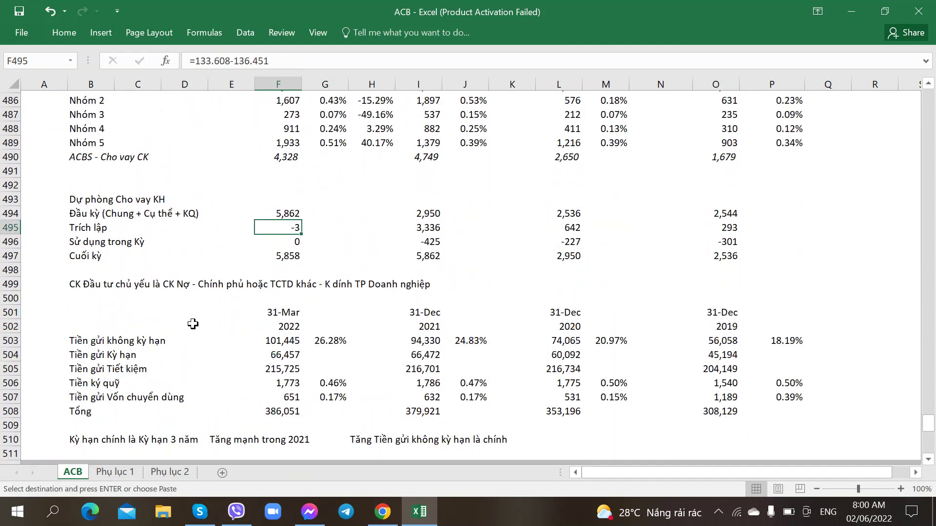
pyautogui.click(289, 186)
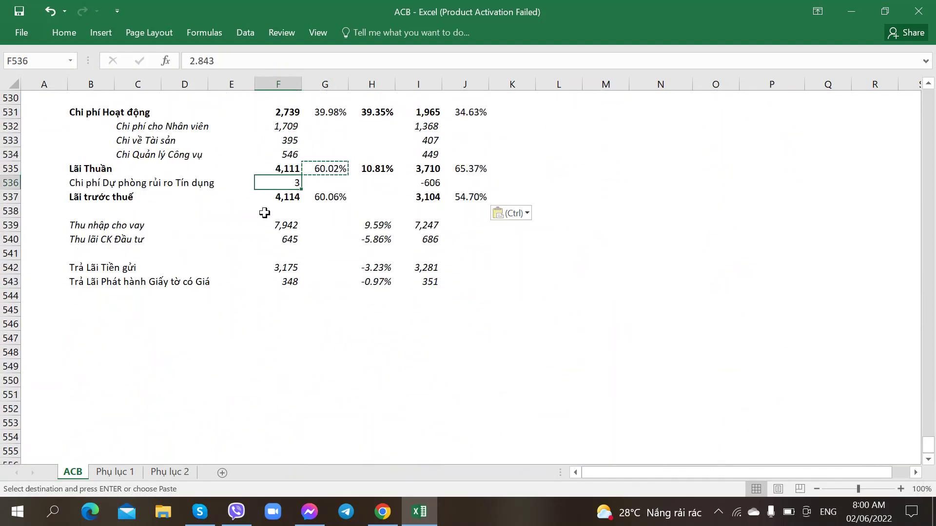
# Italicize the labels Trả Lãi Tiền gửi and Trả Lãi Phát hành Giấy tờ có Giá in B542:B543
pyautogui.click(120, 300)
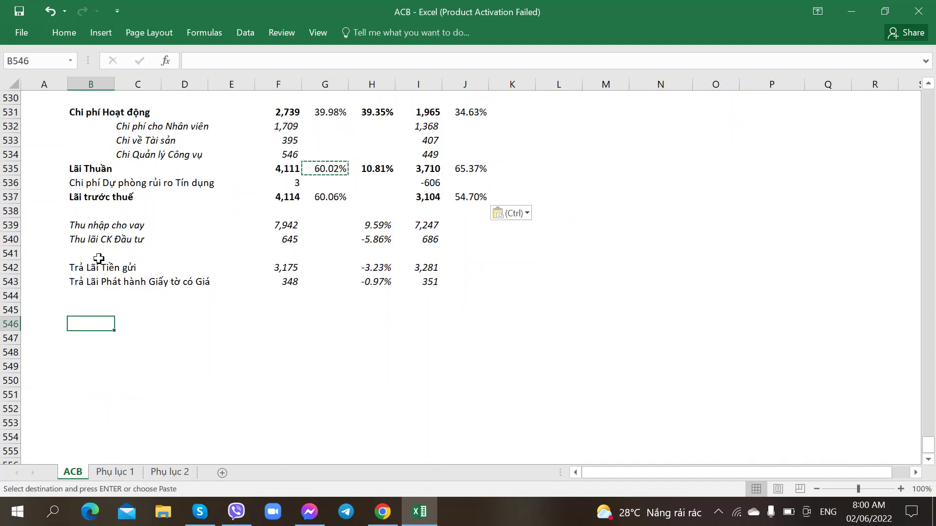
pyautogui.click(83, 272)
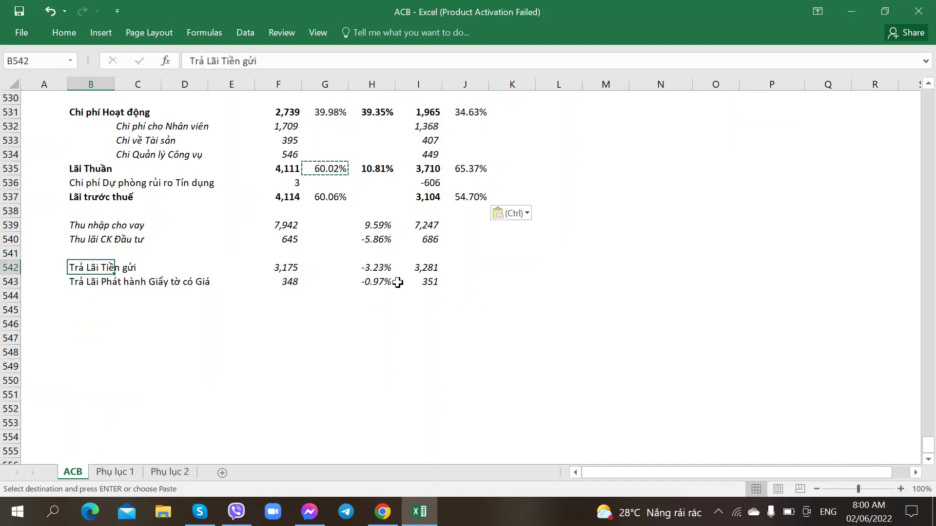
pyautogui.moveTo(83, 269); pyautogui.dragTo(107, 285)
pyautogui.hotkey('ctrl', 'i')
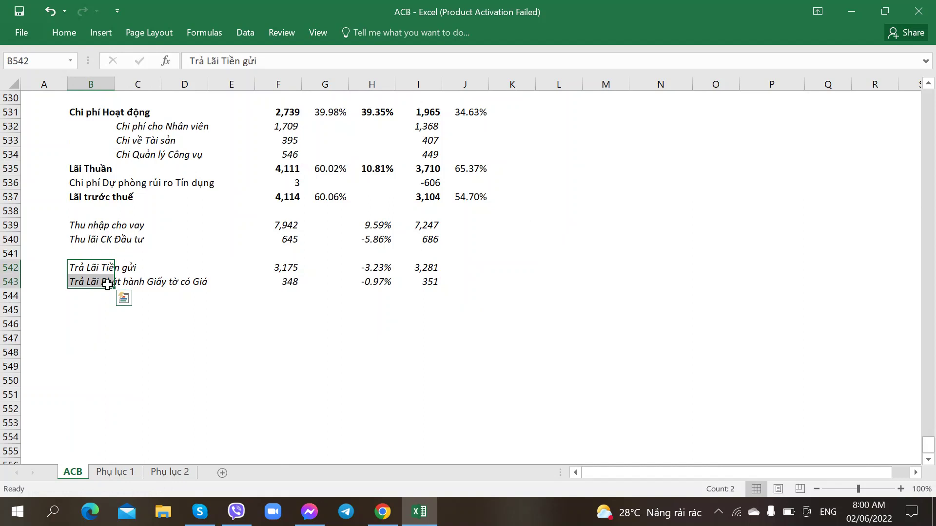
# Insert four blank rows at row 538, between Lãi trước thuế and Thu nhập cho vay
pyautogui.rightClick(14, 212)
pyautogui.click(60, 312)
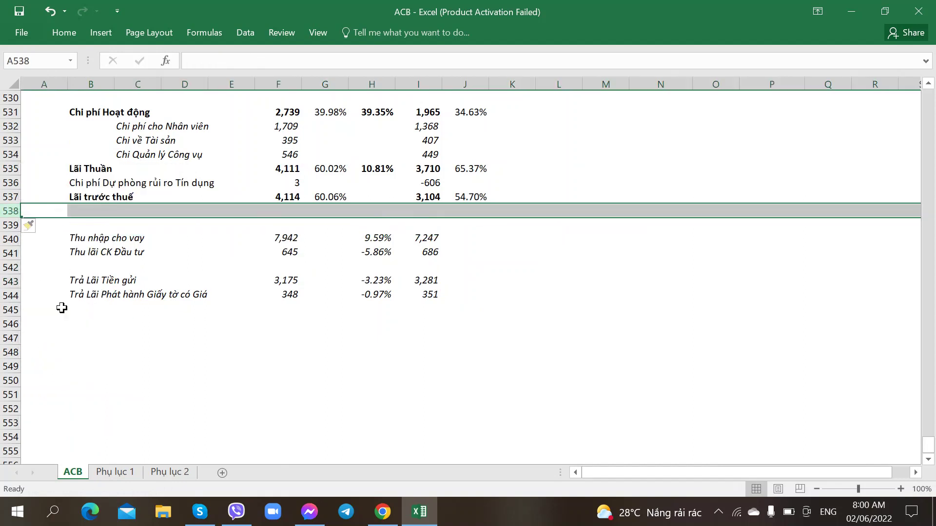
pyautogui.press('F4')
pyautogui.press('F4')
pyautogui.click(97, 240)
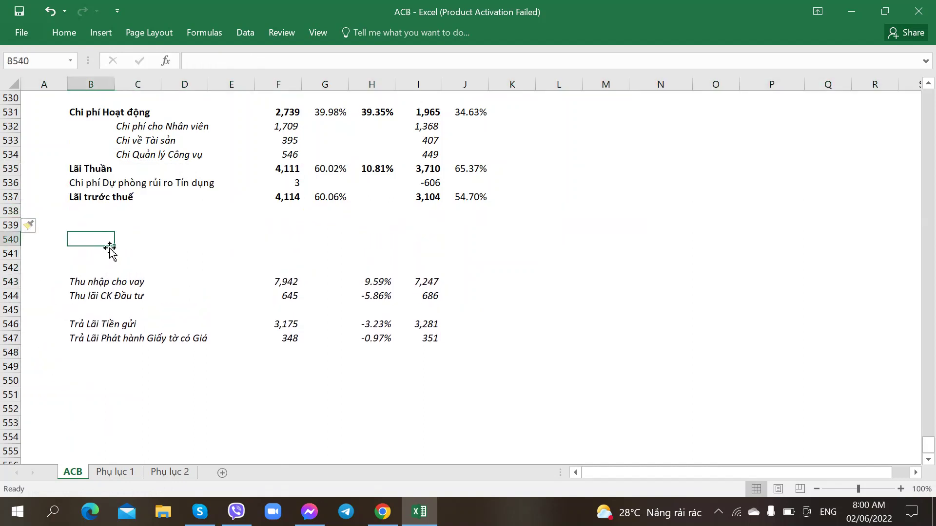
# Check the after-tax profit line in the Q1-2022 report and add the label Lãi sau thuế in B538
pyautogui.hotkey('alt', 'Tab')
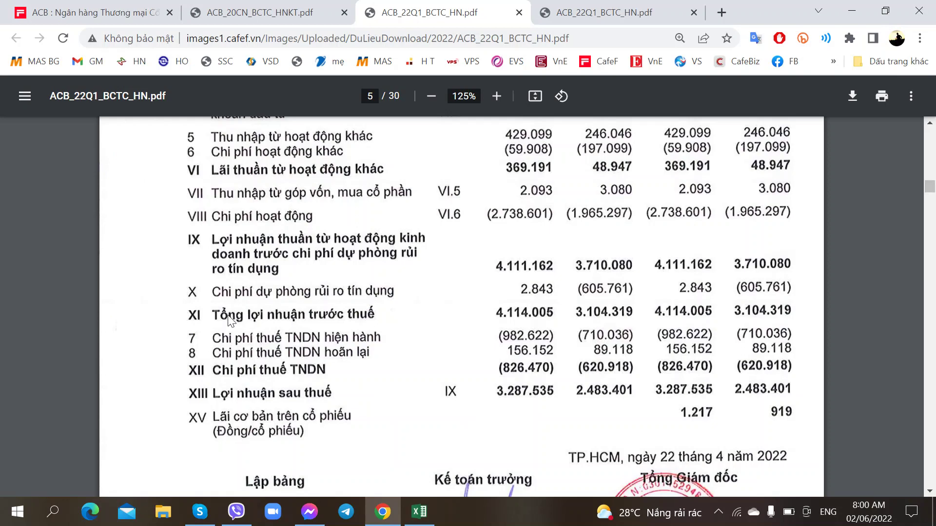
pyautogui.hotkey('alt', 'Tab')
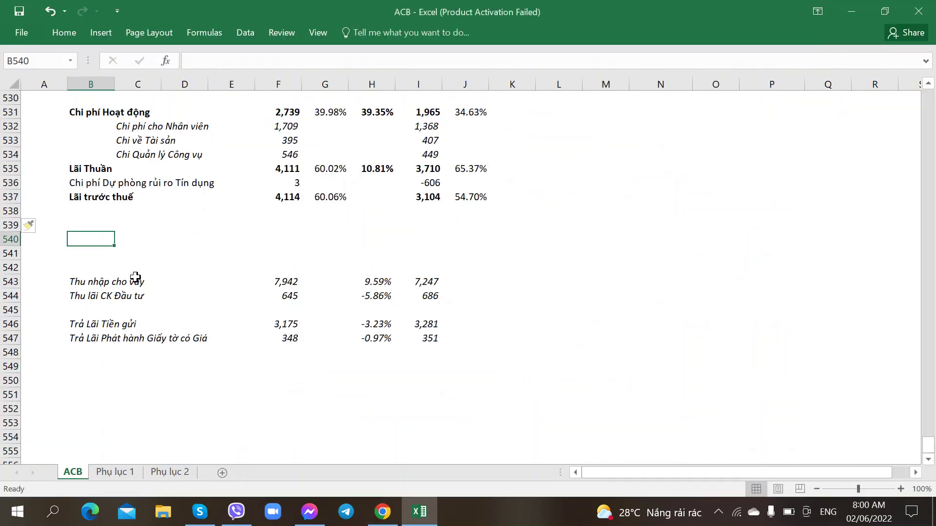
pyautogui.click(98, 210)
pyautogui.write('Lãi sau thuế')
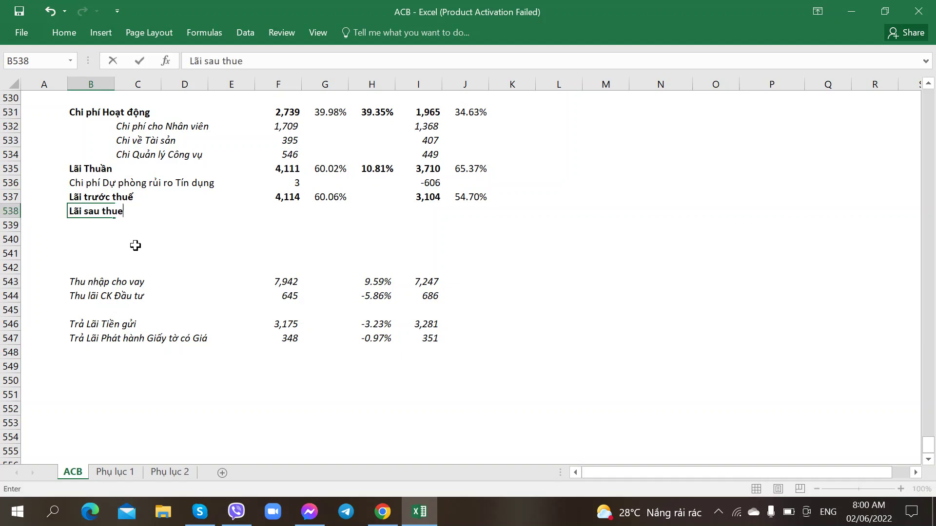
# Enter 3287.535 from the report's Lợi nhuận sau thuế line in F538, and select I538
pyautogui.press('Right')
pyautogui.press('Right')
pyautogui.press('Right')
pyautogui.press('Right')
pyautogui.hotkey('alt', 'Tab')
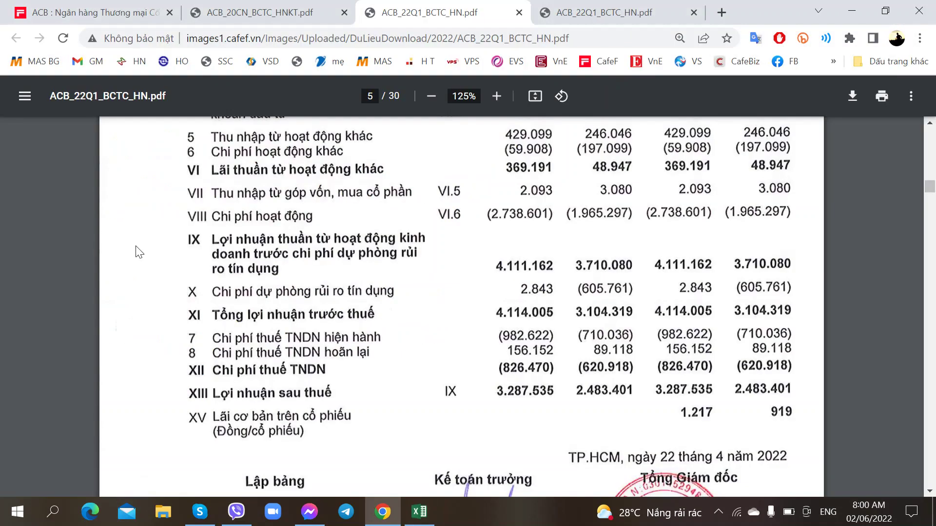
pyautogui.hotkey('alt', 'Tab')
pyautogui.write('3287.')
pyautogui.hotkey('alt', 'Tab')
pyautogui.hotkey('alt', 'Tab')
pyautogui.write('535')
pyautogui.press('Right')
pyautogui.press('Right')
pyautogui.press('Right')
pyautogui.press('Left')
pyautogui.press('Left')
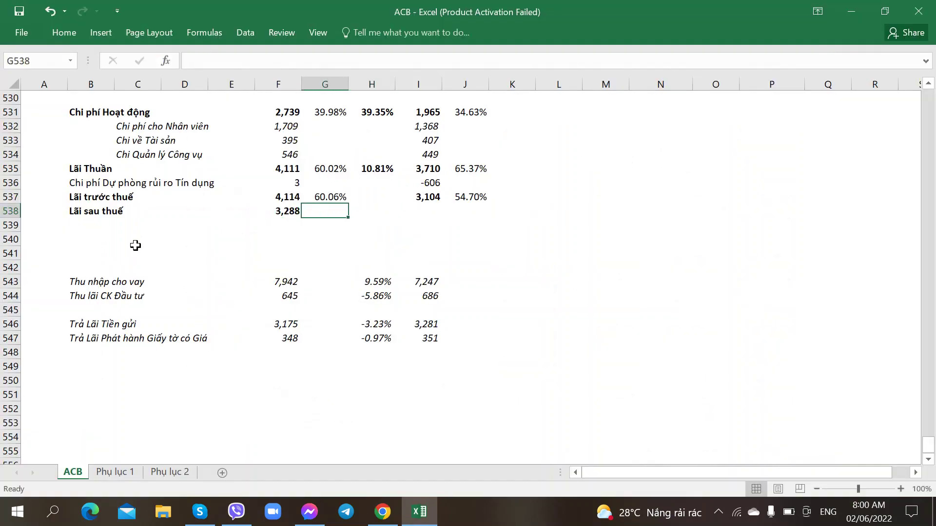
pyautogui.press('Right')
pyautogui.press('Right')
pyautogui.hotkey('alt', 'Tab')
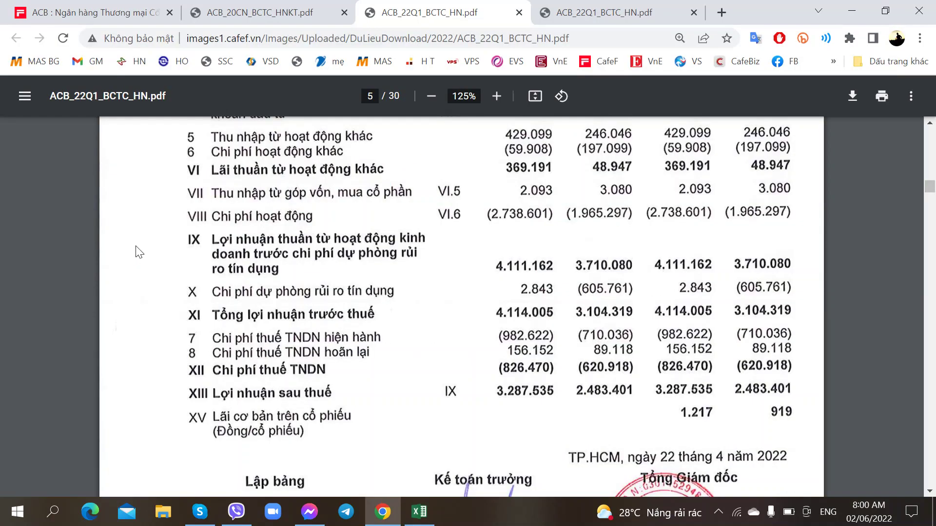
pyautogui.hotkey('alt', 'Tab')
pyautogui.write('3287')
pyautogui.hotkey('alt', 'Tab')
pyautogui.hotkey('alt', 'Tab')
pyautogui.press('BackSpace')
pyautogui.press('BackSpace')
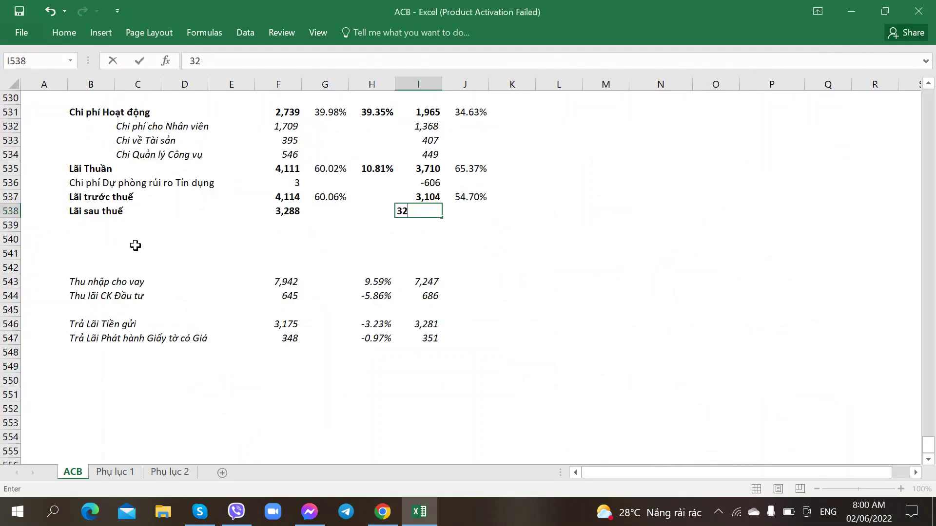
pyautogui.write('483')
pyautogui.hotkey('alt', 'Tab')
pyautogui.hotkey('alt', 'Tab')
pyautogui.press('BackSpace')
pyautogui.press('BackSpace')
pyautogui.write('3.')
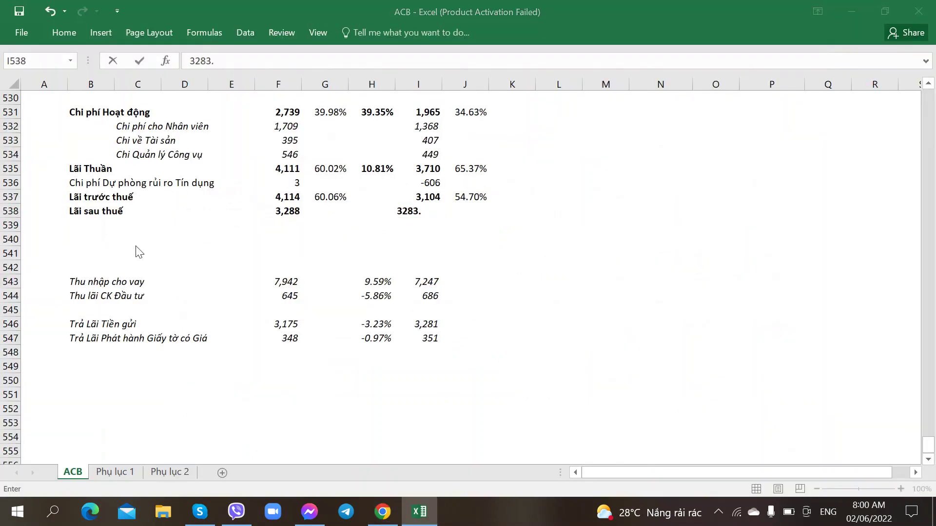
pyautogui.hotkey('alt', 'Tab')
pyautogui.hotkey('alt', 'Tab')
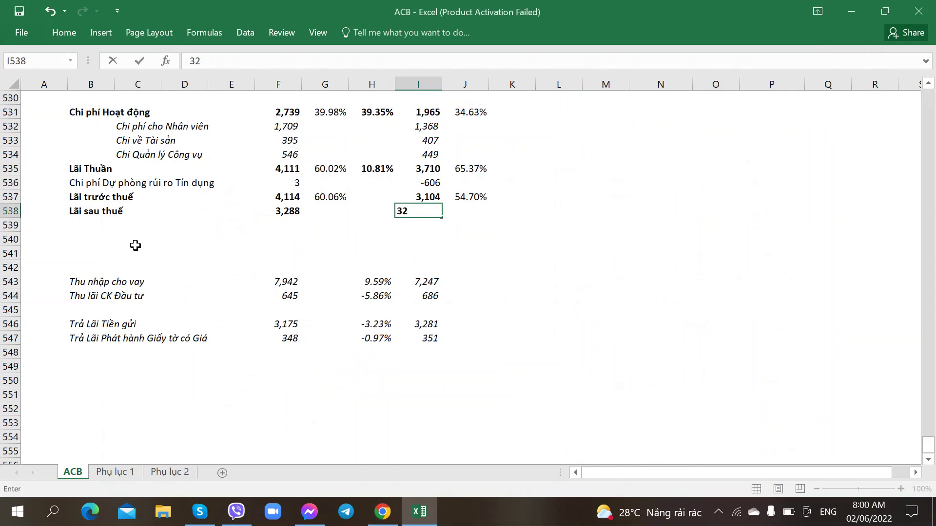
pyautogui.press('BackSpace')
pyautogui.press('BackSpace')
# Enter 2483.401 in I538 as the Q1-2021 Lãi sau thuế figure from the report
pyautogui.write('2483.')
pyautogui.hotkey('alt', 'Tab')
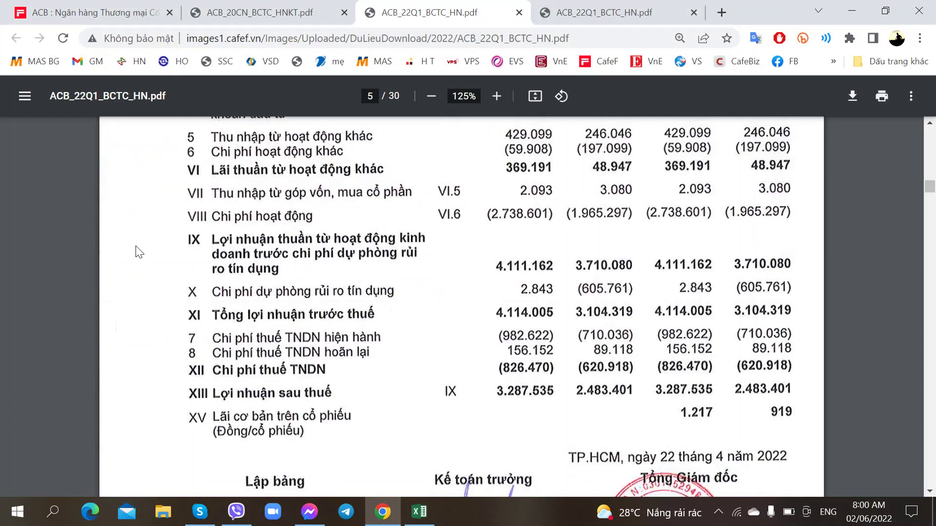
pyautogui.hotkey('alt', 'Tab')
pyautogui.write('41')
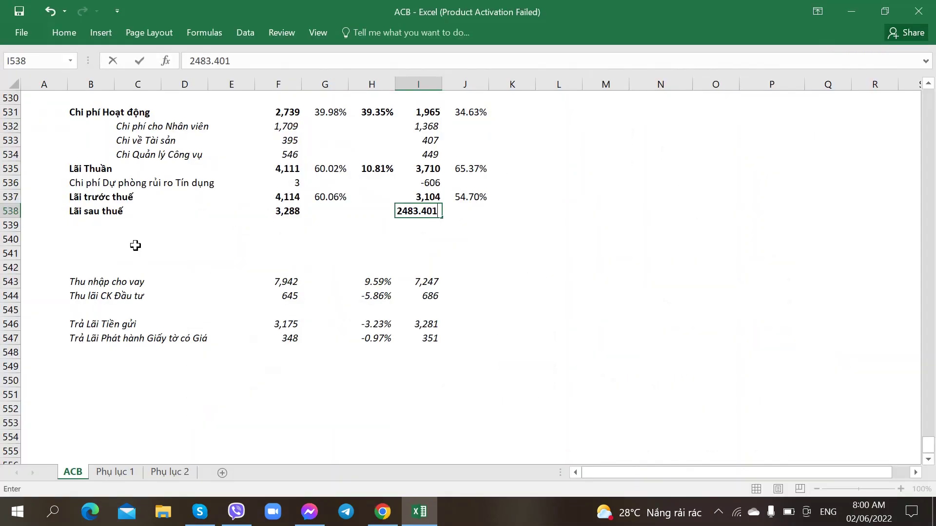
pyautogui.press('Tab')
# Copy the growth formula from H535 to the Lãi trước thuế and Lãi sau thuế rows in H537 and H538
pyautogui.scroll(1, 135, 239)
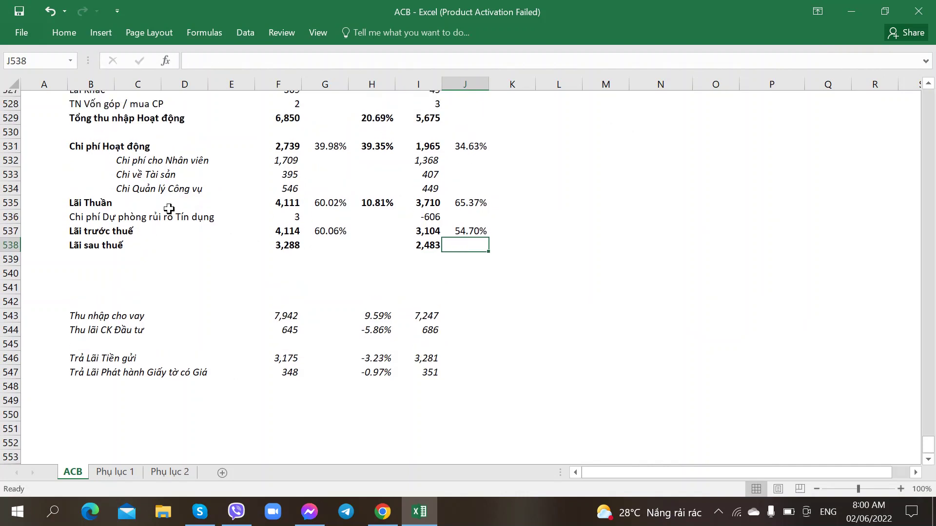
pyautogui.click(377, 212)
pyautogui.hotkey('ctrl', 'c')
pyautogui.press('Down')
pyautogui.press('Down')
pyautogui.hotkey('ctrl', 'v')
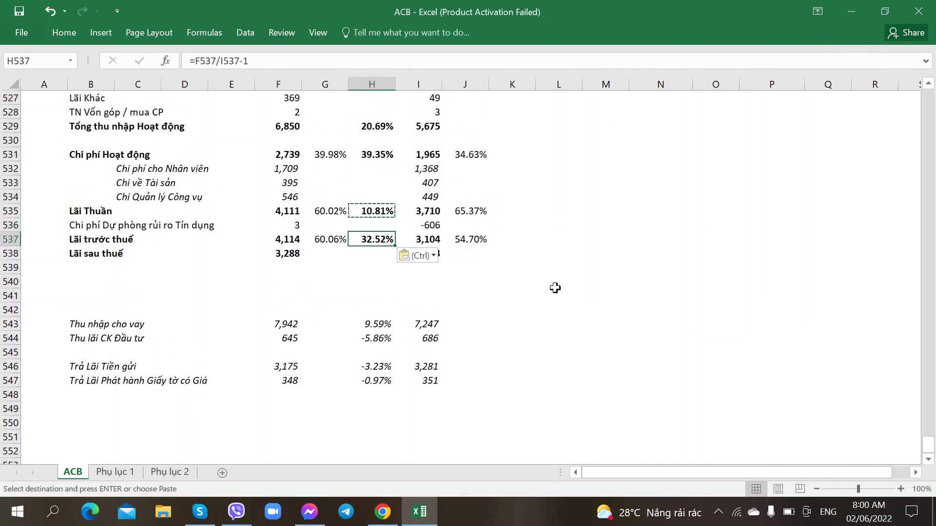
pyautogui.press('Down')
pyautogui.hotkey('ctrl', 'v')
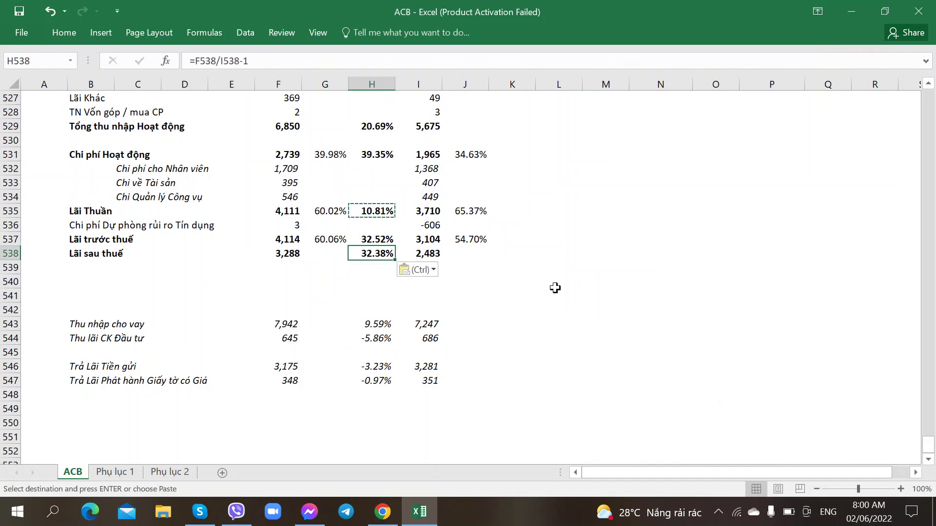
pyautogui.press('Down')
pyautogui.press('Up')
pyautogui.press('Up')
# Compare the Chi phí Dự phòng rủi ro Tín dụng figures in row 536 with the Trích lập value in F495
pyautogui.scroll(4, 557, 282)
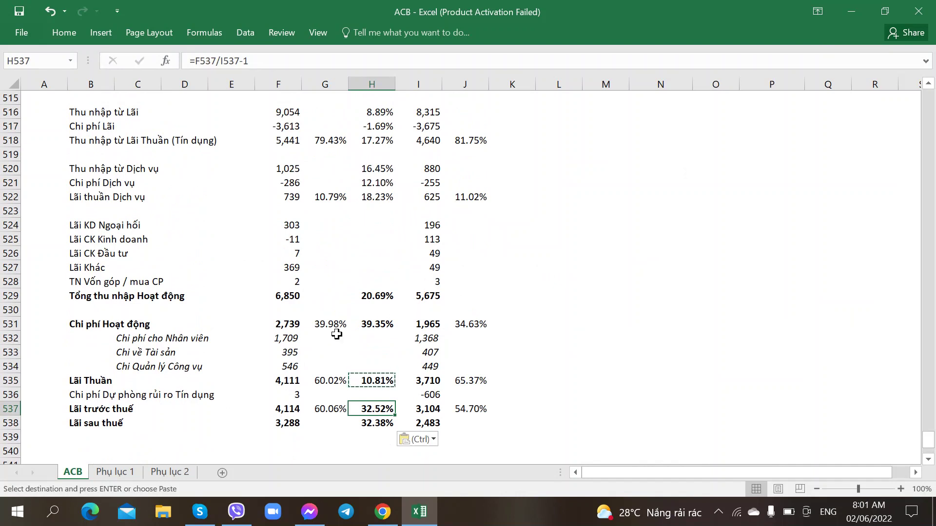
pyautogui.click(380, 395)
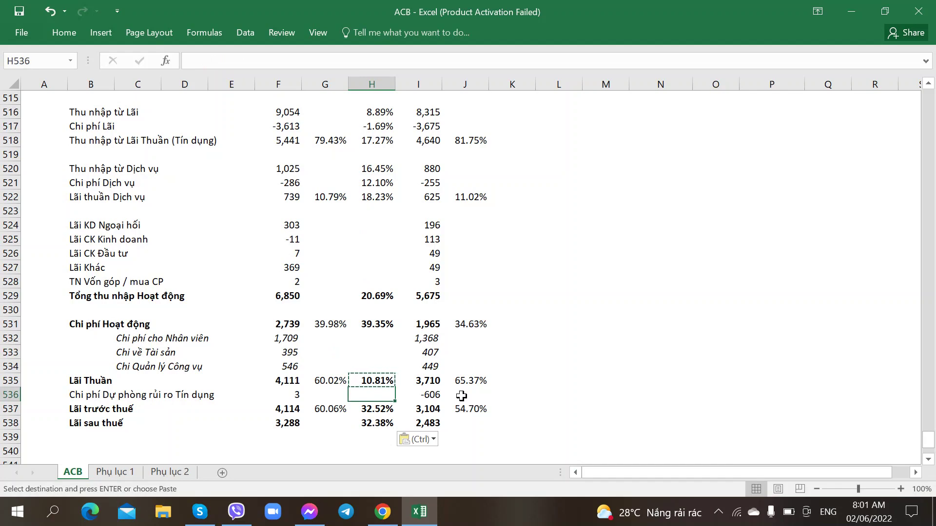
pyautogui.click(285, 394)
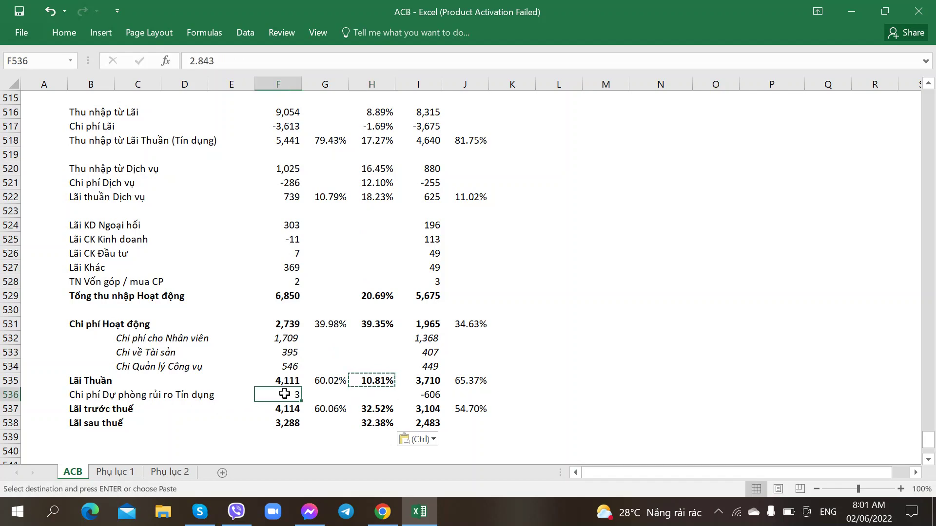
pyautogui.scroll(7, 285, 394)
pyautogui.scroll(3, 261, 332)
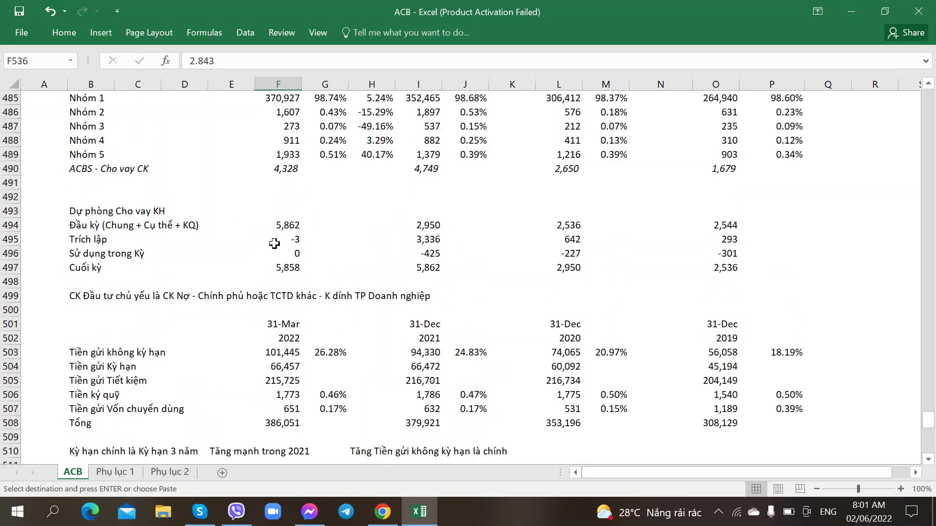
pyautogui.scroll(2, 258, 261)
pyautogui.scroll(-1, 255, 268)
pyautogui.click(272, 283)
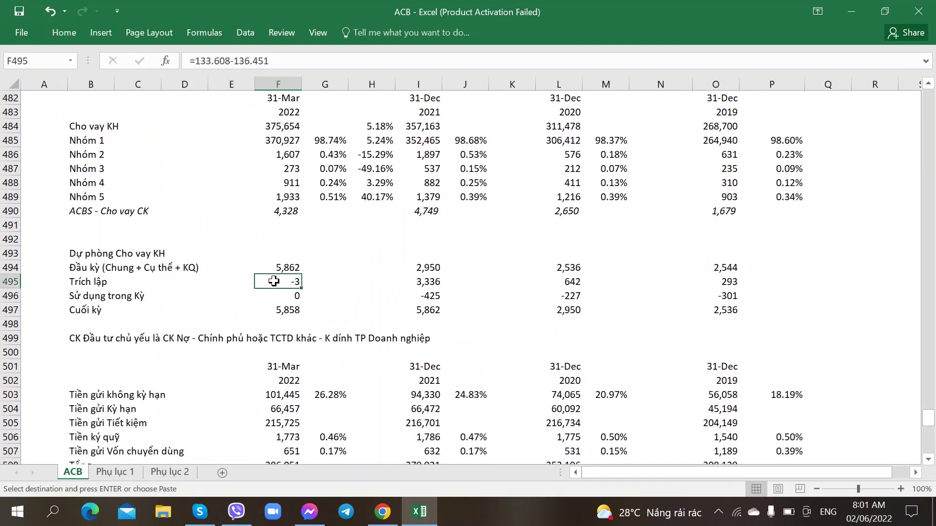
pyautogui.scroll(-14, 353, 328)
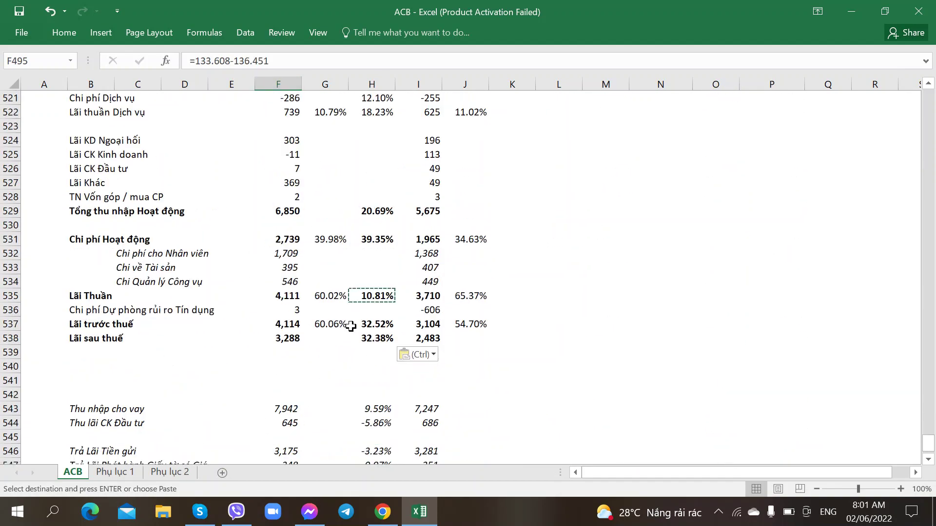
pyautogui.click(283, 200)
pyautogui.click(298, 268)
pyautogui.click(422, 271)
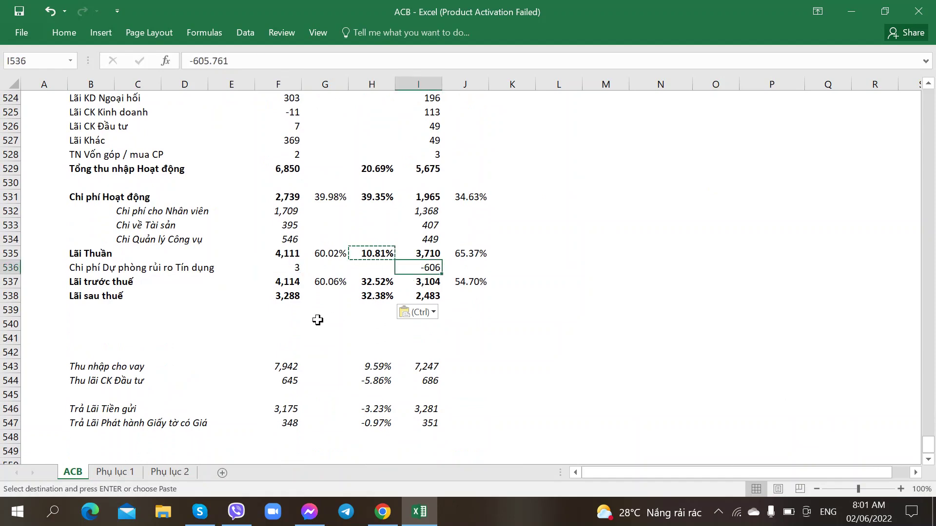
pyautogui.scroll(2, 304, 315)
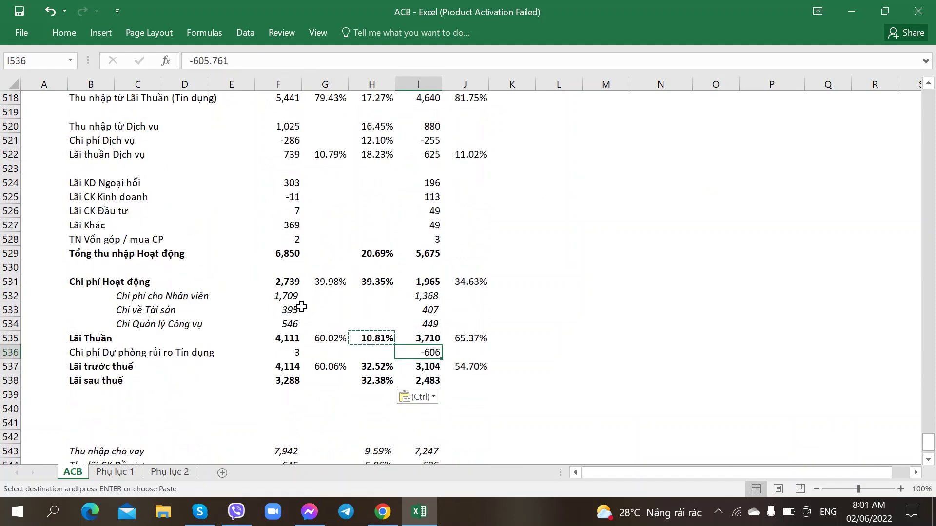
# Check the Lãi trước thuế and Lãi sau thuế values in column F against the report's income statement
pyautogui.click(277, 403)
pyautogui.hotkey('alt', 'Tab')
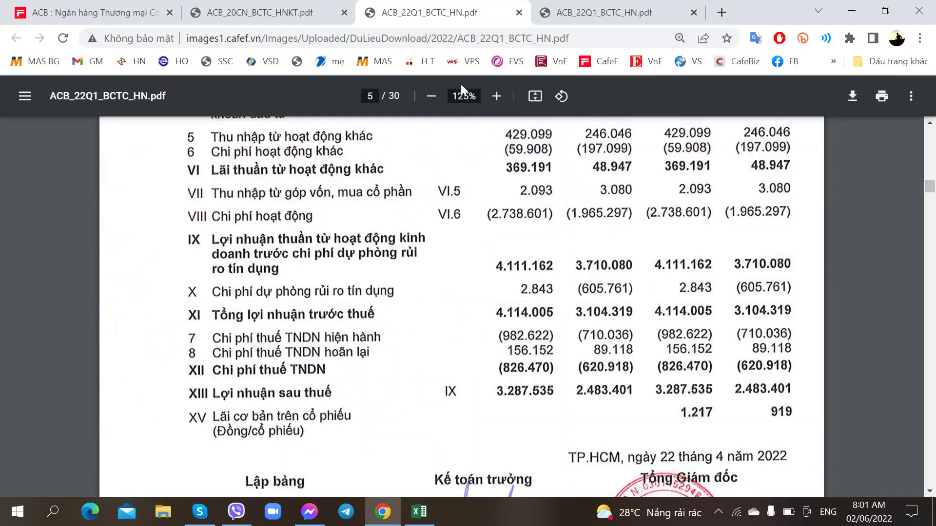
pyautogui.hotkey('alt', 'Tab')
pyautogui.click(281, 380)
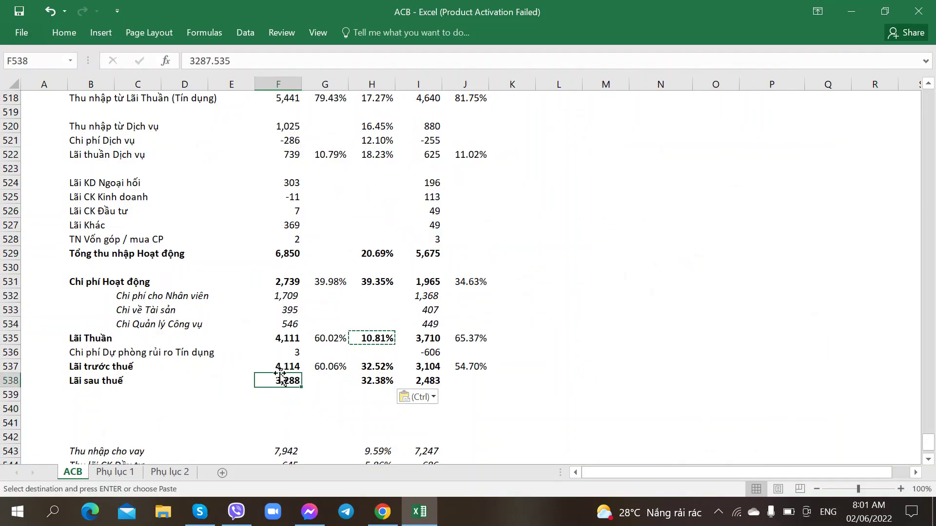
pyautogui.press('Up')
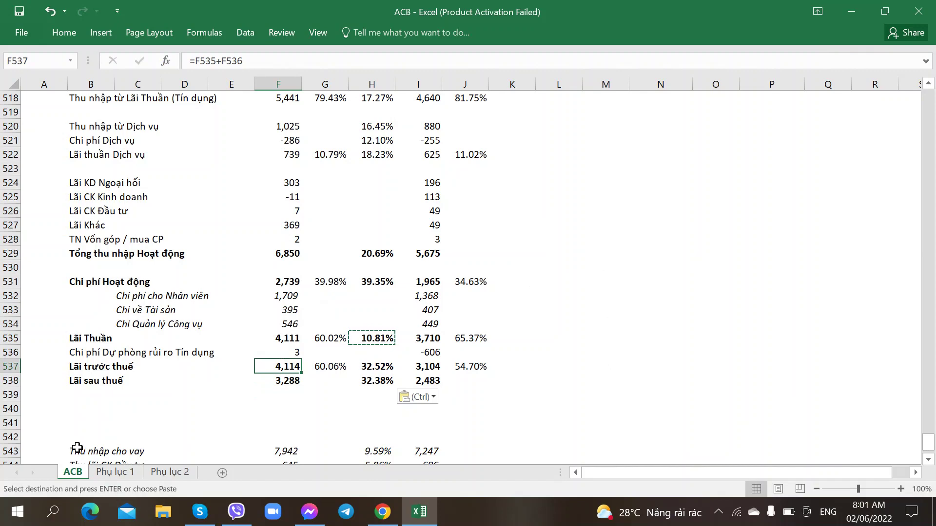
pyautogui.click(202, 384)
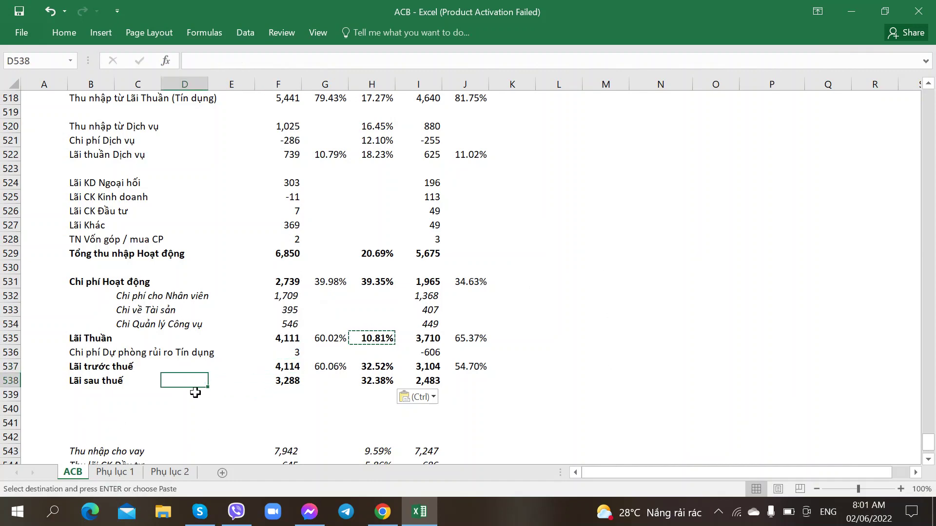
# Examine the report's notes on guarantee commitments, related-party transactions, and geographic concentration of assets and liabilities in the second ACB_22Q1_BCTC_HN.pdf document
pyautogui.hotkey('alt', 'Tab')
pyautogui.click(590, 10)
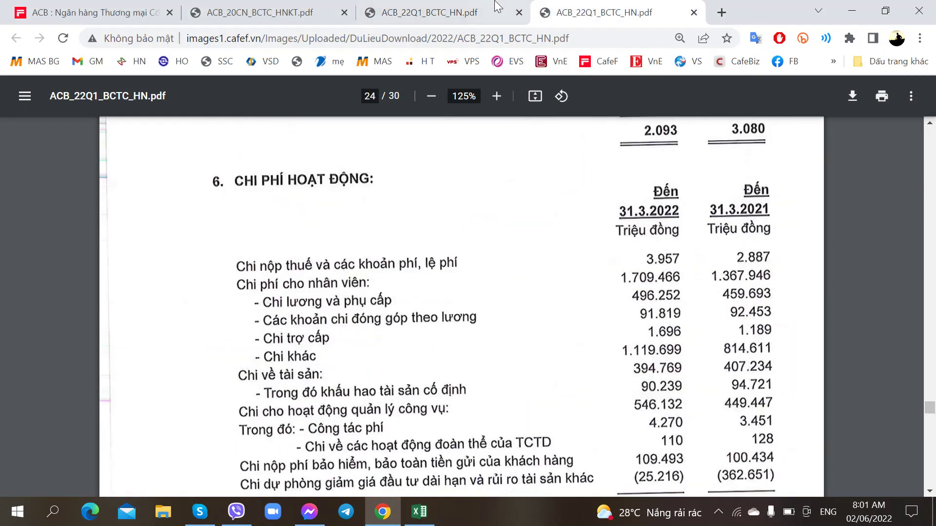
pyautogui.scroll(-10, 554, 261)
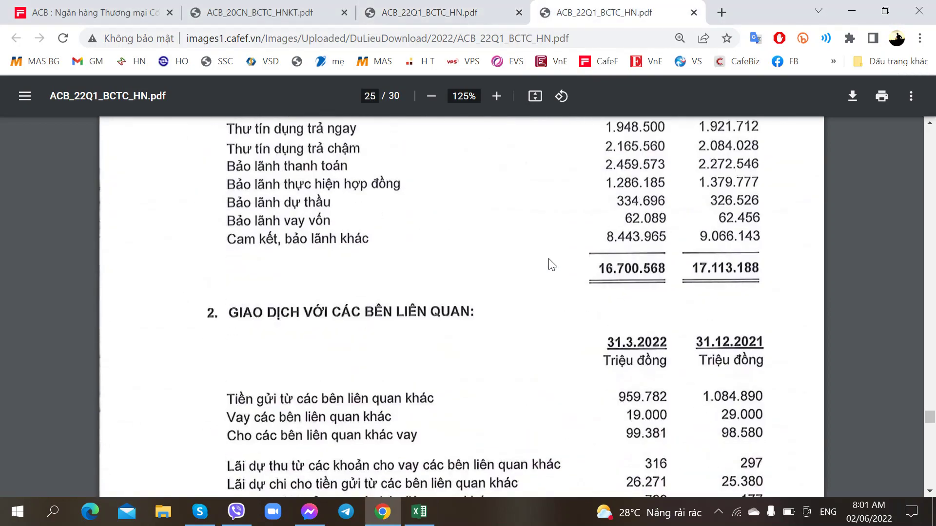
pyautogui.scroll(6, 553, 263)
pyautogui.scroll(-11, 552, 263)
pyautogui.scroll(4, 553, 264)
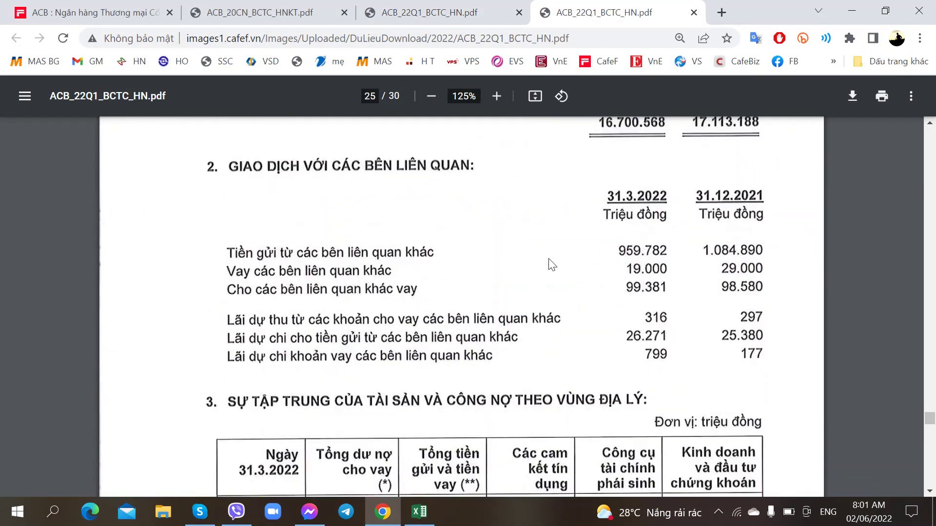
pyautogui.scroll(-5, 550, 268)
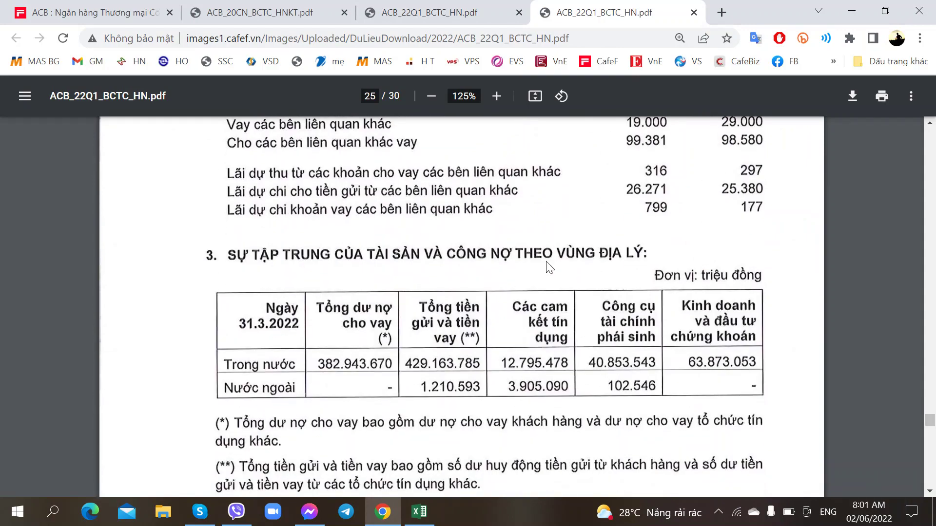
pyautogui.scroll(5, 550, 267)
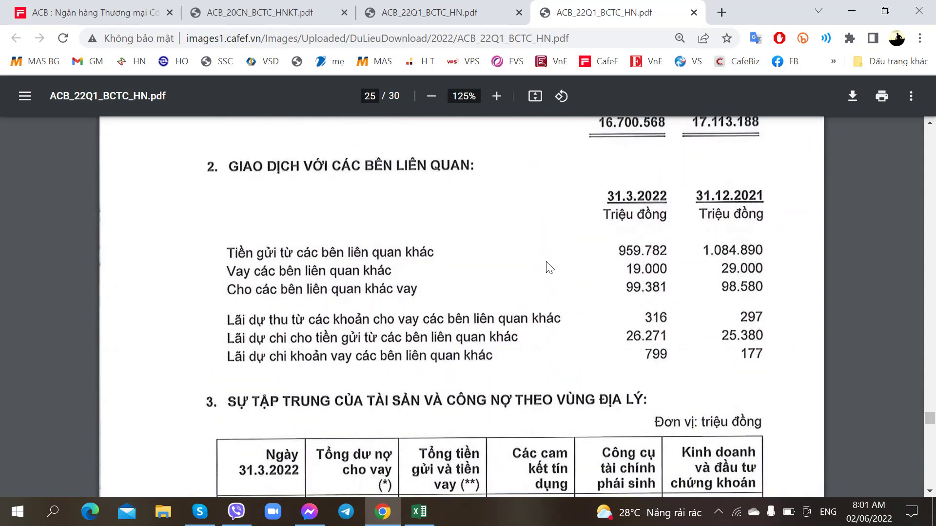
pyautogui.scroll(5, 550, 268)
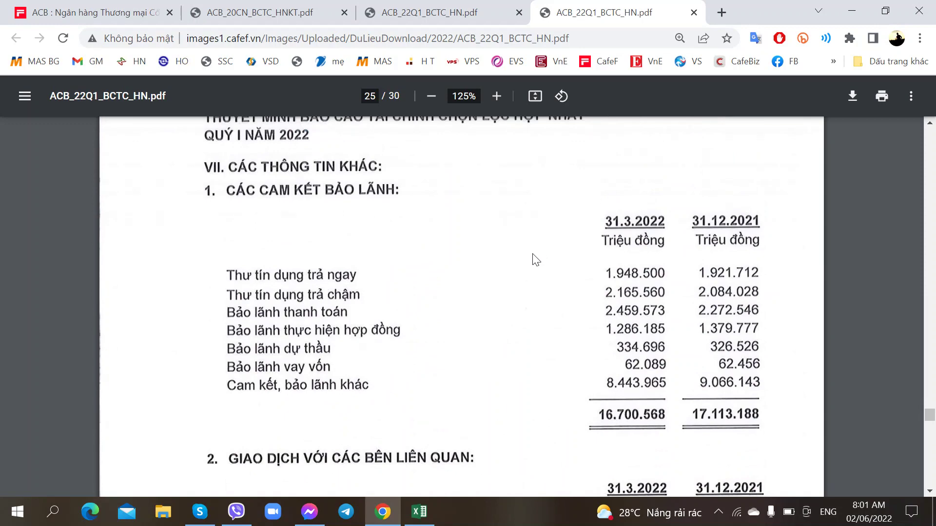
pyautogui.scroll(-5, 536, 260)
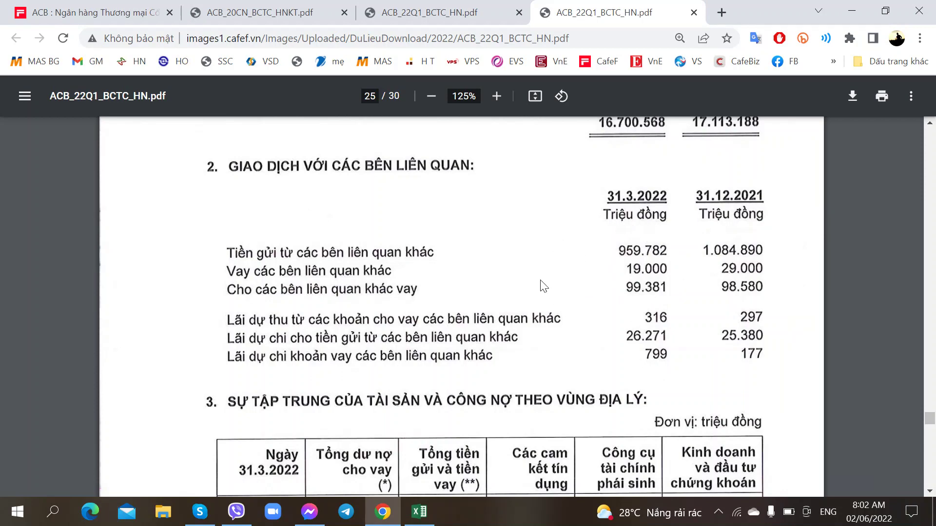
pyautogui.scroll(-3, 507, 312)
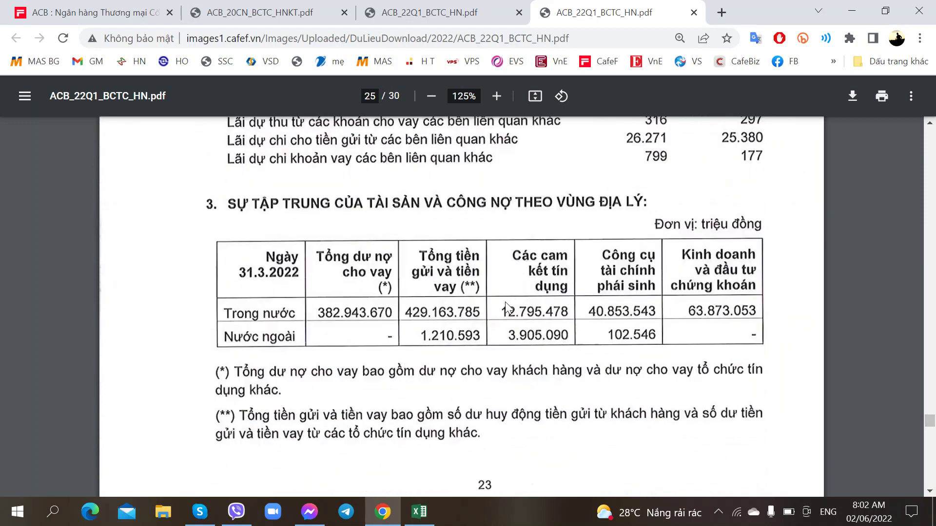
pyautogui.scroll(-1, 505, 302)
pyautogui.scroll(1, 369, 355)
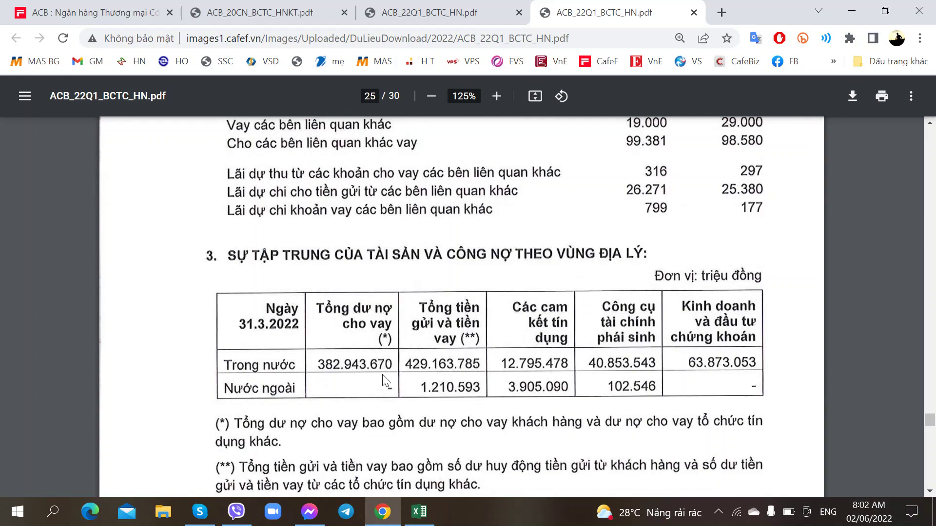
# Skim the report's financial risk management section and the maturity table on the pages after the geographic concentration note
pyautogui.scroll(-15, 366, 371)
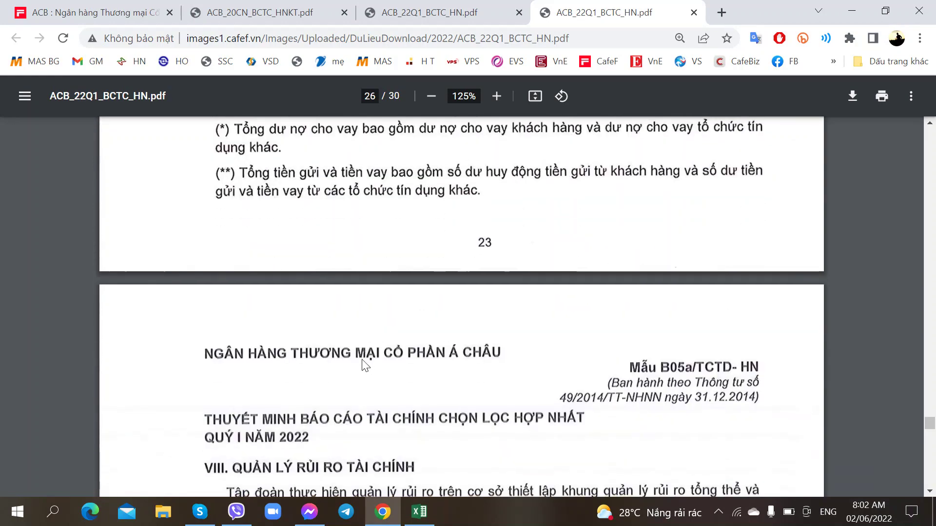
pyautogui.scroll(-15, 361, 361)
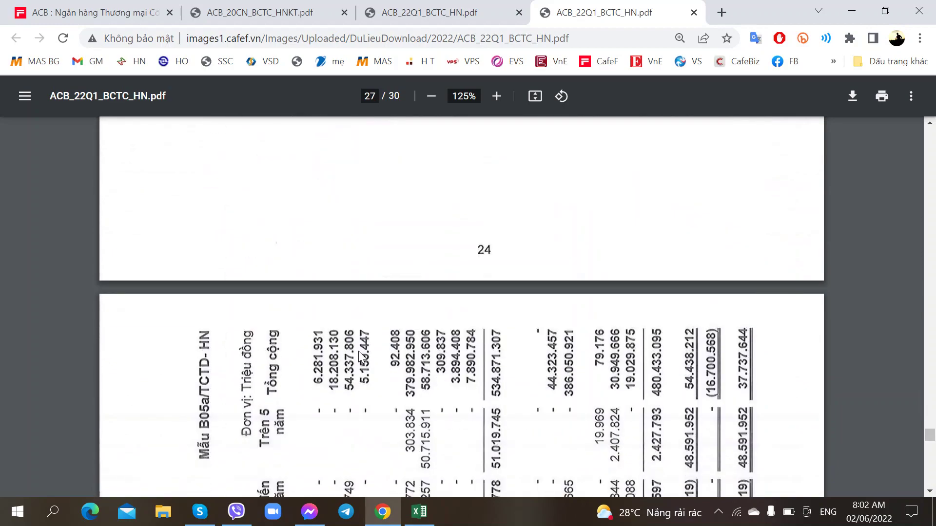
pyautogui.scroll(8, 354, 343)
pyautogui.scroll(20, 353, 344)
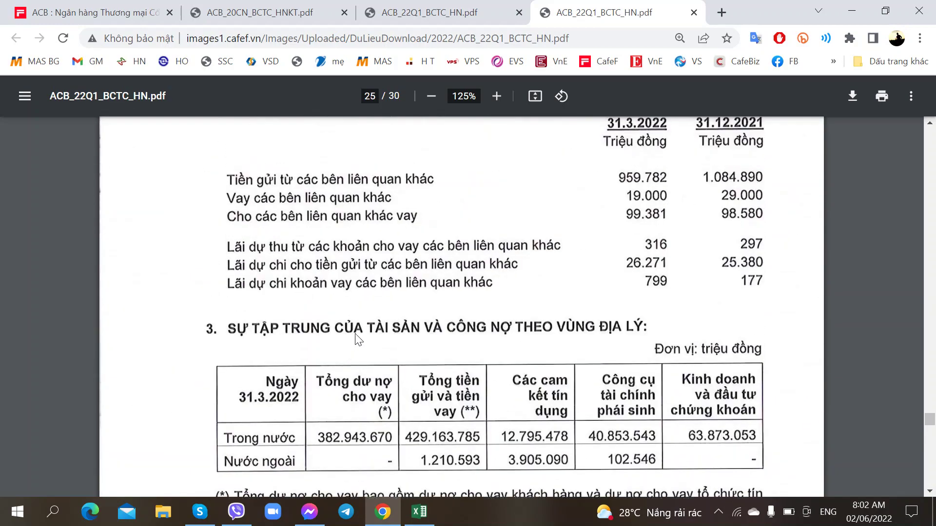
pyautogui.hotkey('ctrl', 'shift', 'Tab')
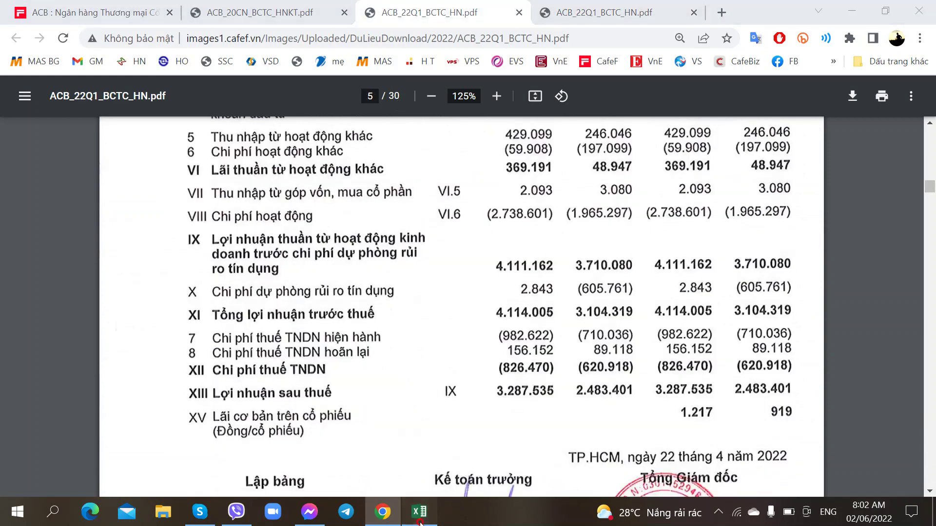
# Switch to the ACB workbook in Excel and delete blank rows 540 and 541 below Lãi sau thuế
pyautogui.click(419, 512)
pyautogui.scroll(-4, 232, 346)
pyautogui.scroll(2, 195, 337)
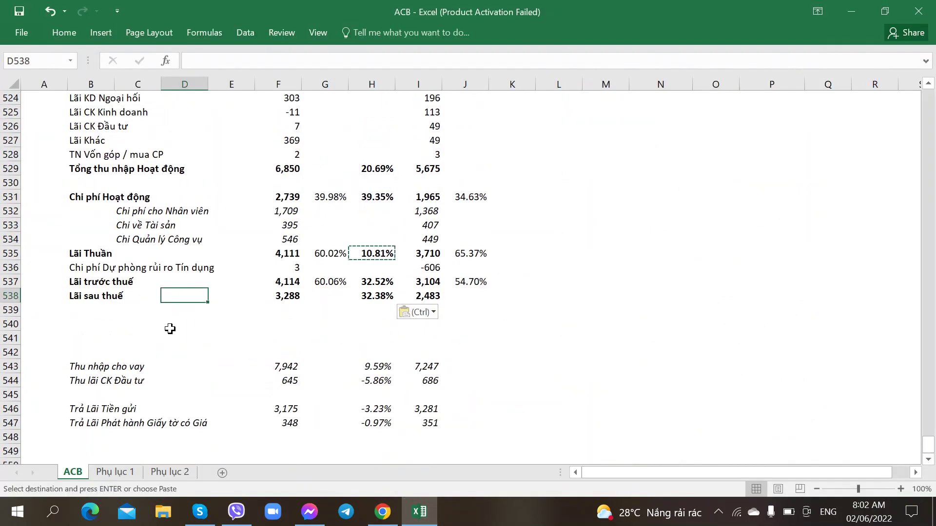
pyautogui.click(158, 324)
pyautogui.scroll(2, 185, 332)
pyautogui.scroll(-3, 202, 345)
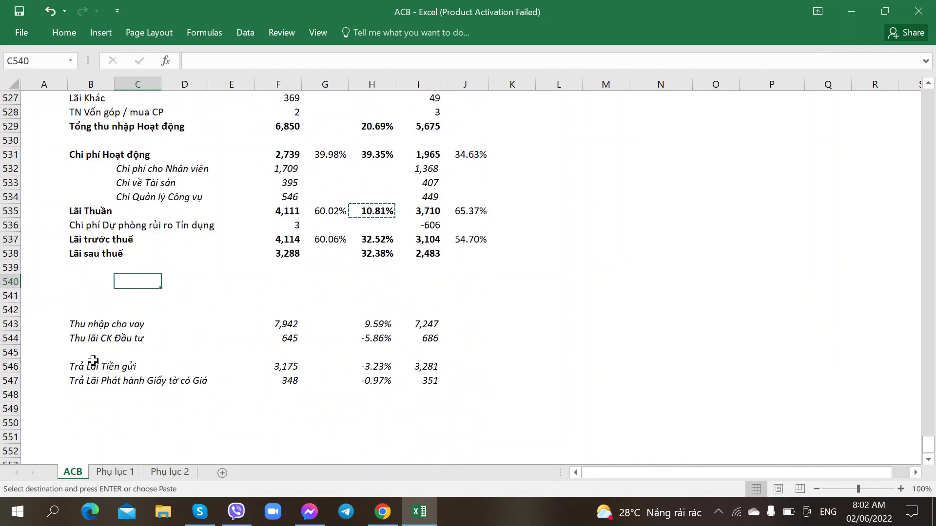
pyautogui.click(14, 283)
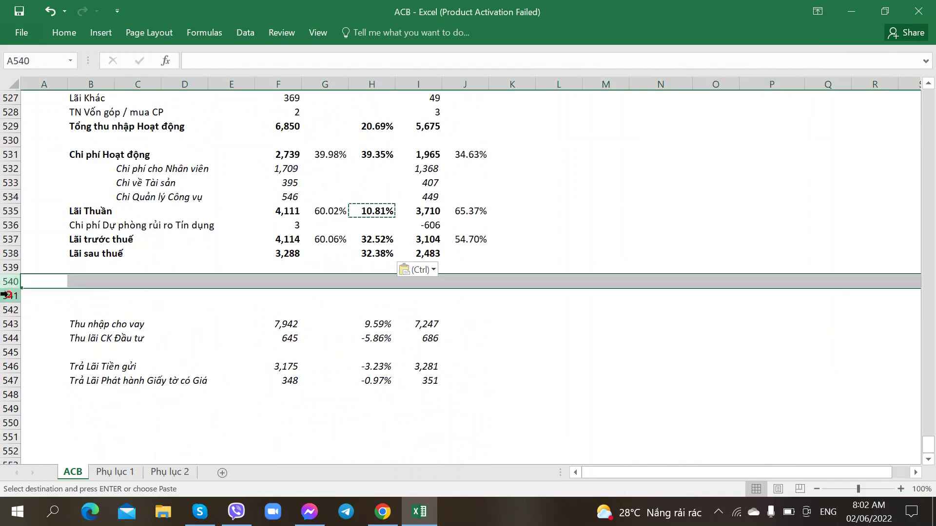
pyautogui.keyDown('shift'); pyautogui.click(20, 299); pyautogui.keyUp('shift')
pyautogui.rightClick(14, 297)
pyautogui.click(43, 196)
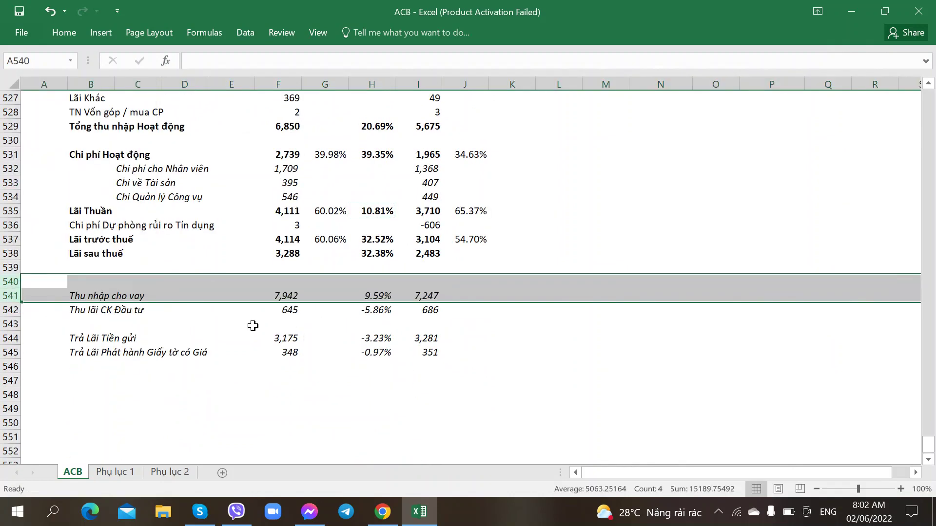
# Delete the surplus blank row 540 above the Thu nhập cho vay row
pyautogui.click(243, 324)
pyautogui.click(4, 282)
pyautogui.rightClick(4, 282)
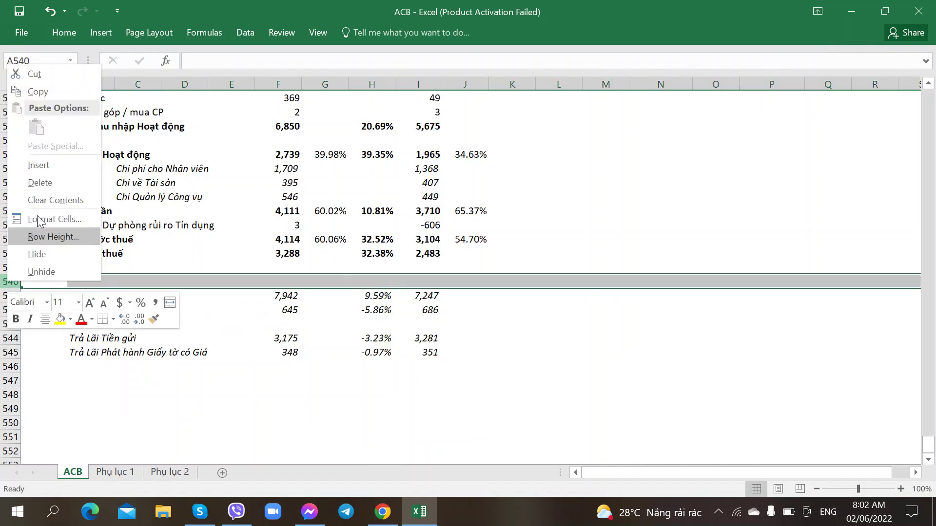
pyautogui.click(34, 183)
# Review the Q1-2022 and Q1-2021 income table and check the Chi phí Dự phòng rủi ro Tín dụng value in F536
pyautogui.click(263, 254)
pyautogui.scroll(1, 410, 245)
pyautogui.scroll(1, 409, 245)
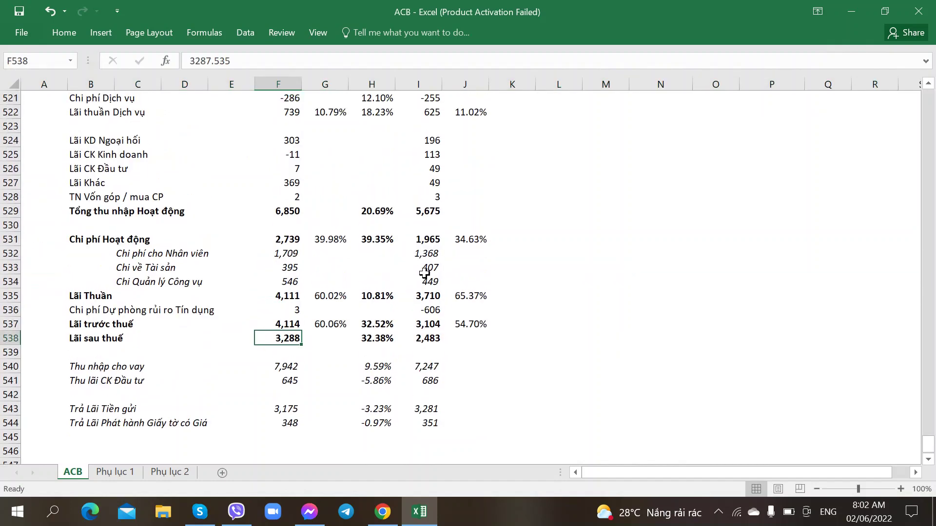
pyautogui.scroll(2, 451, 276)
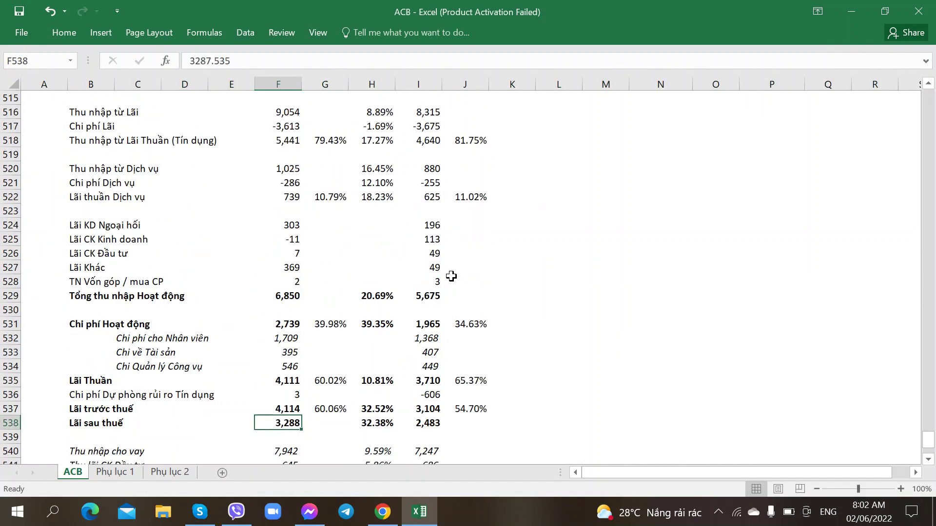
pyautogui.scroll(2, 451, 276)
pyautogui.scroll(-4, 445, 274)
pyautogui.click(290, 306)
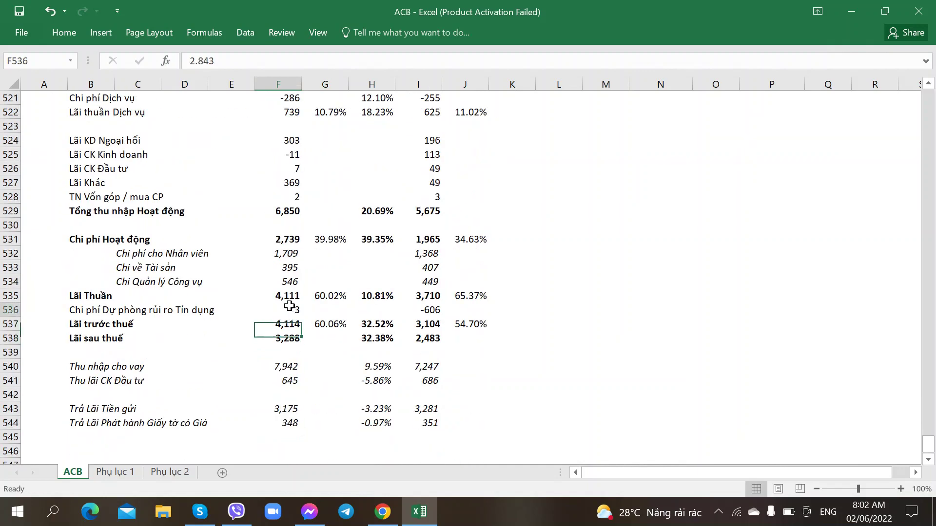
# Look across the profit and ratio columns of the Phụ lục 1 sheet and check ACB's Q1.22 Chi phí D/Phòng in AT26
pyautogui.click(117, 473)
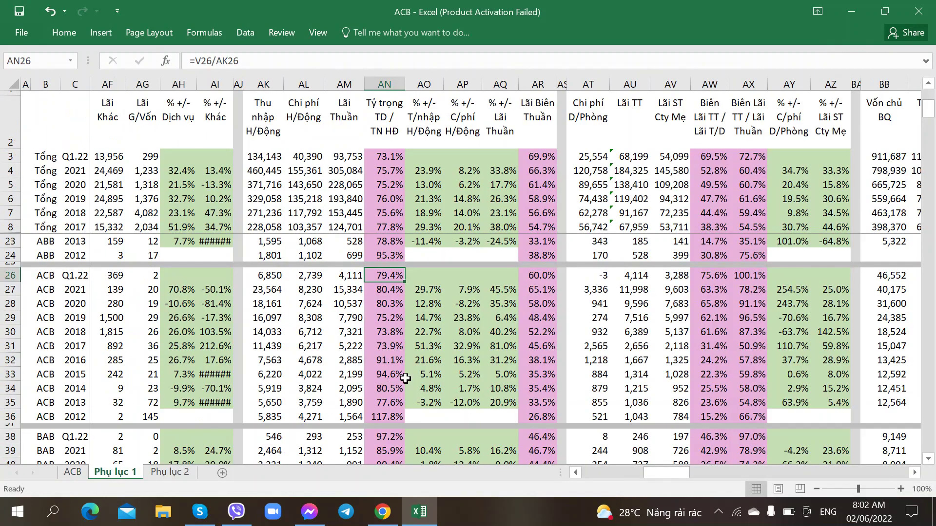
pyautogui.click(624, 329)
pyautogui.press('Right')
pyautogui.press('Right')
pyautogui.press('Right')
pyautogui.press('Right')
pyautogui.press('Right')
pyautogui.press('Right')
pyautogui.press('Right')
pyautogui.press('Right')
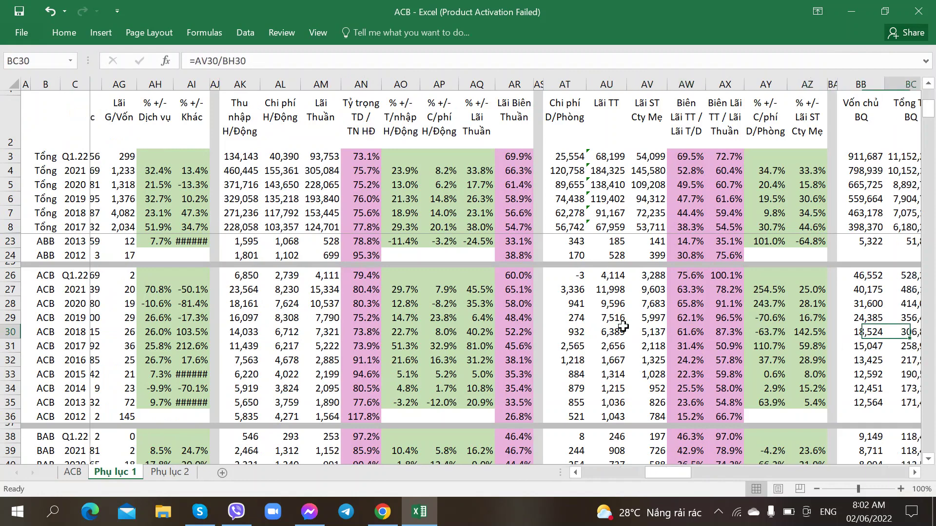
pyautogui.press('Right')
pyautogui.press('Right')
pyautogui.press('Right')
pyautogui.press('Right')
pyautogui.press('Right')
pyautogui.press('Left')
pyautogui.press('Left')
pyautogui.press('Left')
pyautogui.press('Left')
pyautogui.press('Left')
pyautogui.press('Left')
pyautogui.press('Left')
pyautogui.press('Left')
pyautogui.press('Left')
pyautogui.press('Left')
pyautogui.press('Left')
pyautogui.press('Left')
pyautogui.press('Left')
pyautogui.press('Left')
pyautogui.press('Left')
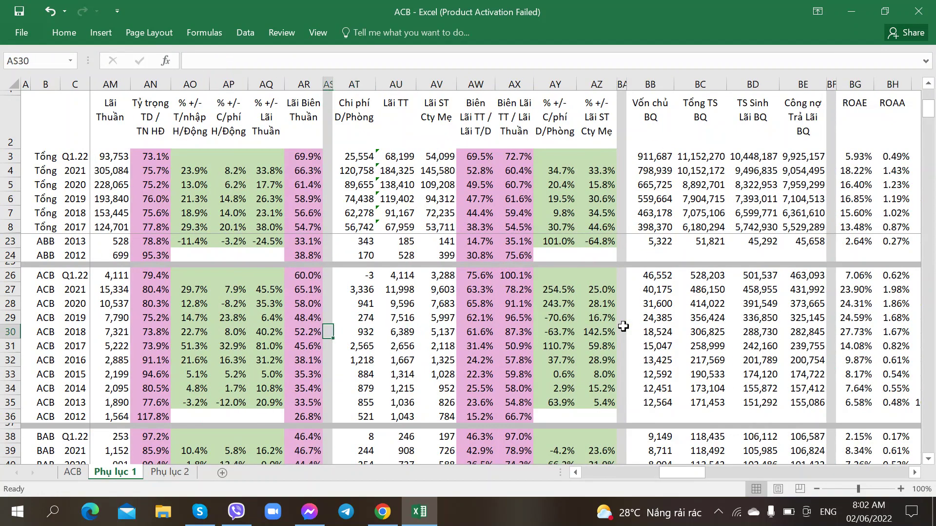
pyautogui.scroll(1, 492, 315)
pyautogui.click(358, 323)
pyautogui.scroll(2, 358, 329)
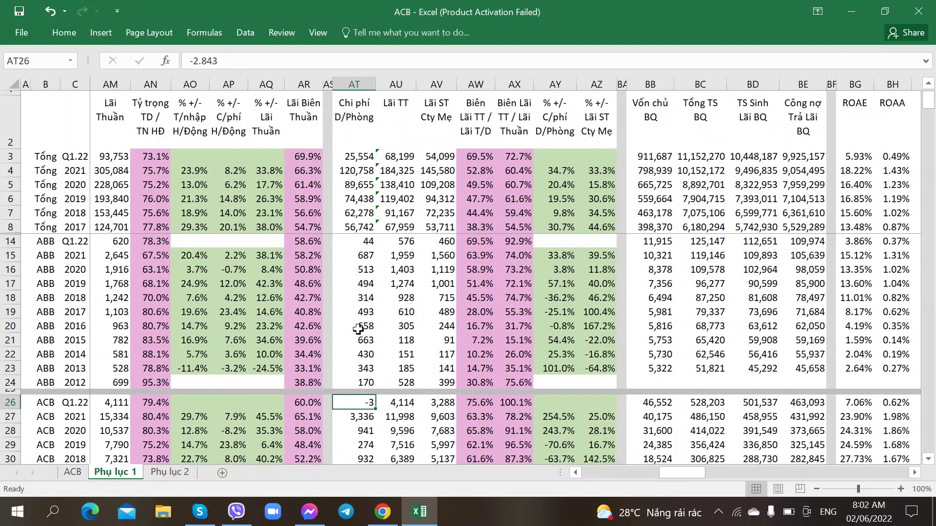
# Compare ACB's provision expense with the Q1.22 Chi phí D/Phòng values of BAB in AT38 and BID in AT50
pyautogui.scroll(-5, 352, 293)
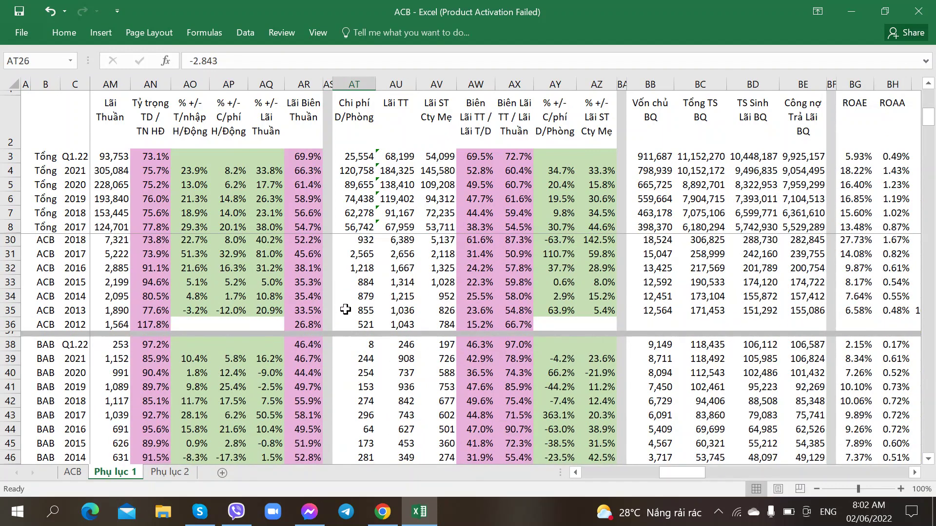
pyautogui.scroll(-1, 346, 310)
pyautogui.click(365, 318)
pyautogui.scroll(-4, 319, 348)
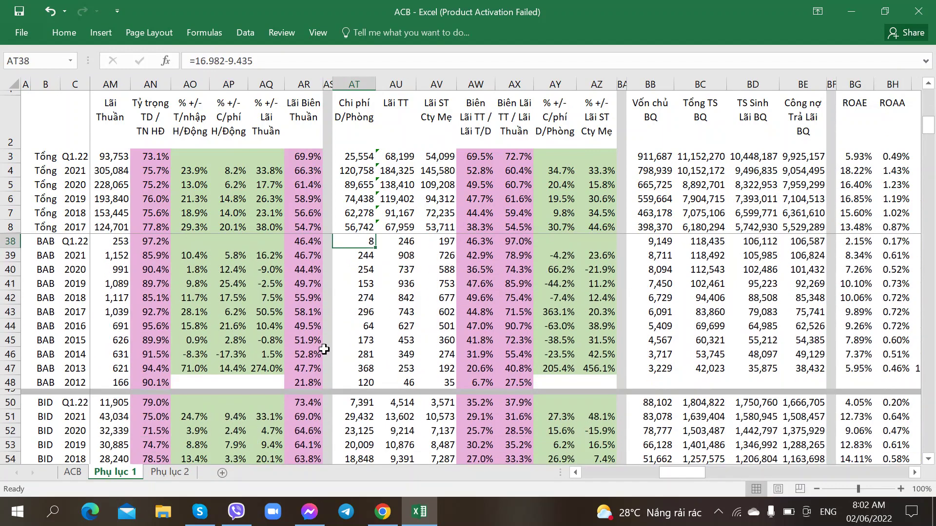
pyautogui.click(360, 322)
pyautogui.scroll(8, 339, 336)
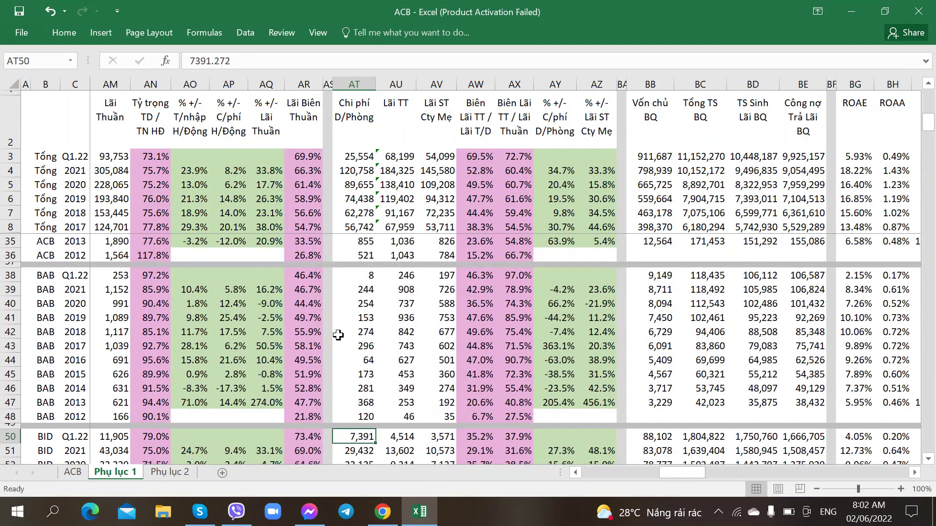
pyautogui.scroll(2, 339, 335)
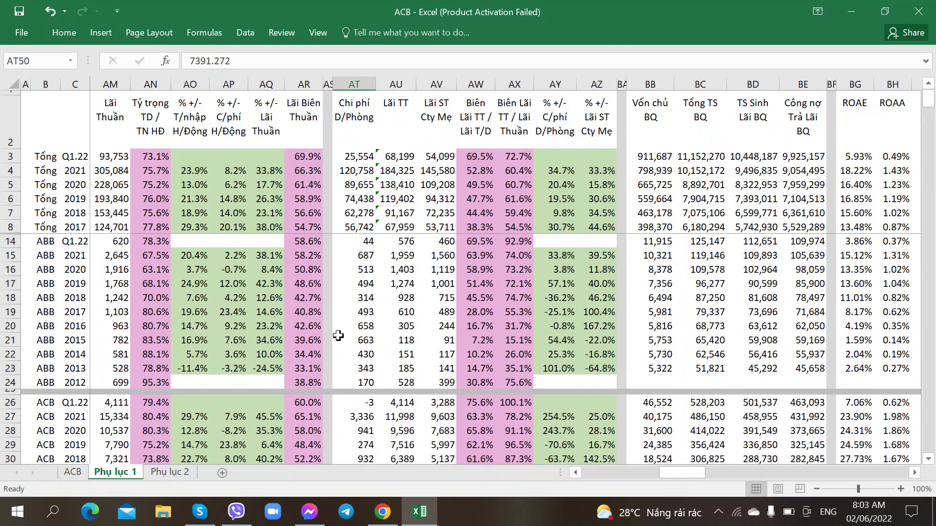
# Examine the Chi phí D/Phòng column bank by bank from ABB through BAB, BID, BVB and CTG to EIB
pyautogui.click(377, 243)
pyautogui.click(369, 244)
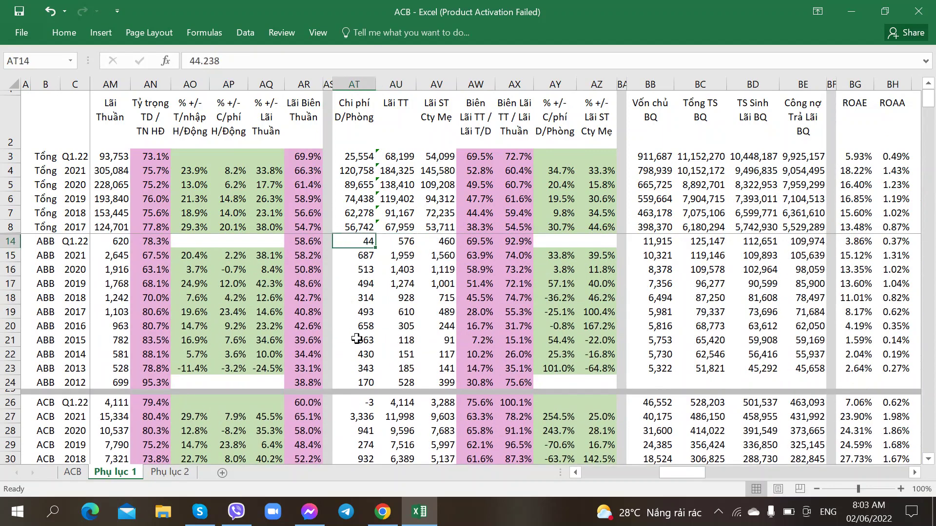
pyautogui.scroll(-5, 361, 293)
pyautogui.click(352, 358)
pyautogui.scroll(-7, 352, 360)
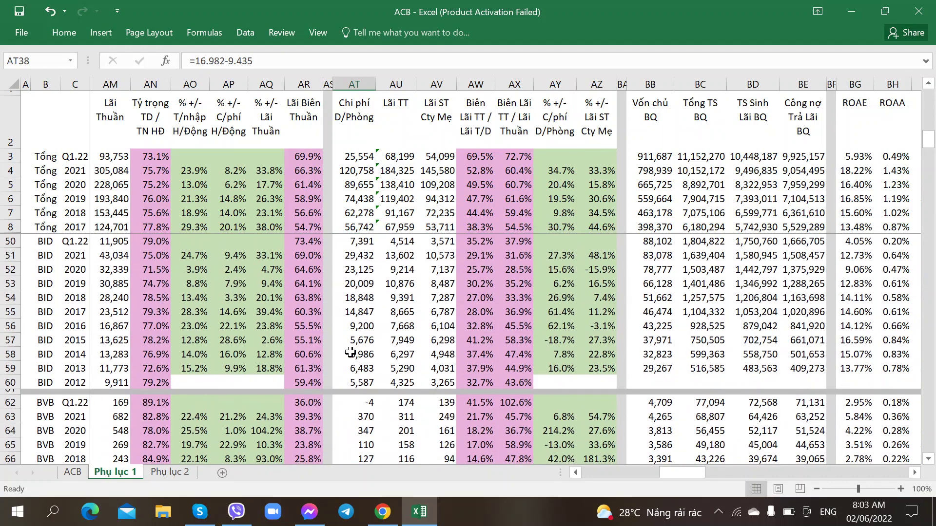
pyautogui.scroll(-6, 350, 352)
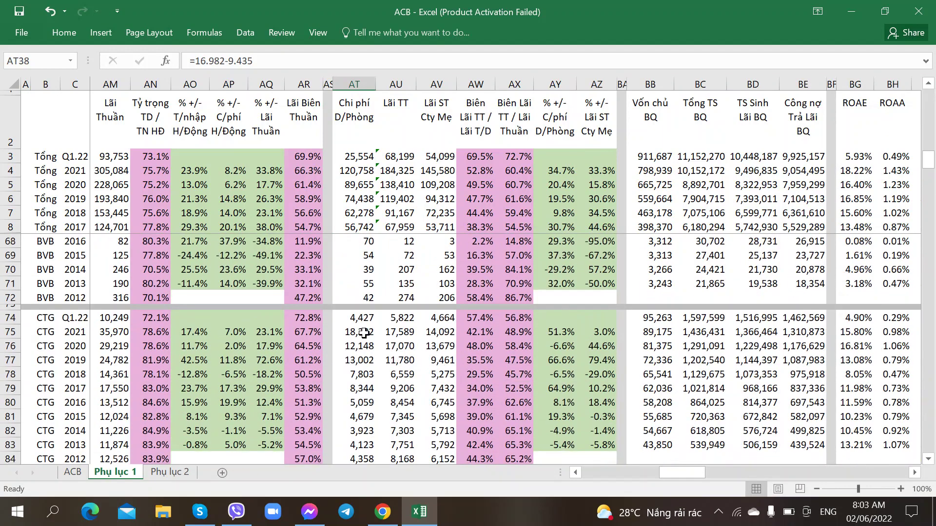
pyautogui.click(361, 332)
pyautogui.scroll(-4, 359, 338)
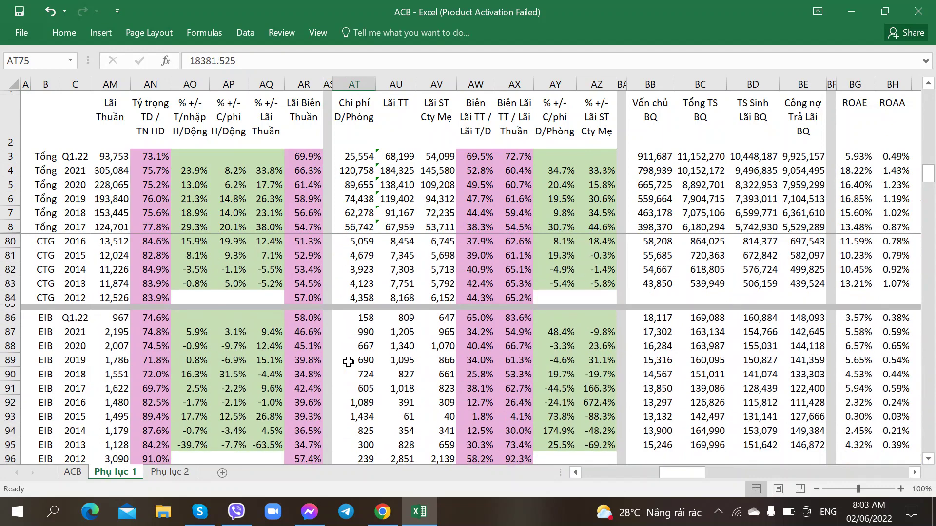
pyautogui.scroll(-2, 348, 362)
pyautogui.scroll(1, 348, 362)
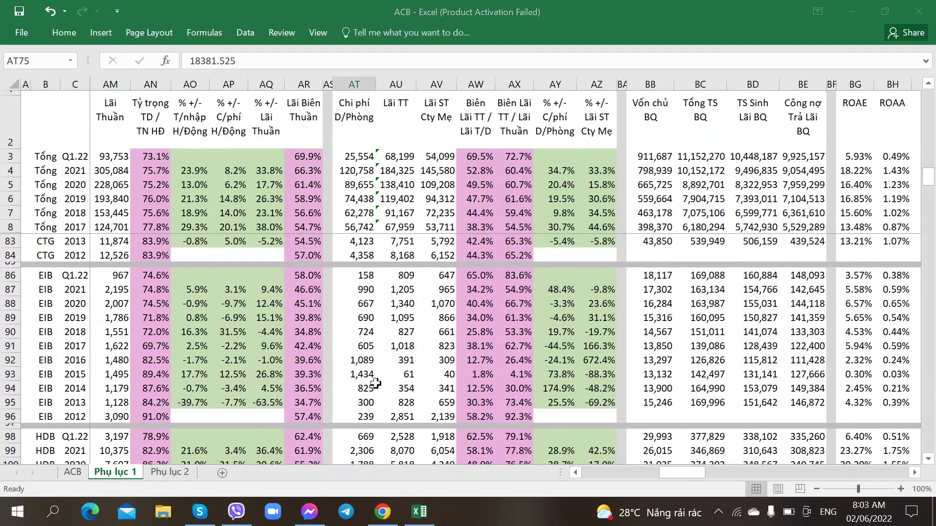
# Examine the provision expenses of HDB, KLB, LPB and MBB in column AT, including MBB's Q1.22 value in AT134
pyautogui.scroll(-5, 376, 379)
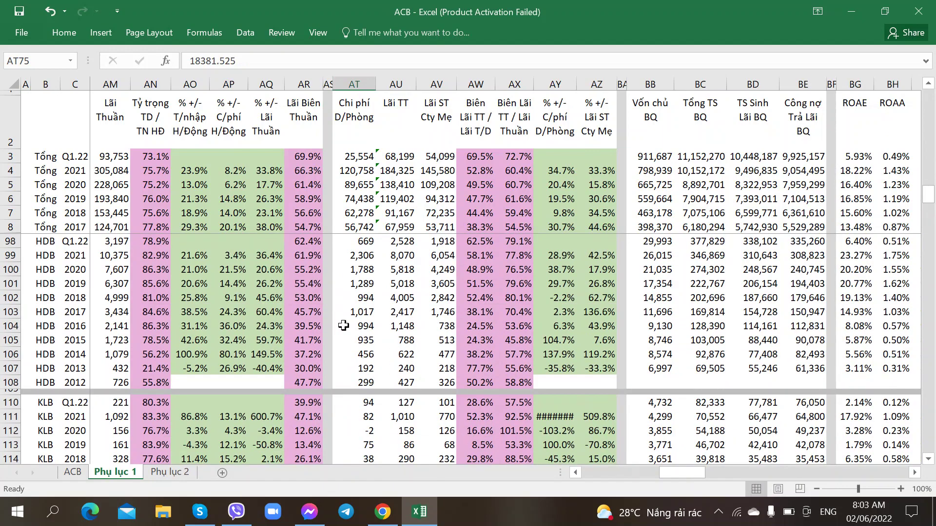
pyautogui.click(345, 242)
pyautogui.scroll(-4, 327, 312)
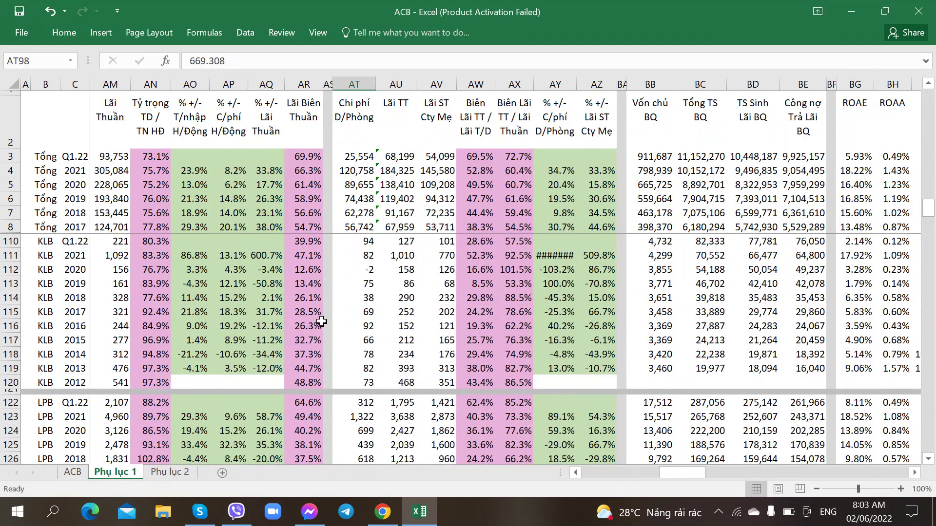
pyautogui.scroll(1, 354, 402)
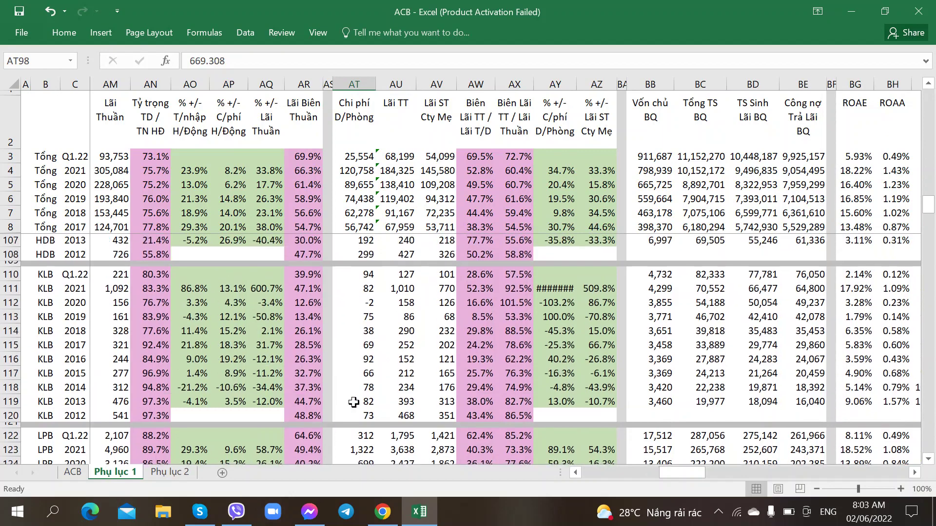
pyautogui.scroll(-4, 354, 402)
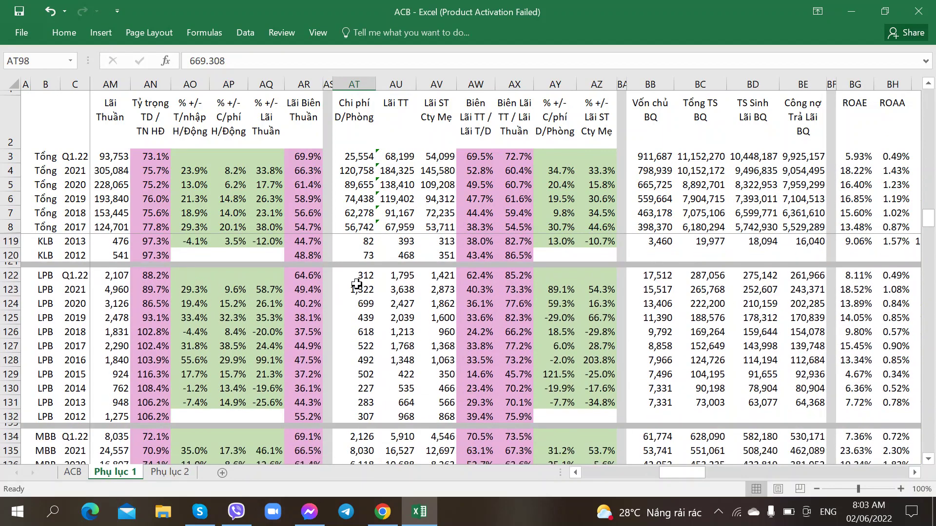
pyautogui.click(357, 287)
pyautogui.scroll(-5, 343, 333)
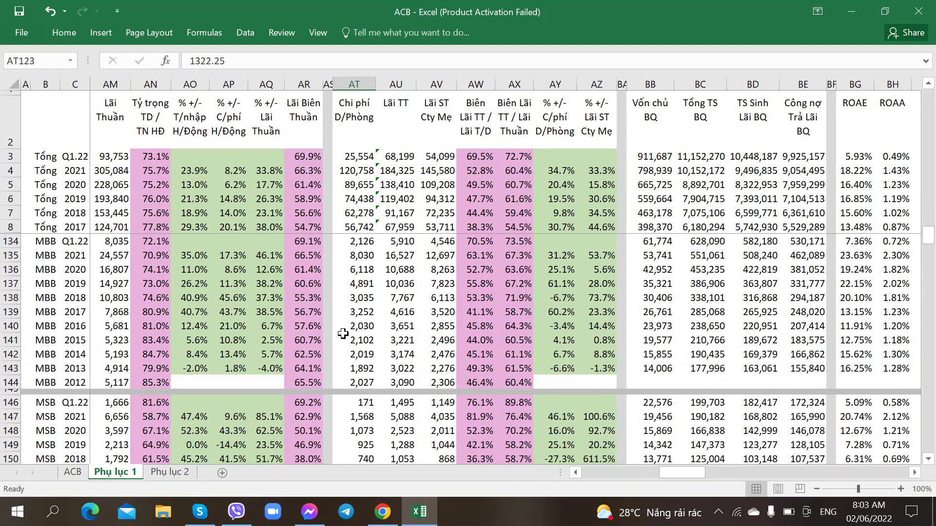
pyautogui.scroll(-3, 342, 333)
pyautogui.scroll(4, 348, 303)
pyautogui.click(355, 274)
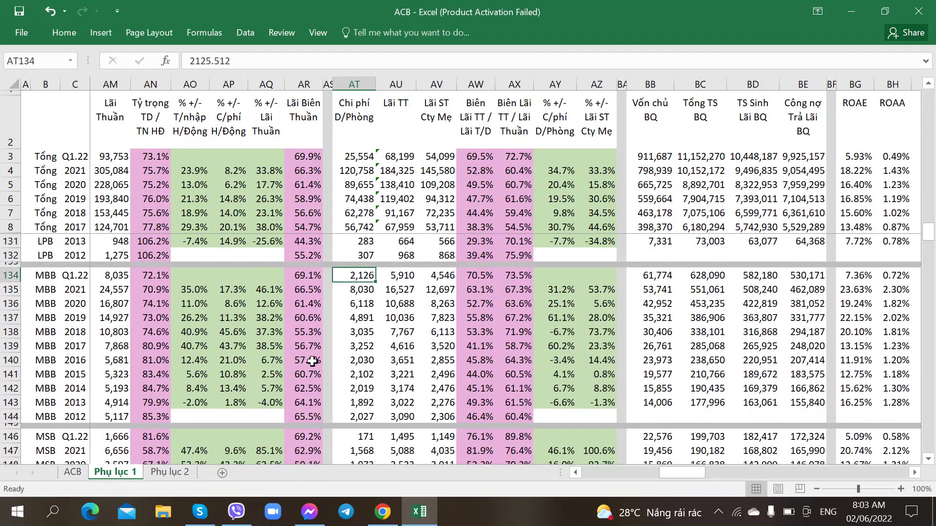
# Examine the provision expenses of MSB, NAB, NVB and OCB in column AT, including OCB's Q1.22 value in AT182
pyautogui.scroll(-5, 307, 362)
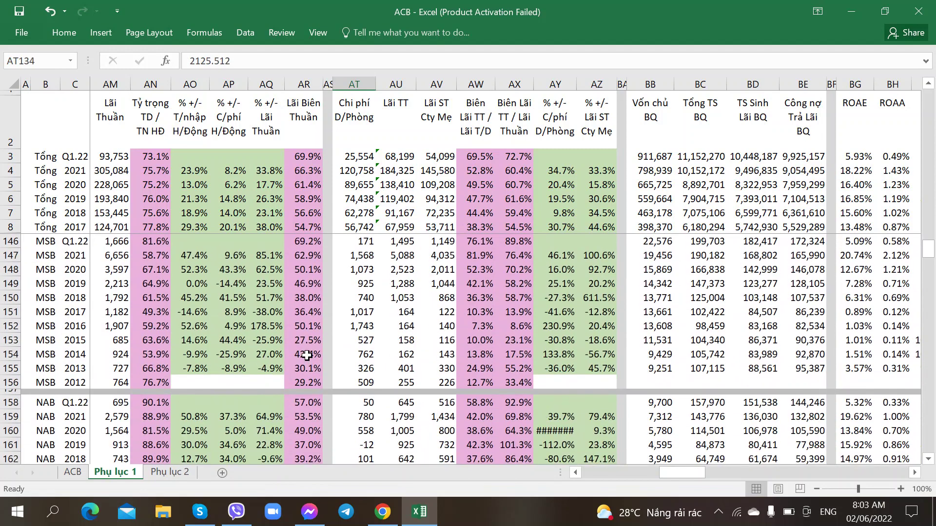
pyautogui.scroll(-3, 307, 355)
pyautogui.scroll(5, 306, 354)
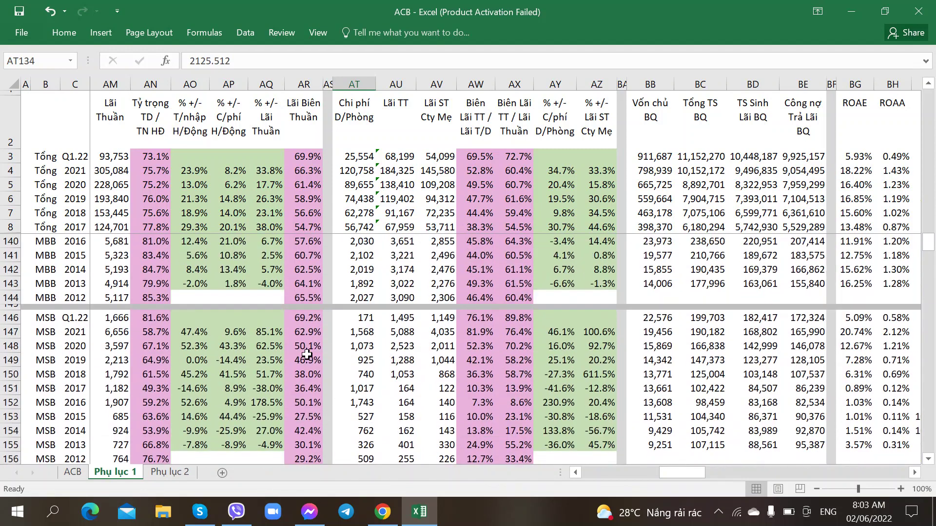
pyautogui.scroll(-7, 307, 355)
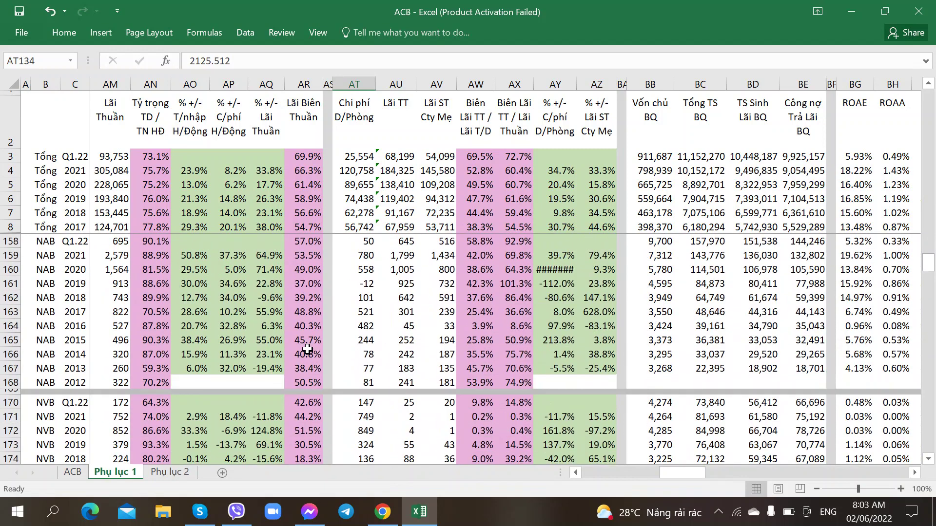
pyautogui.scroll(-3, 307, 349)
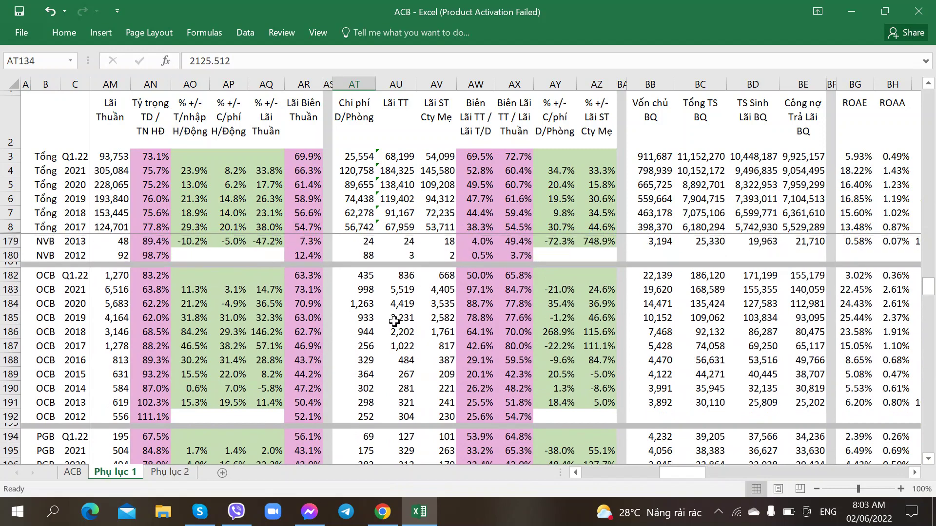
pyautogui.click(354, 275)
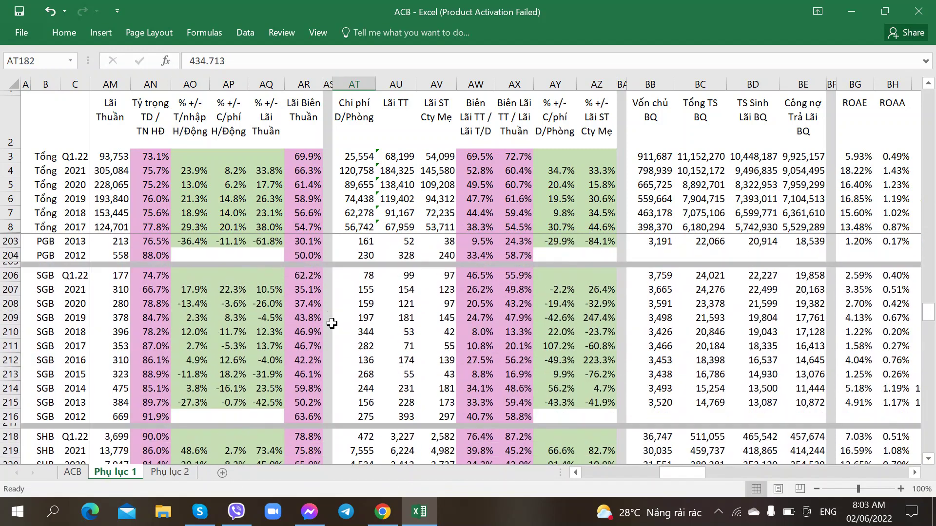
# Examine the Chi phí D/Phòng values of PGB, SGB and SHB, checking SHB's Q1.22 figure in AT218
pyautogui.scroll(-4, 332, 324)
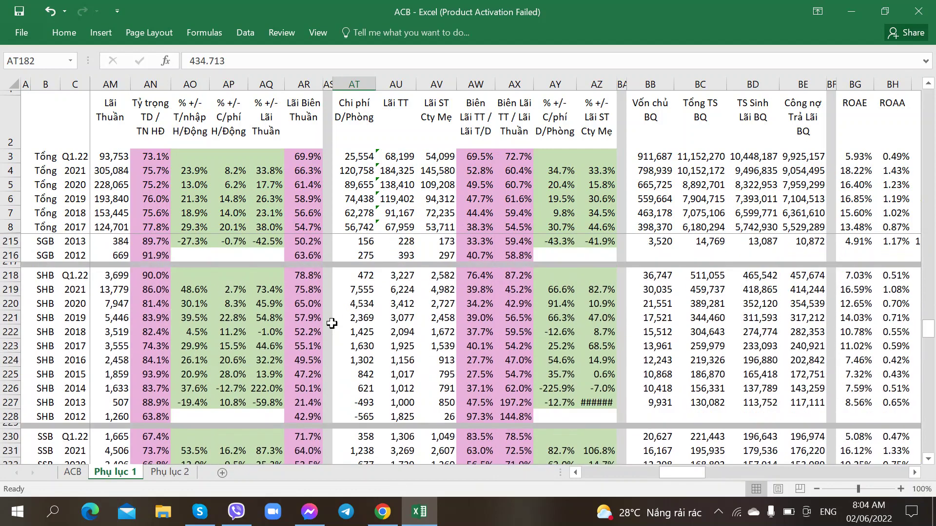
pyautogui.click(370, 276)
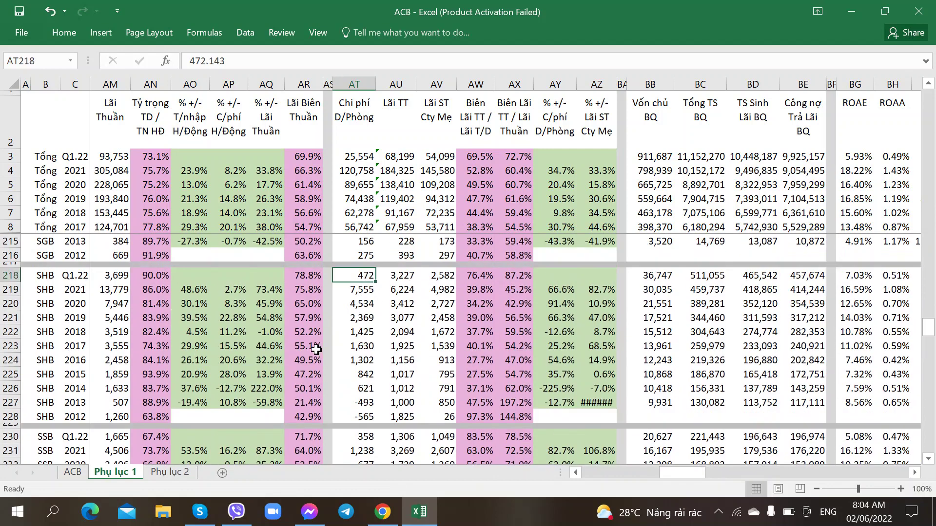
pyautogui.scroll(-2, 315, 349)
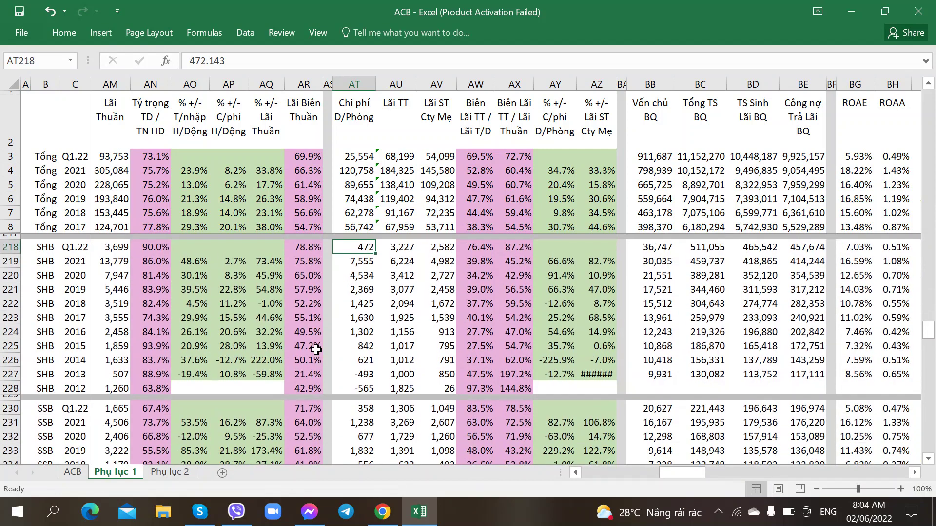
pyautogui.scroll(2, 316, 349)
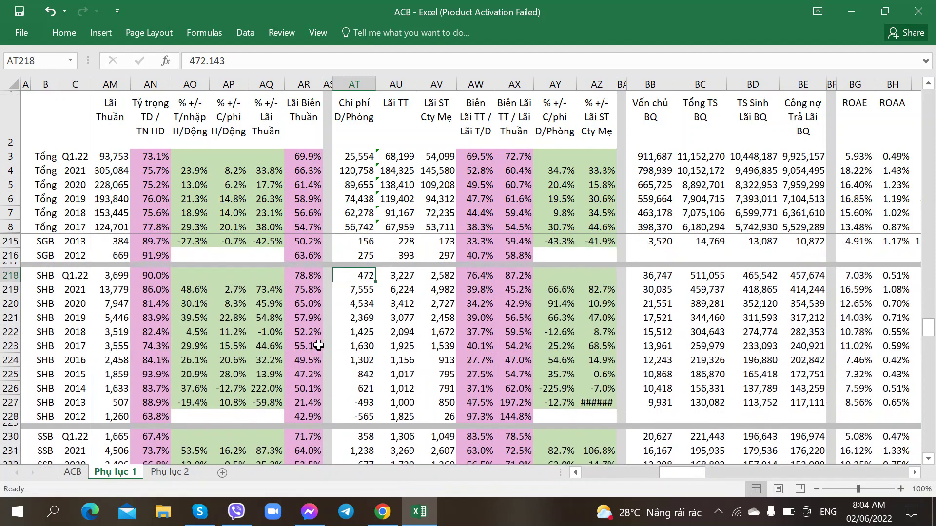
# Examine the provision expenses of SSB, STB and TCB, checking TCB's Q1.22 figure in AT254
pyautogui.scroll(-5, 319, 346)
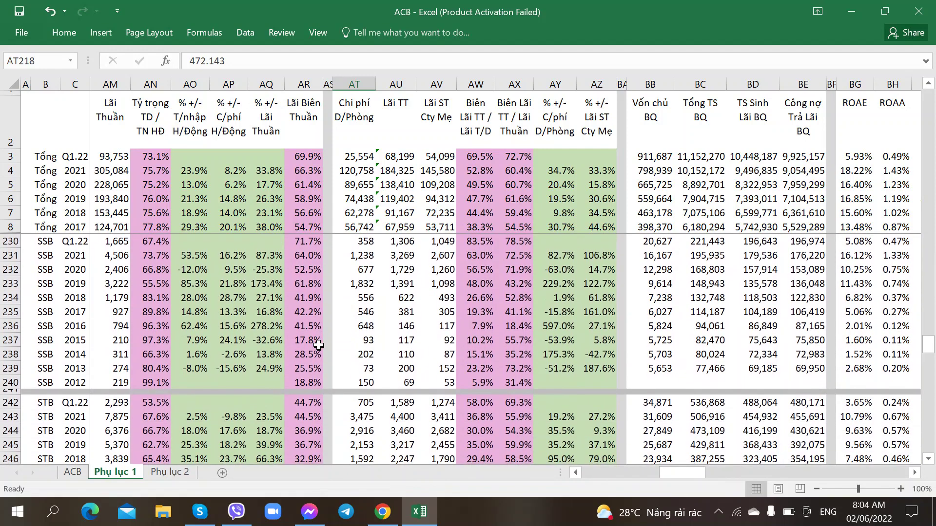
pyautogui.scroll(-5, 318, 346)
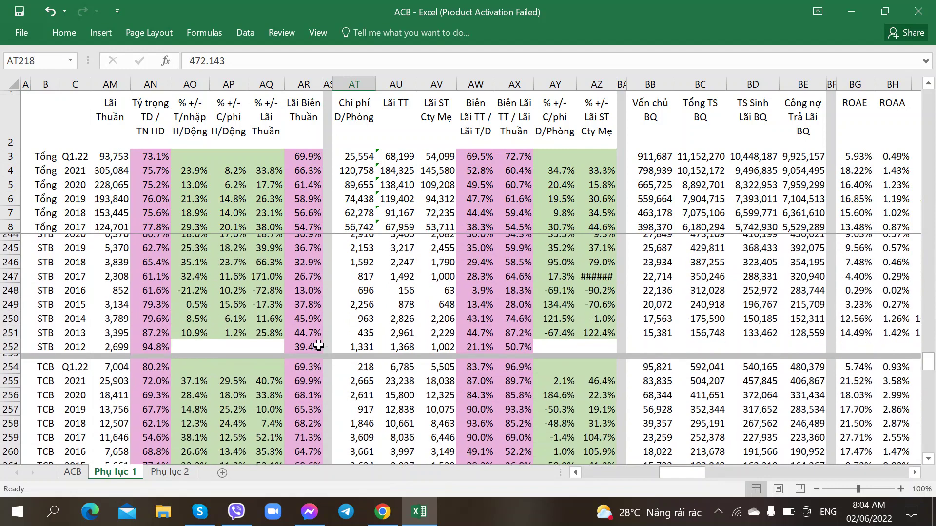
pyautogui.scroll(-3, 318, 345)
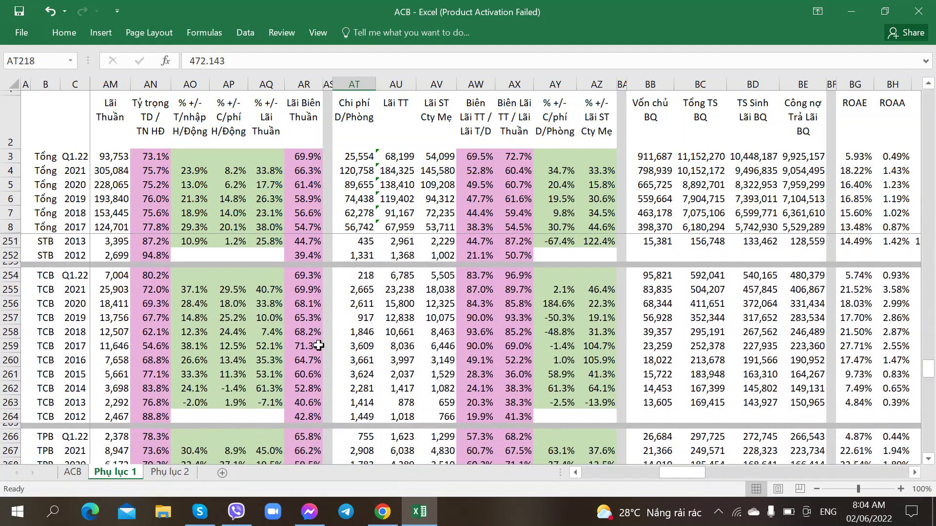
pyautogui.click(365, 276)
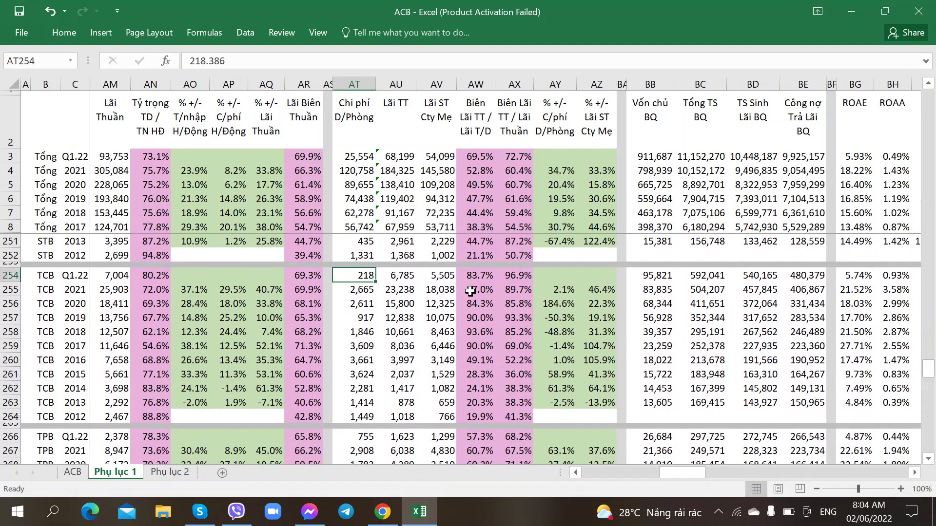
# Examine the provision expenses of TPB, VAB, VBB and VCB, checking VCB's Q1.22 value in AT298 and 2019 value in AT301
pyautogui.scroll(-7, 453, 295)
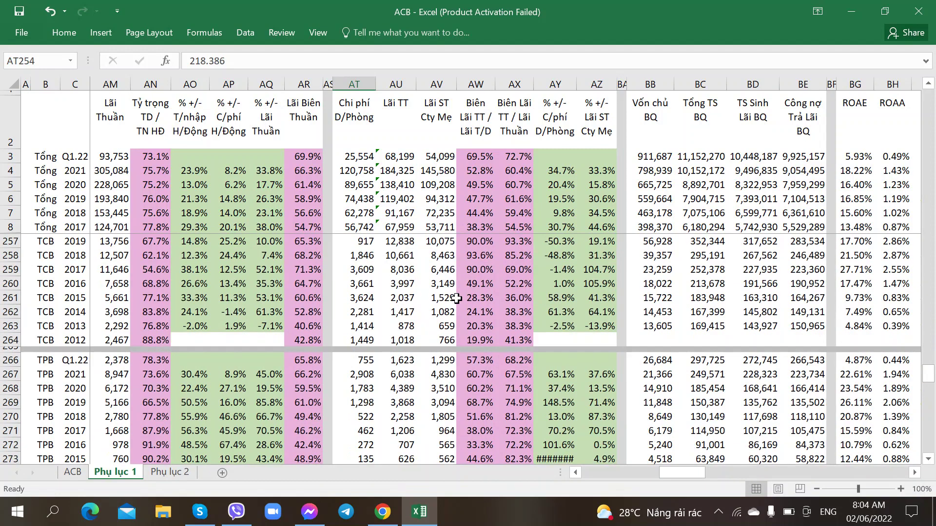
pyautogui.scroll(-5, 424, 297)
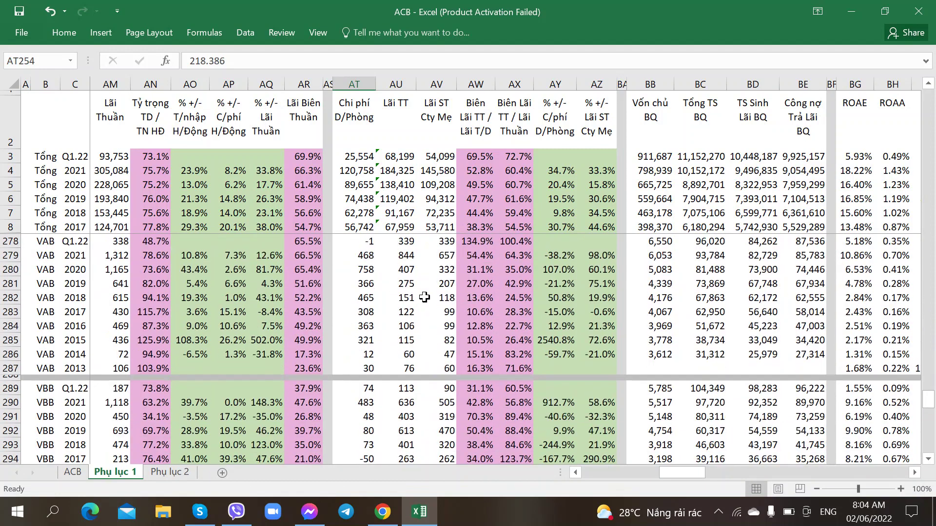
pyautogui.scroll(-2, 425, 297)
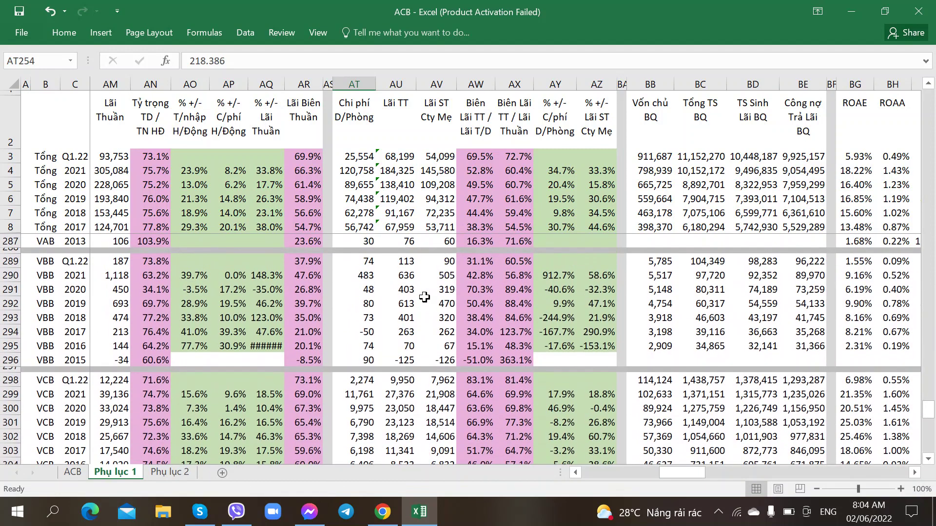
pyautogui.click(365, 305)
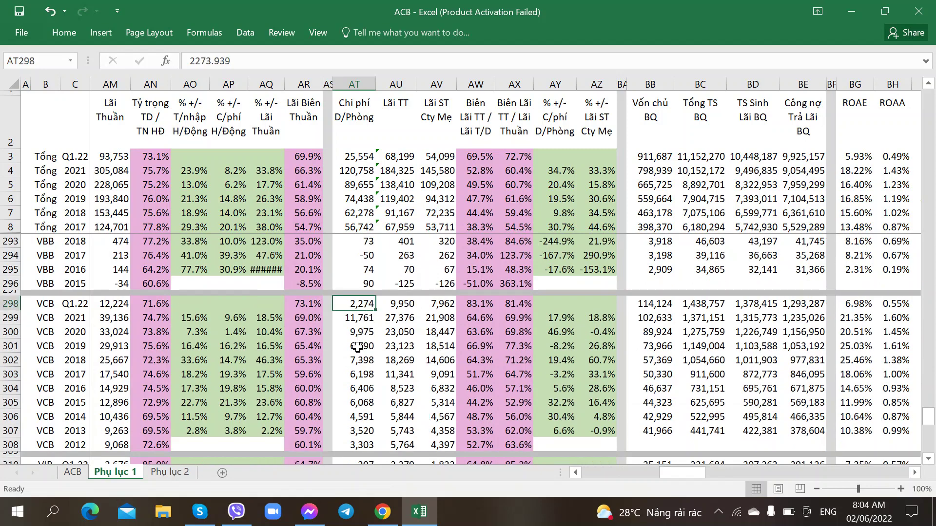
pyautogui.click(359, 348)
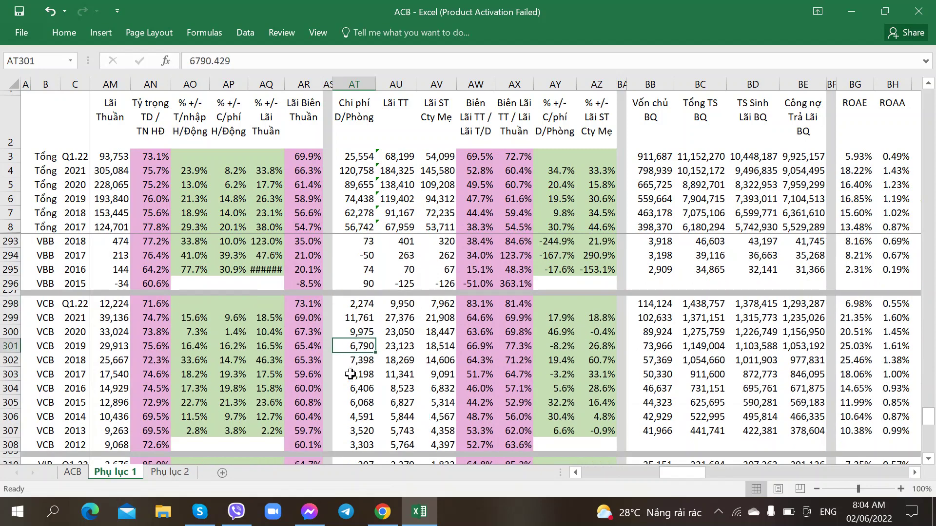
# Examine the provision expenses of the last banks, VIB and VPB, checking VPB's Q1.22 value in AT322
pyautogui.scroll(-4, 346, 352)
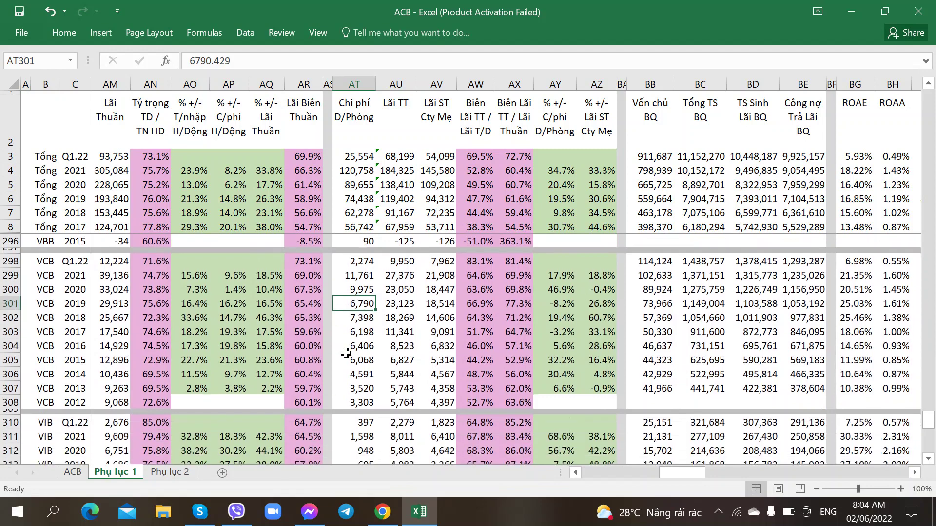
pyautogui.scroll(-5, 346, 354)
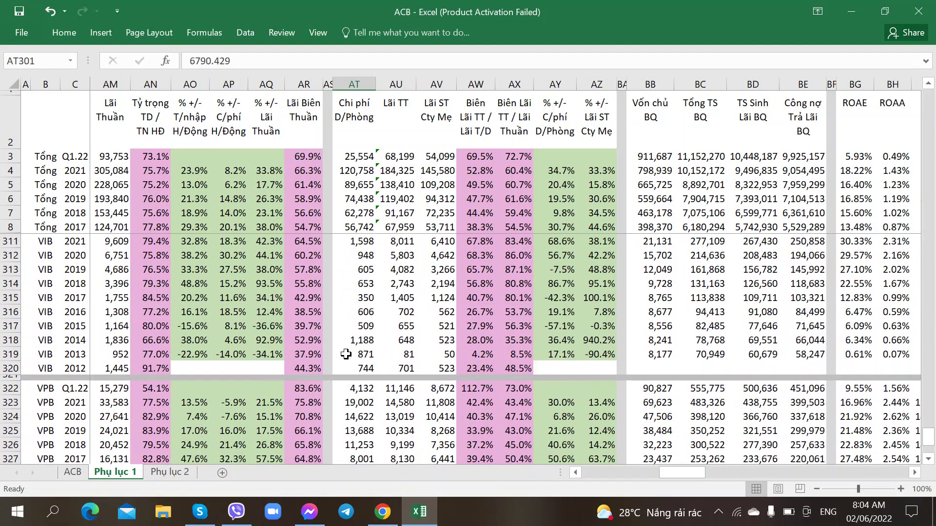
pyautogui.click(367, 265)
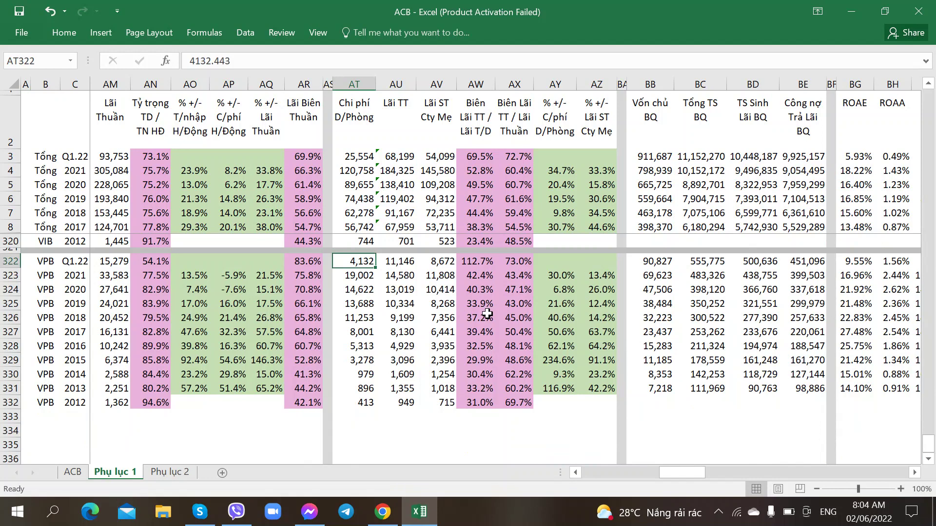
# Return to the ACB sheet and review the Kết quả Kinh doanh table for Q1-2022 against Q1-2021
pyautogui.click(73, 474)
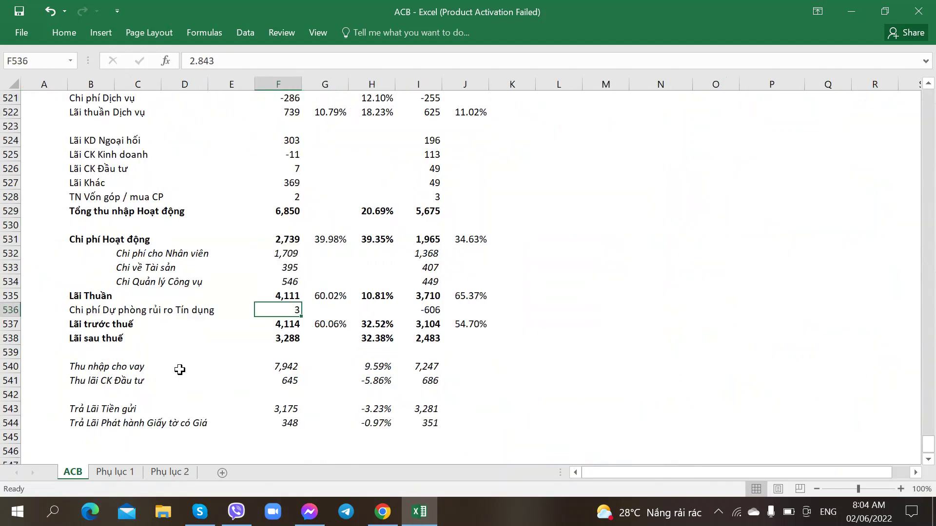
pyautogui.scroll(5, 180, 366)
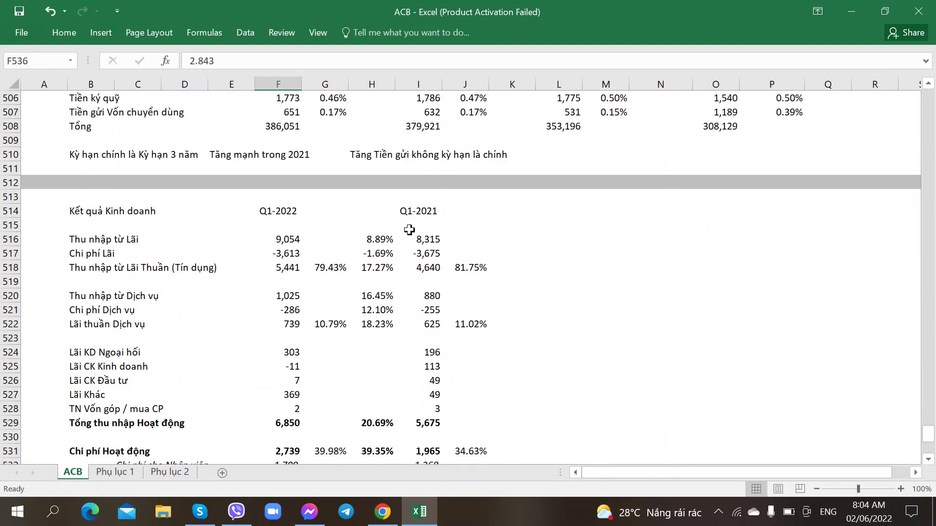
pyautogui.scroll(-7, 423, 268)
pyautogui.scroll(10, 422, 267)
pyautogui.click(427, 216)
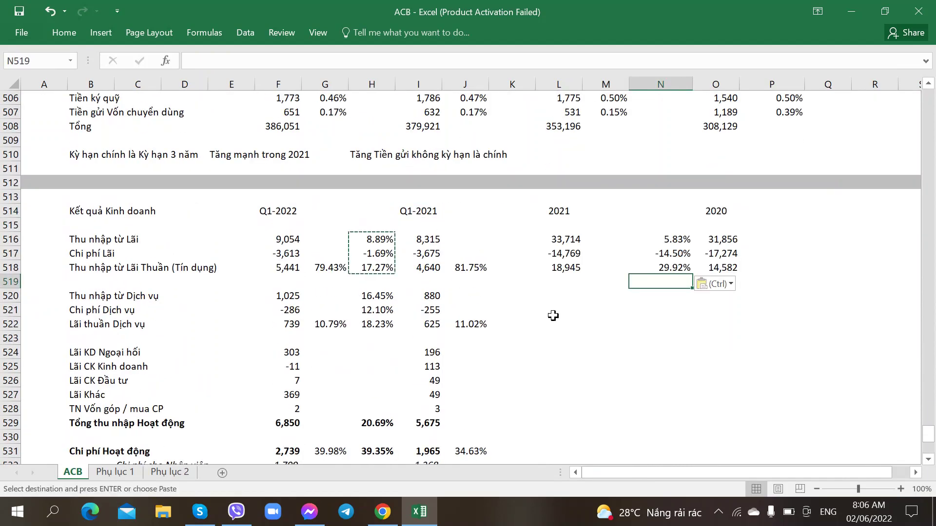
# Look over the 2021 column of the Kết quả Kinh doanh table, from its heading in L514 to Thu nhập từ Lãi in L516
pyautogui.click(552, 296)
pyautogui.click(555, 212)
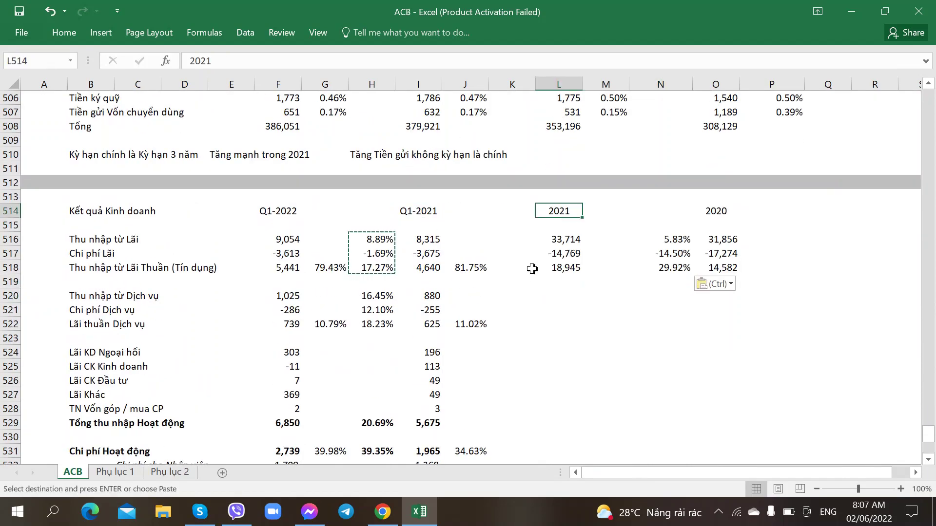
pyautogui.click(547, 298)
pyautogui.click(554, 225)
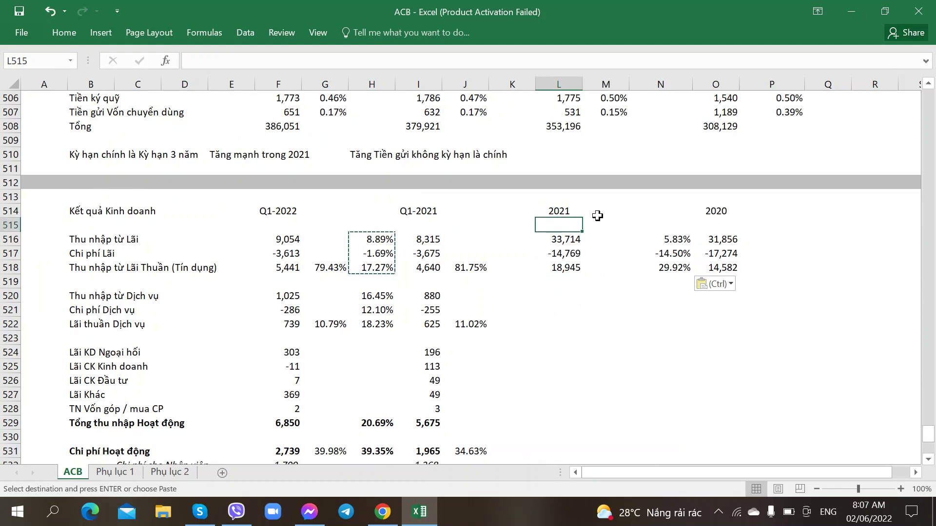
pyautogui.click(551, 278)
pyautogui.click(558, 241)
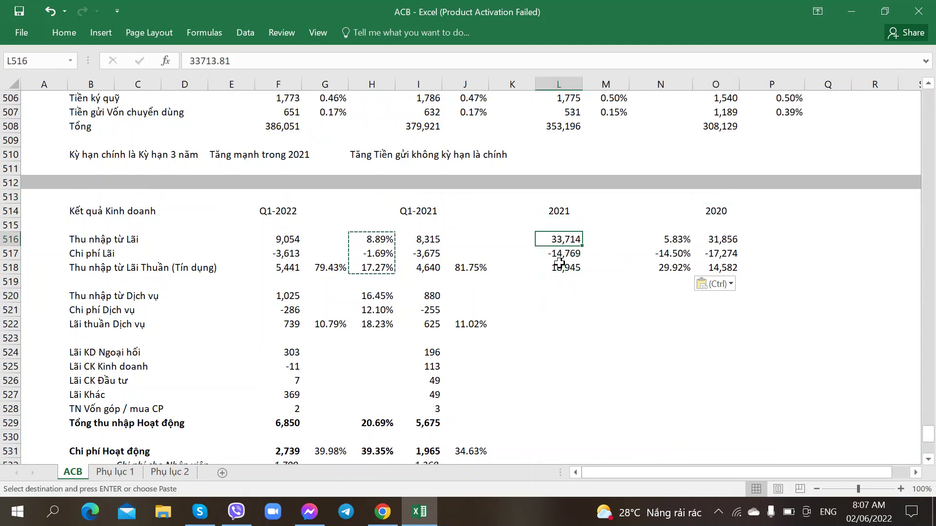
# Try to copy the income-share formula from G518 into M518 for the 2021 net interest income, and undo the paste
pyautogui.click(559, 264)
pyautogui.press('Left')
pyautogui.press('Left')
pyautogui.press('Left')
pyautogui.press('Left')
pyautogui.press('Left')
pyautogui.hotkey('ctrl', 'c')
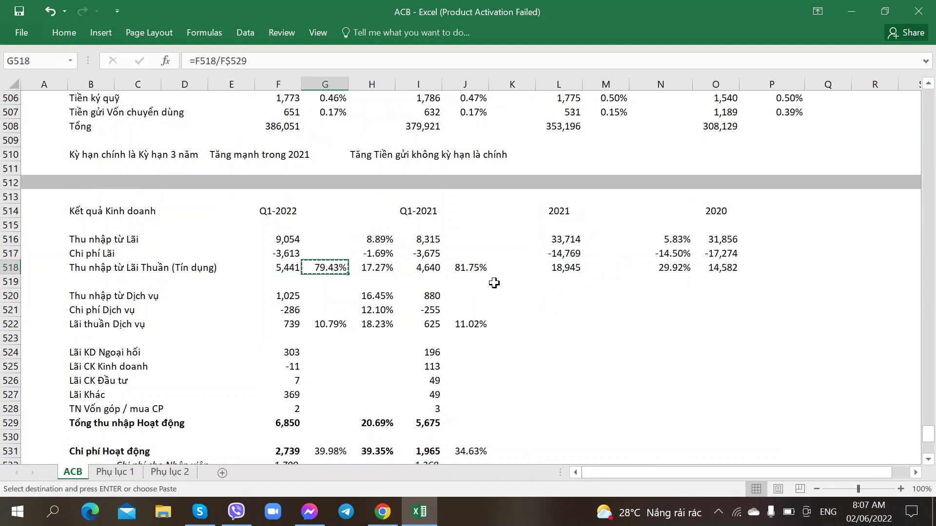
pyautogui.click(591, 273)
pyautogui.hotkey('ctrl', 'v')
pyautogui.press('ctrl')
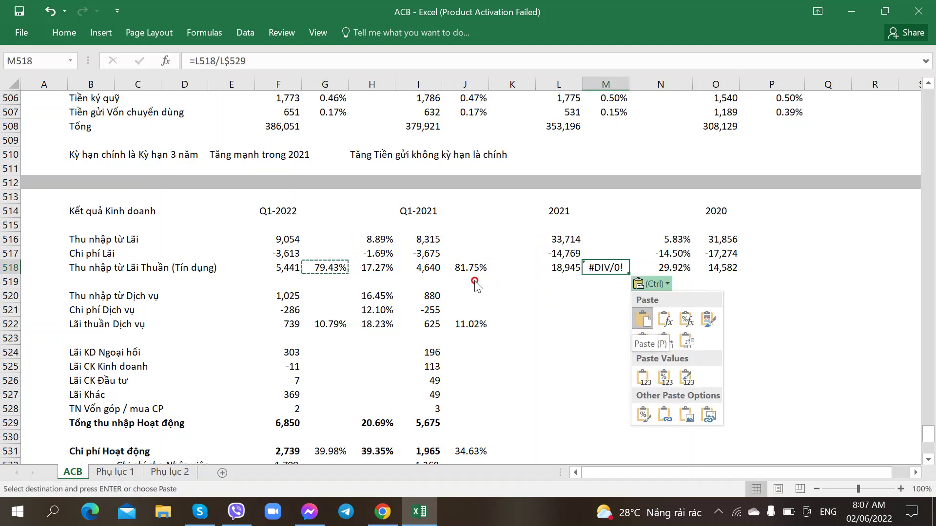
pyautogui.press('Escape')
pyautogui.hotkey('ctrl', 'z')
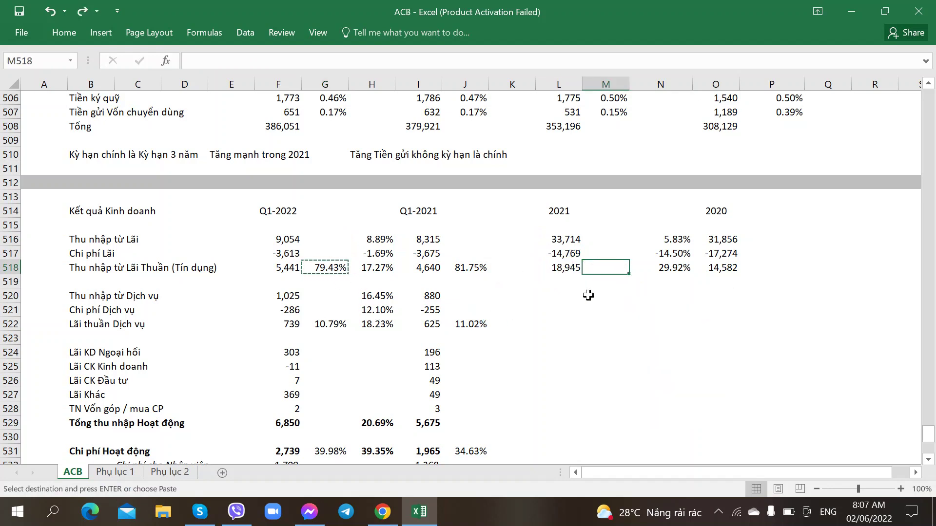
# Check the 2021 net interest income in L518 and the 2021 versus 2020 growth rates in N516 and N517
pyautogui.click(569, 273)
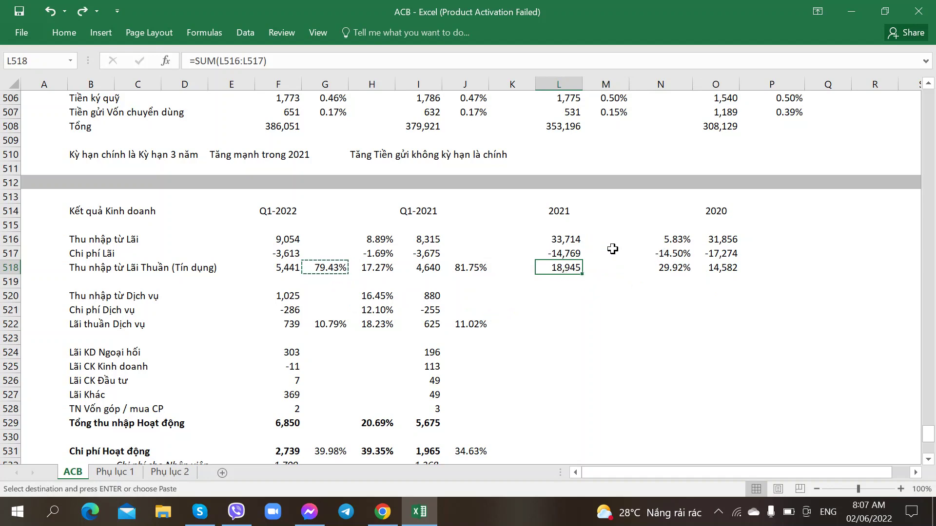
pyautogui.click(671, 239)
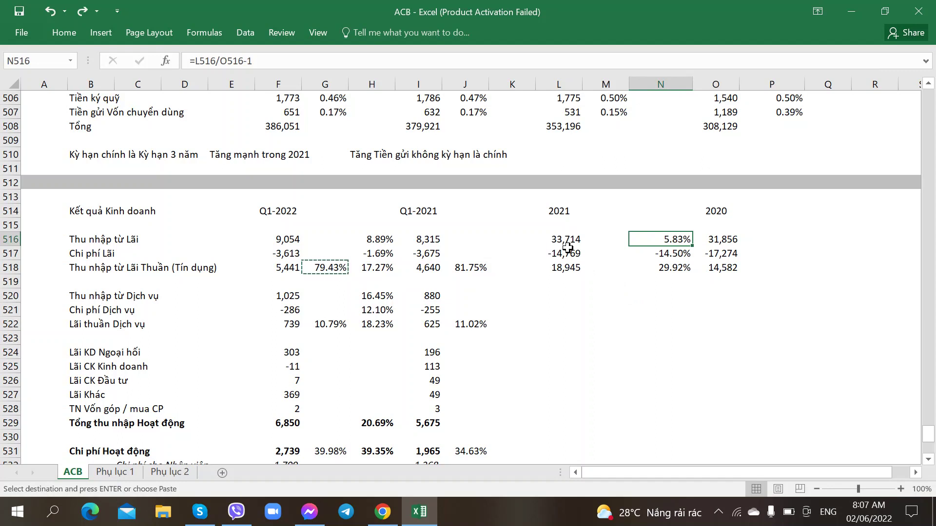
pyautogui.click(666, 255)
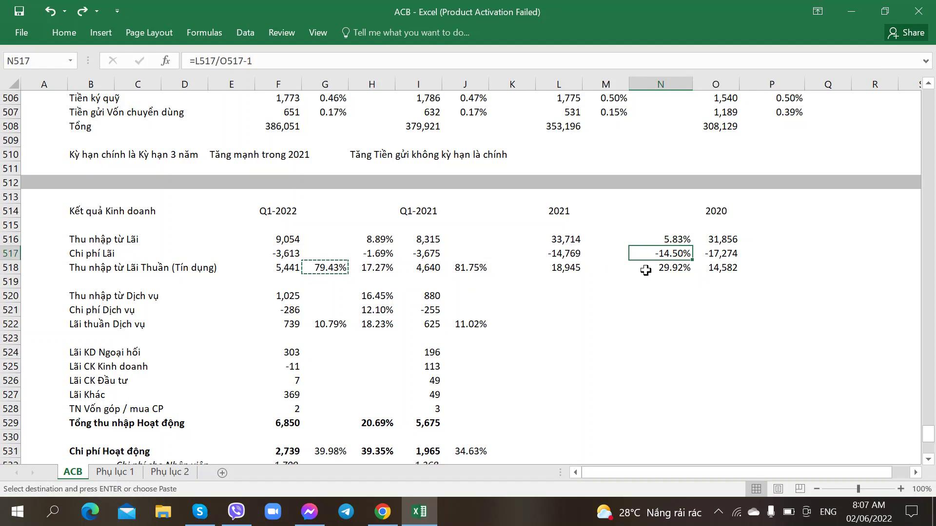
pyautogui.click(540, 292)
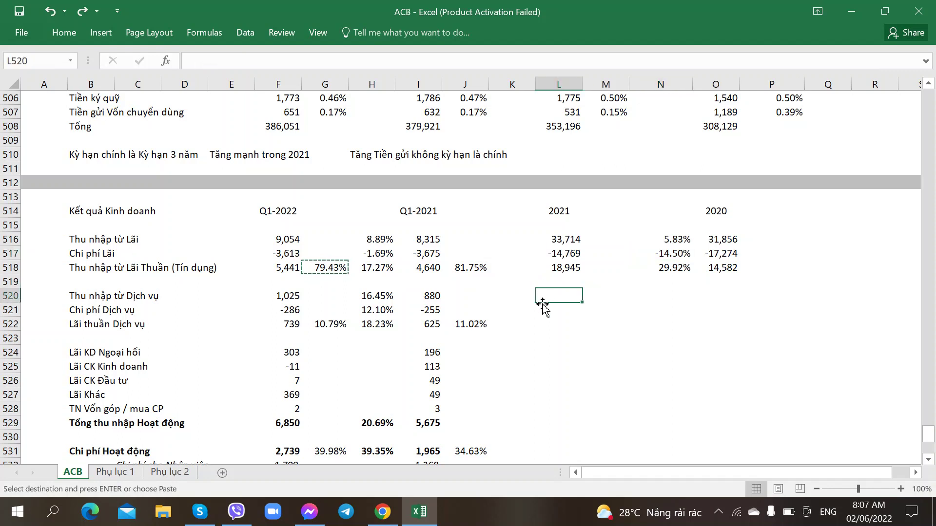
pyautogui.click(644, 257)
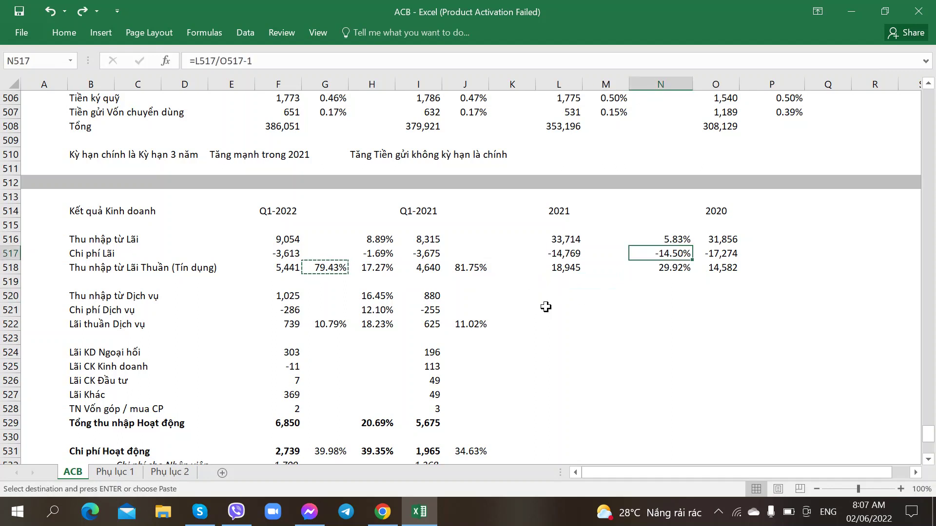
# Check the Q1 interest expense growth in H517, and look up 2021 and 2020 service income and expense in the ACB_21CN_BCTC_HNKT.pdf report
pyautogui.click(382, 253)
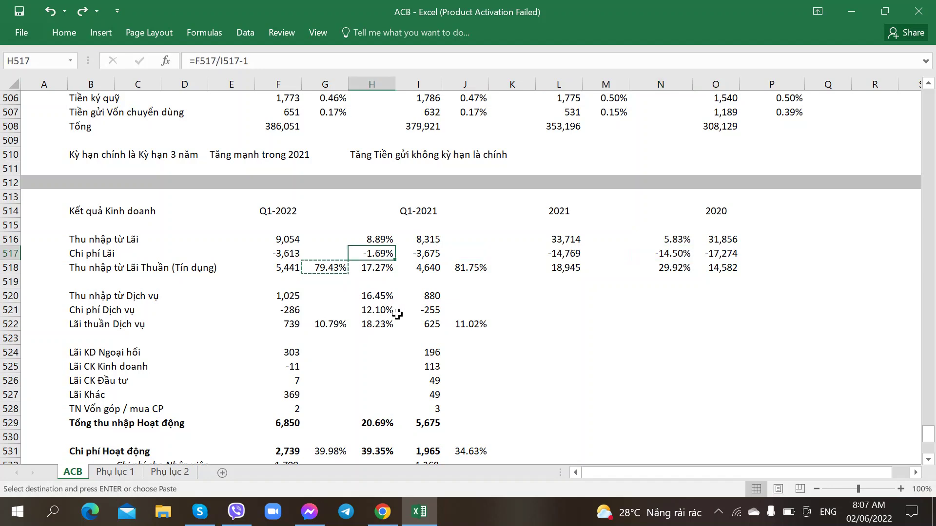
pyautogui.click(576, 298)
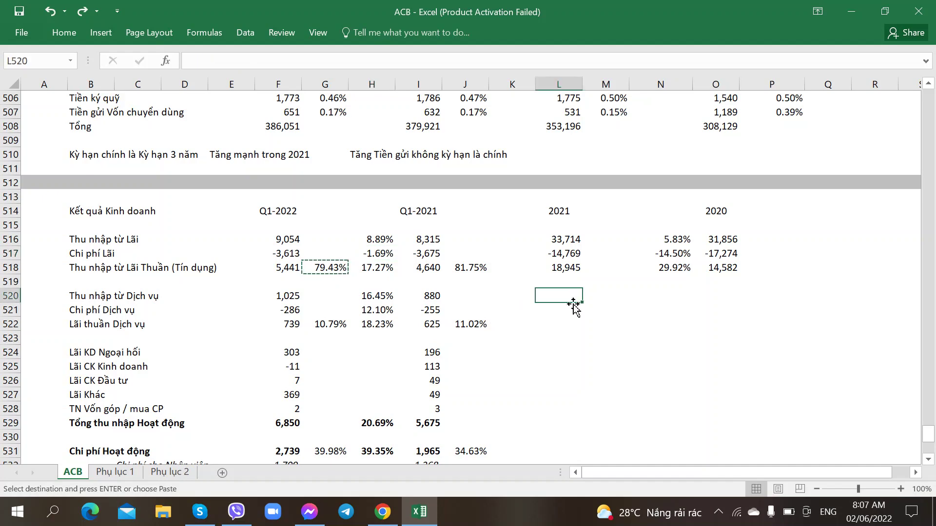
pyautogui.hotkey('alt', 'Tab')
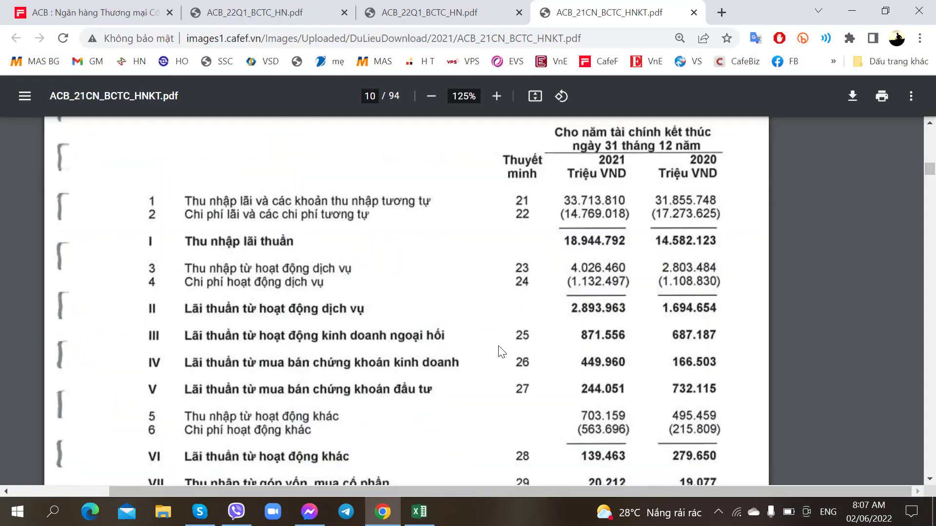
pyautogui.hotkey('alt', 'Tab')
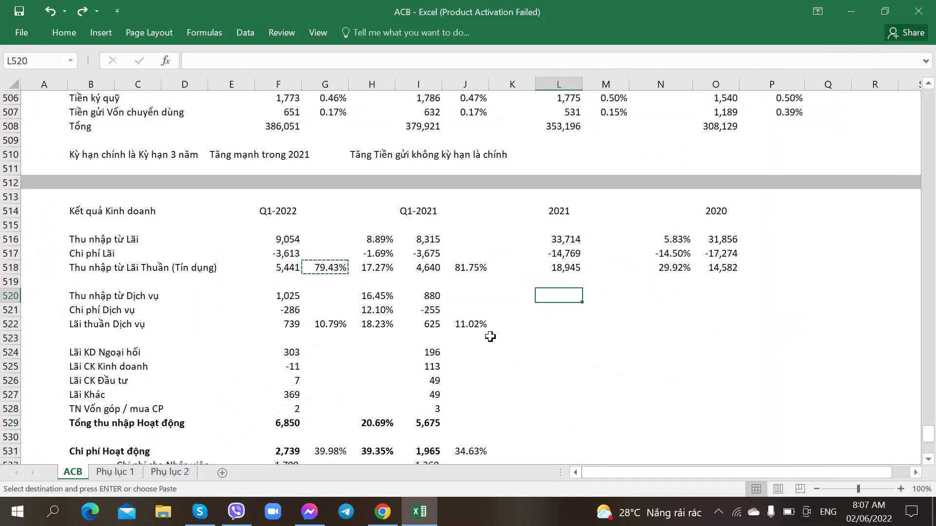
pyautogui.hotkey('alt', 'Tab')
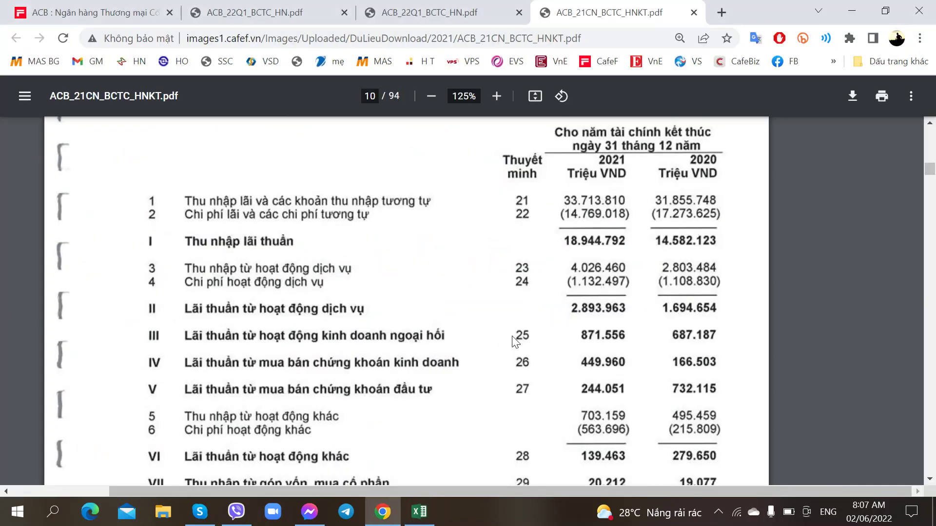
pyautogui.hotkey('alt', 'Tab')
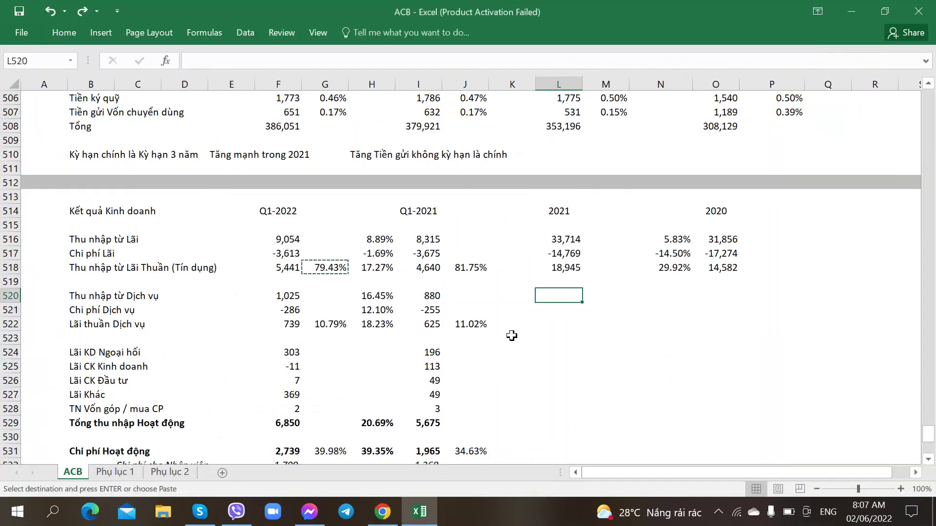
pyautogui.hotkey('alt', 'Tab')
pyautogui.hotkey('alt', 'Tab')
pyautogui.hotkey('alt', 'Tab')
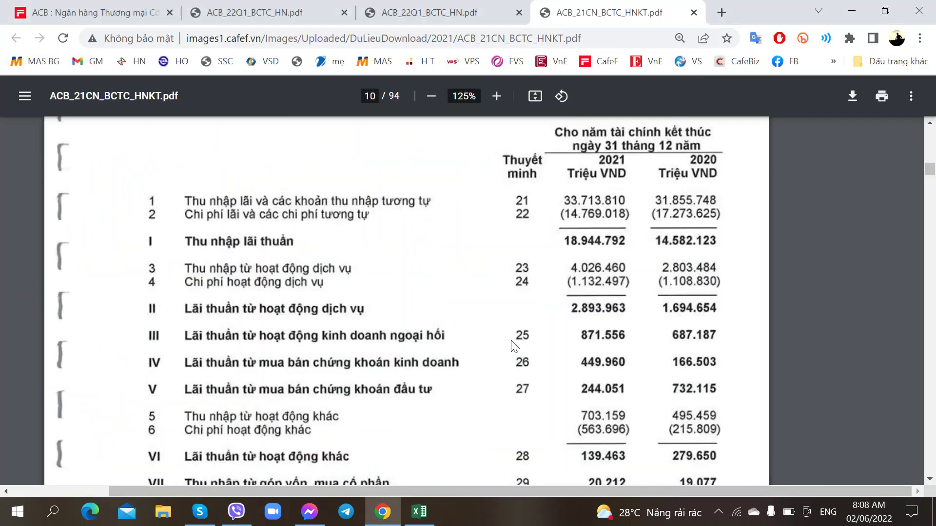
# Enter service income, expense and net profit for 2021 (4026.46, -1,132, 2,894) and 2020 (2,803, -1,109, 1,695), copying the growth formulas from H520:H522 into N520:N522
pyautogui.hotkey('alt', 'Tab')
pyautogui.hotkey('alt', 'Tab')
pyautogui.hotkey('alt', 'Tab')
pyautogui.write('4026.')
pyautogui.hotkey('alt', 'Tab')
pyautogui.hotkey('alt', 'Tab')
pyautogui.write('46')
pyautogui.press('Tab')
pyautogui.press('Left')
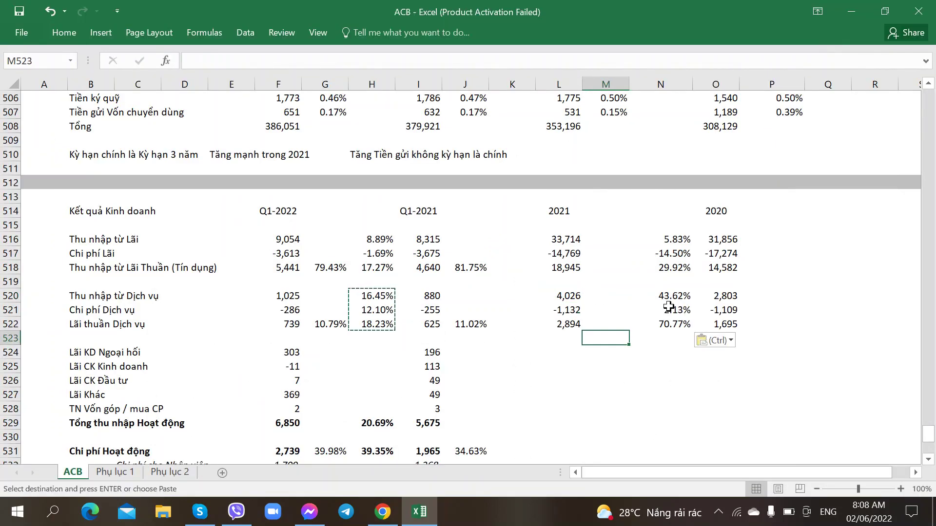
# Examine the 2021 versus 2020 service growth rates in N520:N521 and net service profit in L522 and O522, against the Q1 growth in H522
pyautogui.click(675, 310)
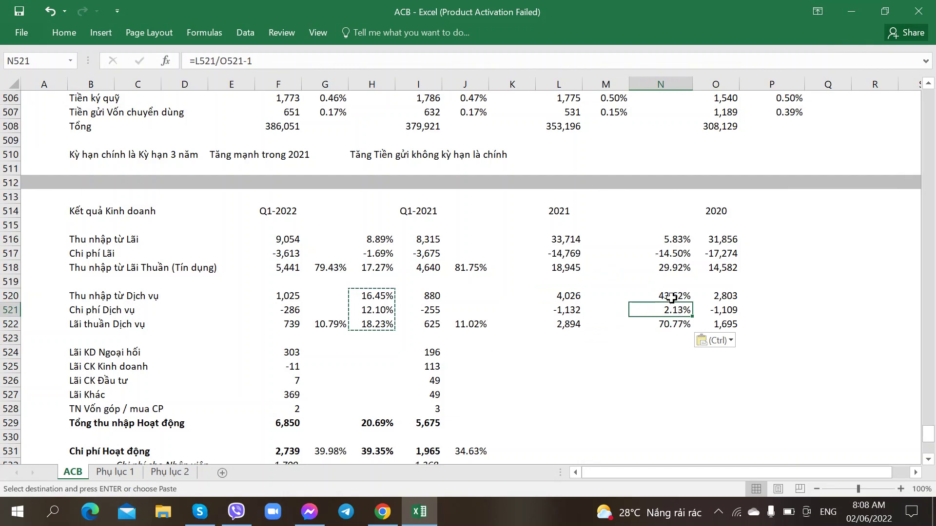
pyautogui.click(672, 298)
pyautogui.click(663, 315)
pyautogui.scroll(-1, 539, 340)
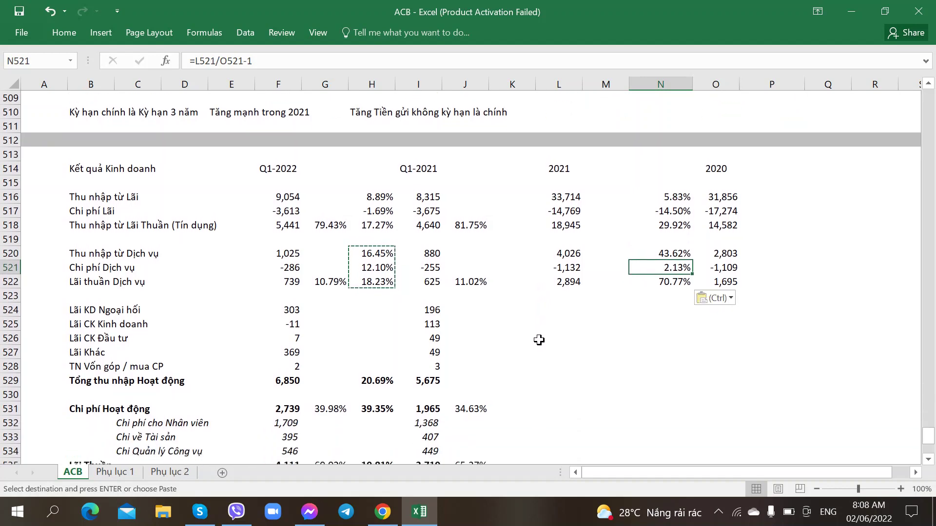
pyautogui.click(571, 311)
pyautogui.click(566, 285)
pyautogui.click(707, 281)
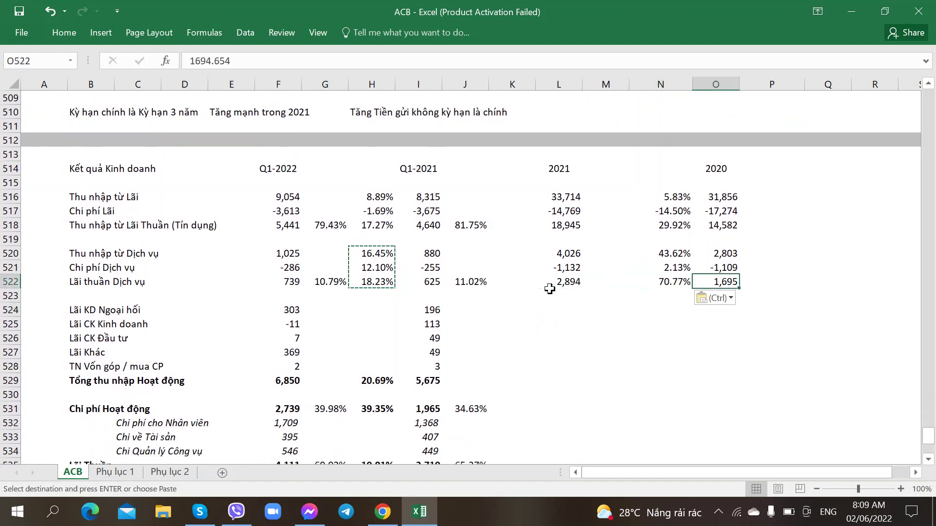
pyautogui.click(557, 282)
pyautogui.click(505, 322)
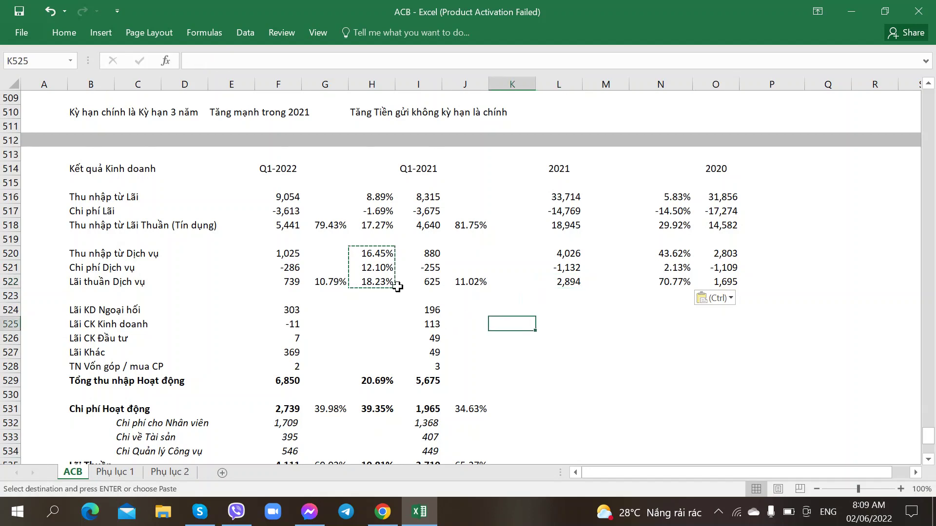
pyautogui.click(385, 283)
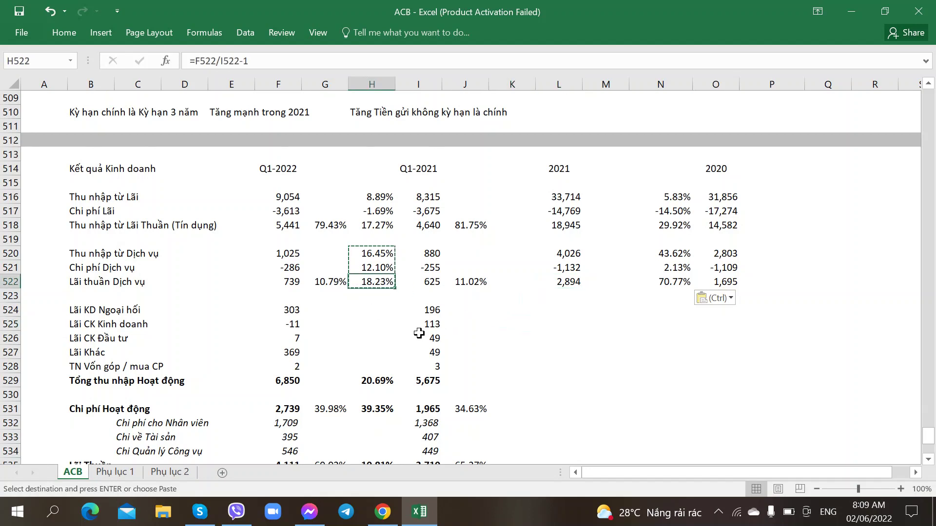
pyautogui.click(573, 308)
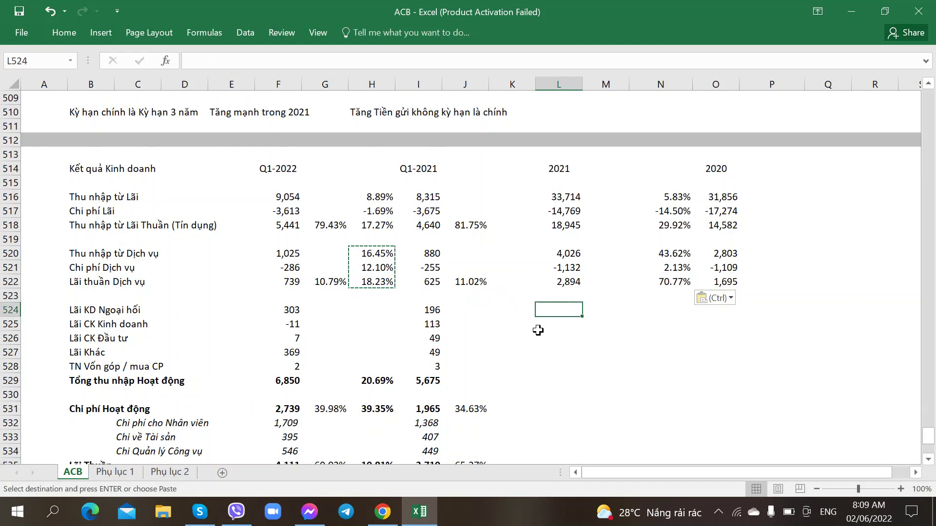
# Open the Phụ lục 1 sheet and find the ACB rows alongside the service profit growth column % +/- Dịch vụ
pyautogui.click(115, 471)
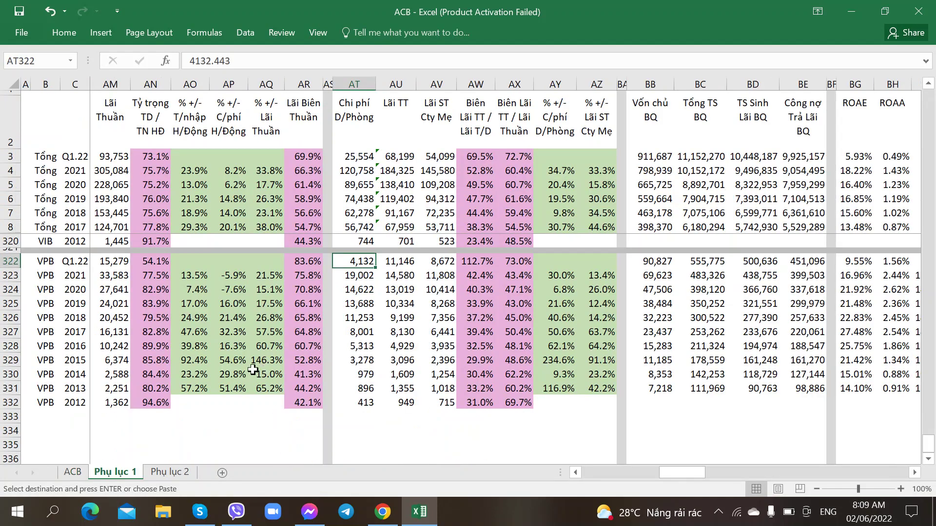
pyautogui.click(122, 293)
pyautogui.press('Left')
pyautogui.press('Left')
pyautogui.press('Left')
pyautogui.press('Left')
pyautogui.press('Left')
pyautogui.press('Left')
pyautogui.press('Left')
pyautogui.press('Left')
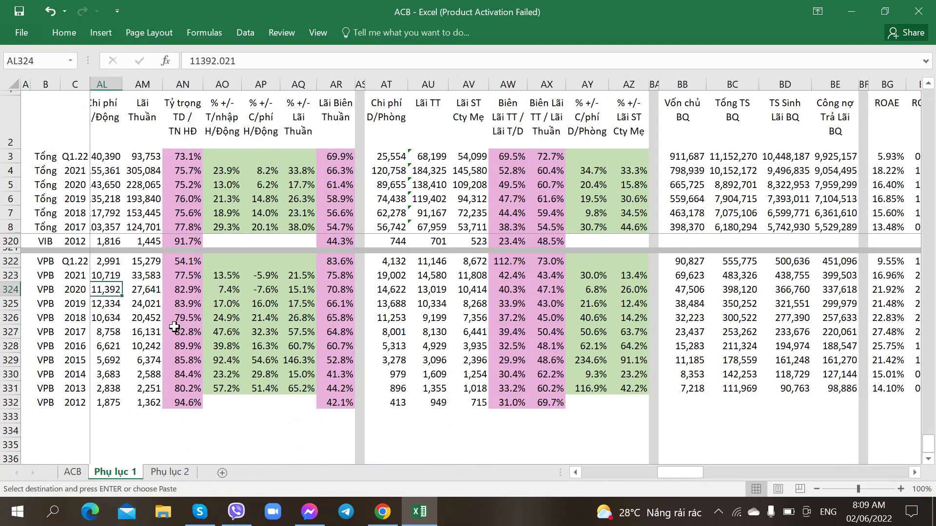
pyautogui.press('Left')
pyautogui.press('Left')
pyautogui.press('Left')
pyautogui.press('Left')
pyautogui.press('Left')
pyautogui.press('Left')
pyautogui.press('Left')
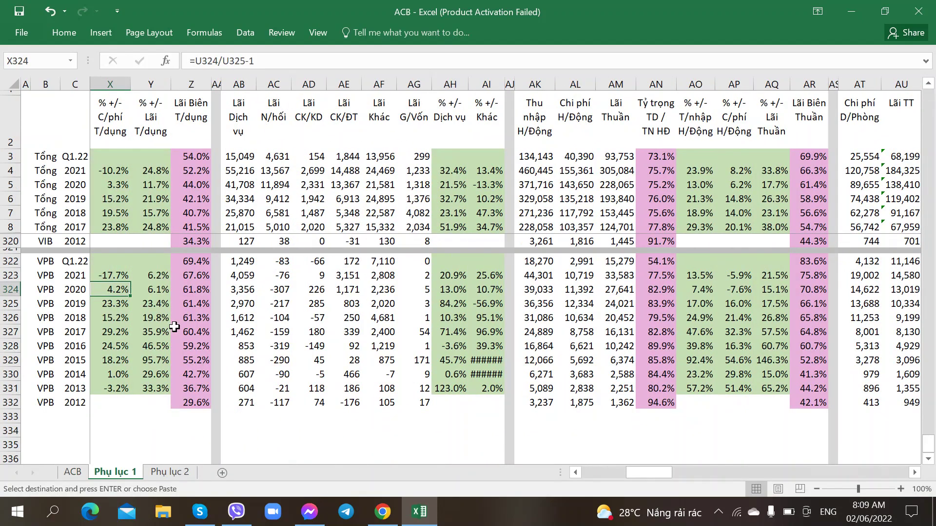
pyautogui.scroll(10, 346, 285)
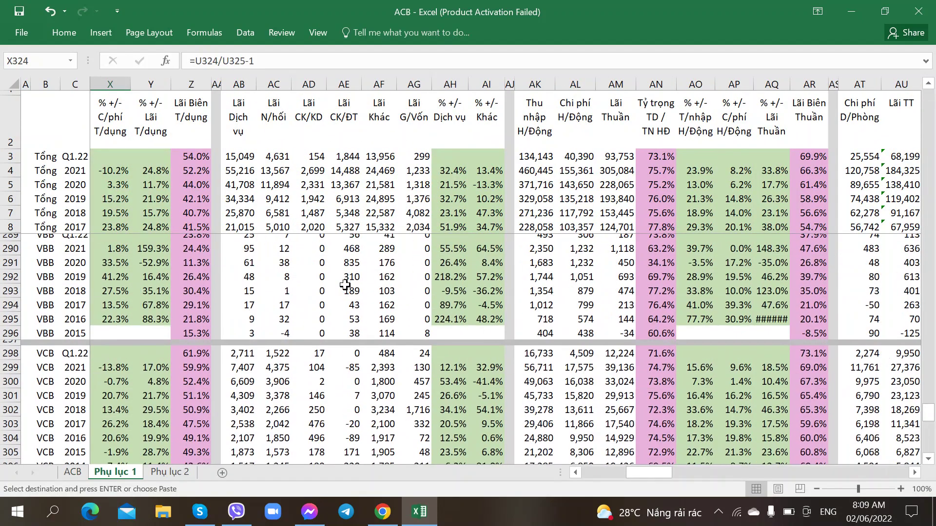
pyautogui.scroll(20, 345, 285)
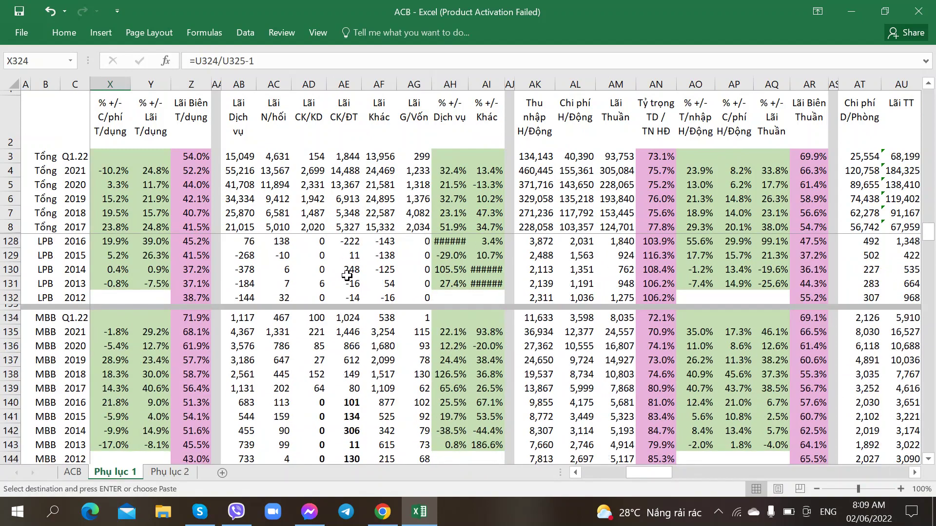
pyautogui.scroll(20, 347, 276)
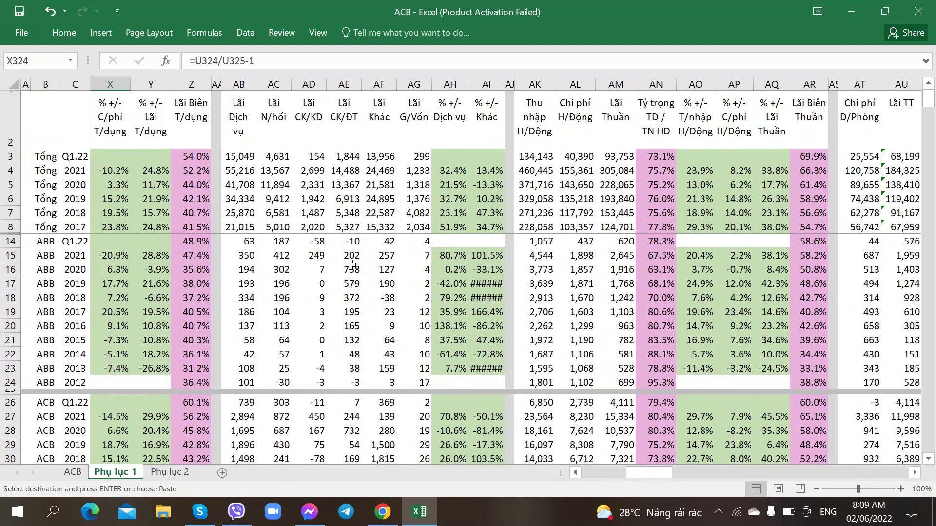
pyautogui.scroll(-4, 351, 265)
pyautogui.scroll(2, 351, 265)
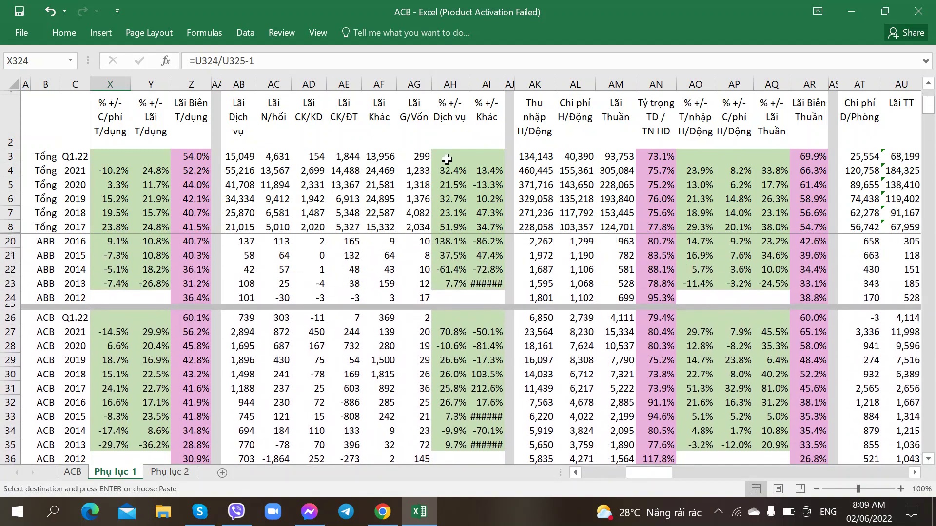
# Compare the industry total's 2021 service profit growth in AH4 with ACB's 2021 and 2020 growth in AH27 and AH28
pyautogui.click(450, 171)
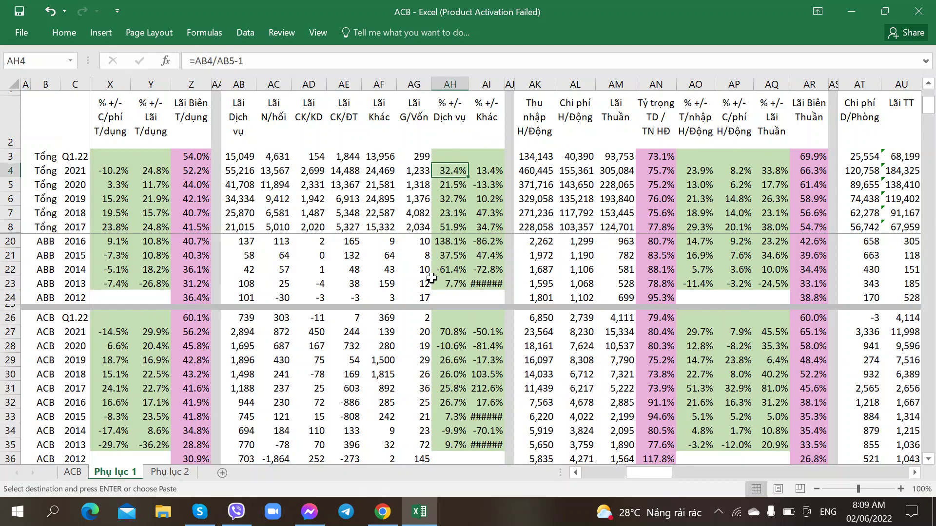
pyautogui.click(446, 318)
pyautogui.click(446, 334)
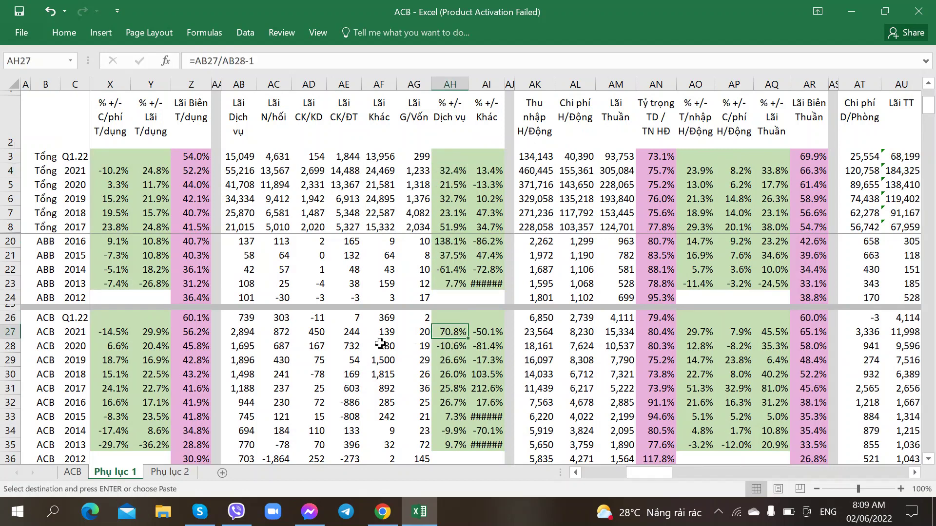
pyautogui.click(457, 349)
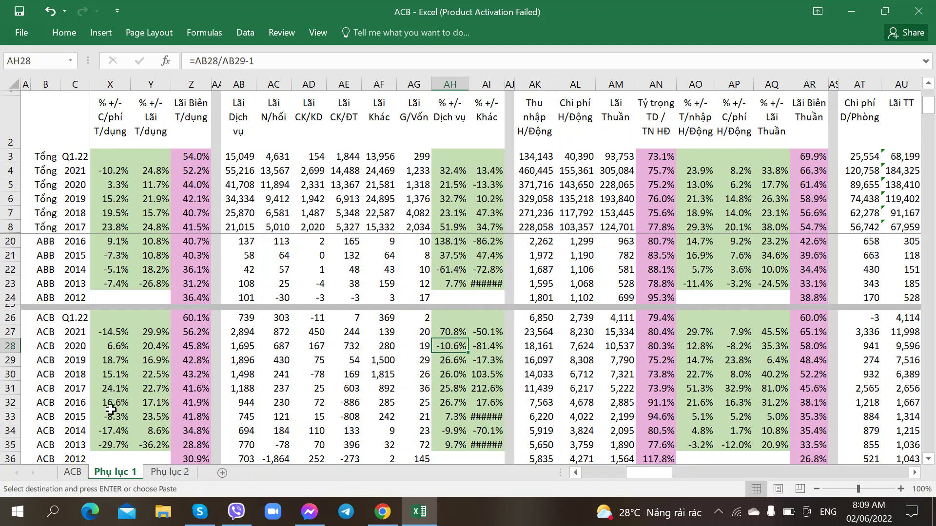
# On the ACB sheet, fill rows 524–528 for 2021 (872, 450, 244, 139, 20) and 2020 (687, 167, 732, 280, 19), plus the totals and N529 growth
pyautogui.click(80, 473)
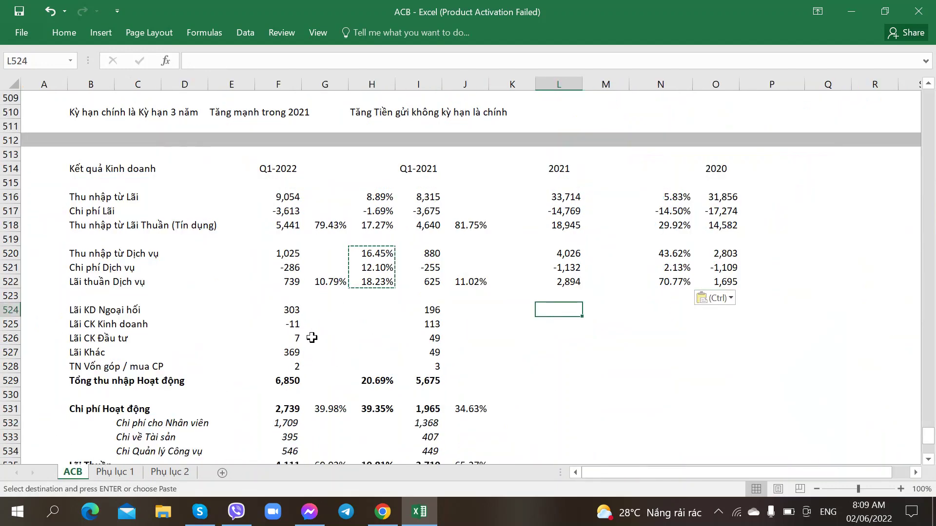
pyautogui.hotkey('alt', 'Tab')
pyautogui.hotkey('alt', 'Tab')
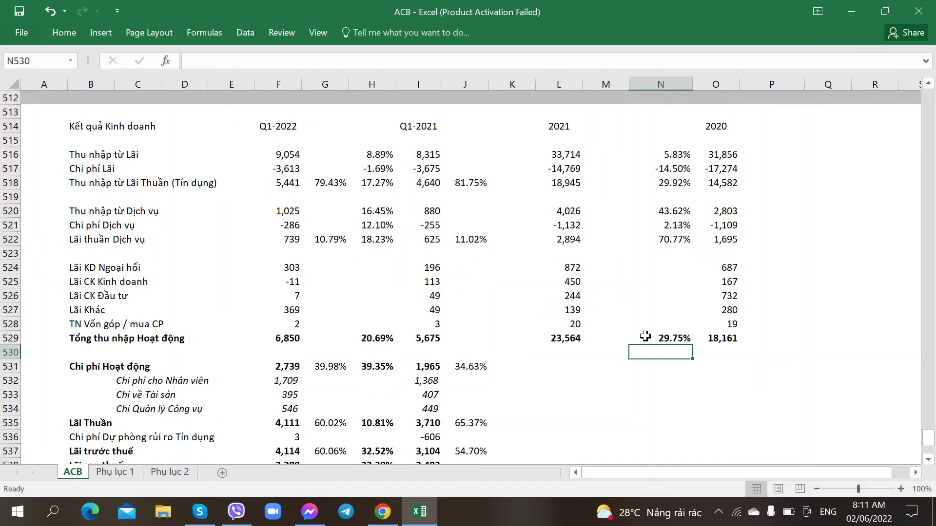
# Check the total operating income growth in N529 against the net interest income growth in N518 and H518 and the service expense growth in N521
pyautogui.click(648, 337)
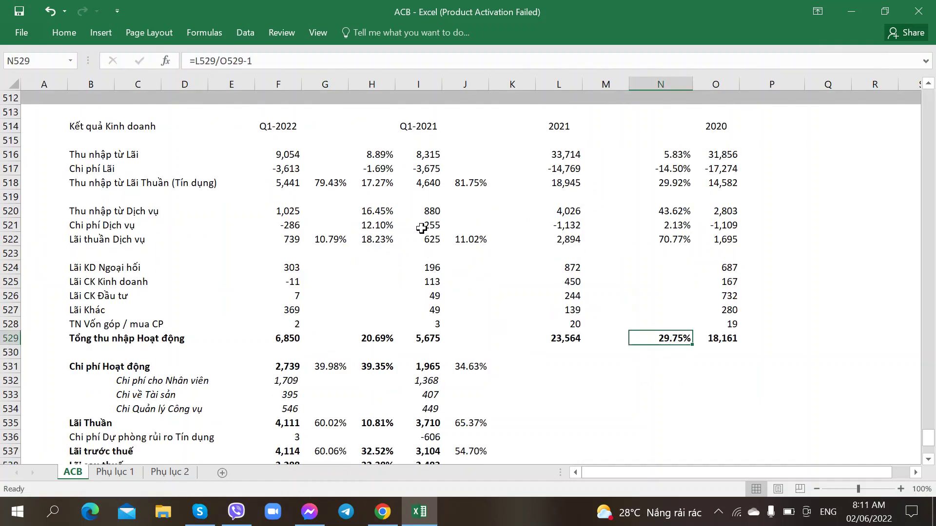
pyautogui.click(651, 189)
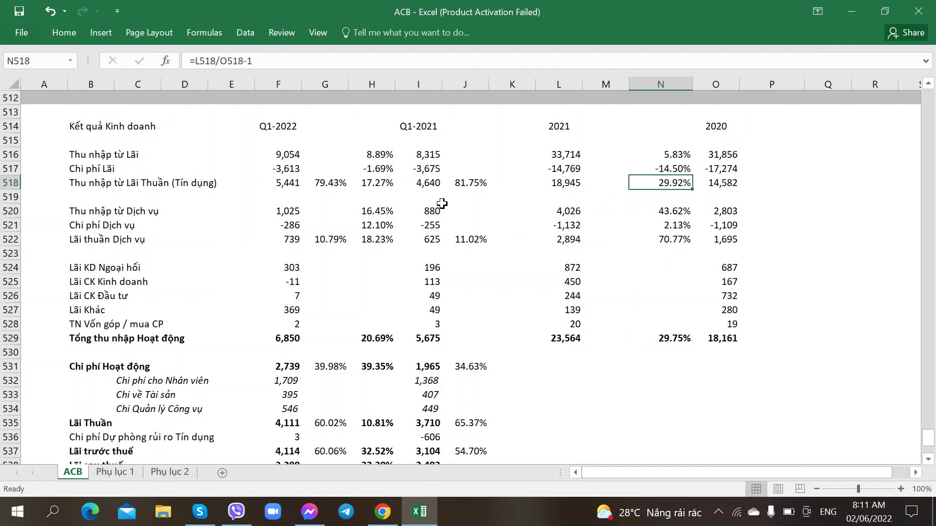
pyautogui.click(372, 188)
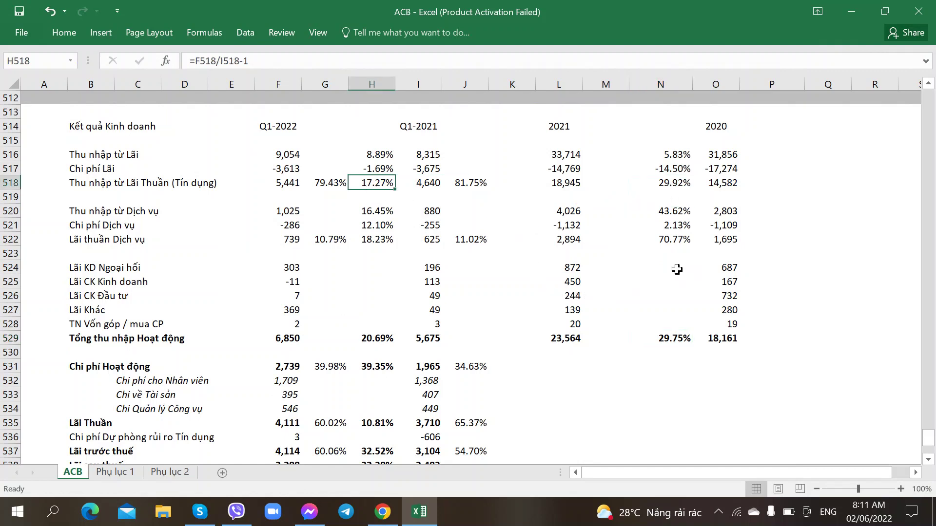
pyautogui.click(663, 310)
pyautogui.click(663, 226)
pyautogui.click(666, 297)
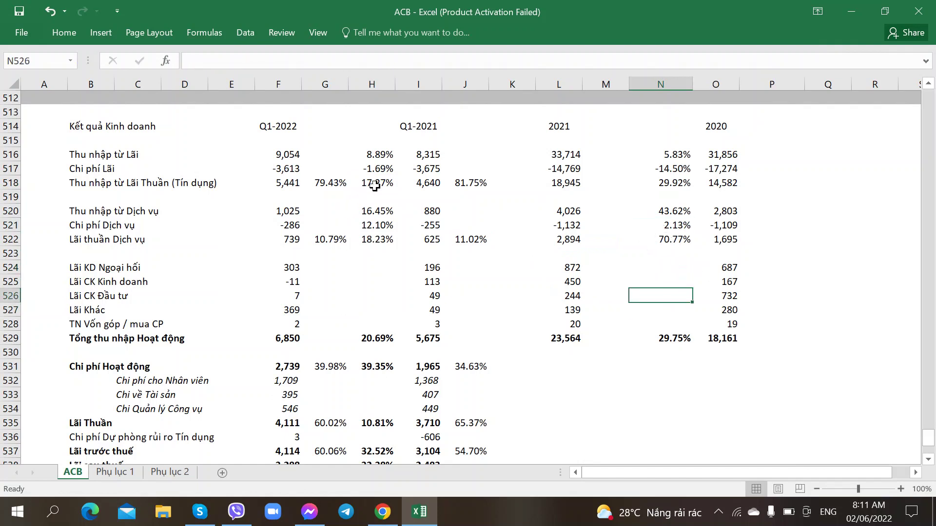
# Copy the income-share formula from G518 into M518 and M522 for the 2021 net interest income and net service profit
pyautogui.click(331, 188)
pyautogui.hotkey('ctrl', 'c')
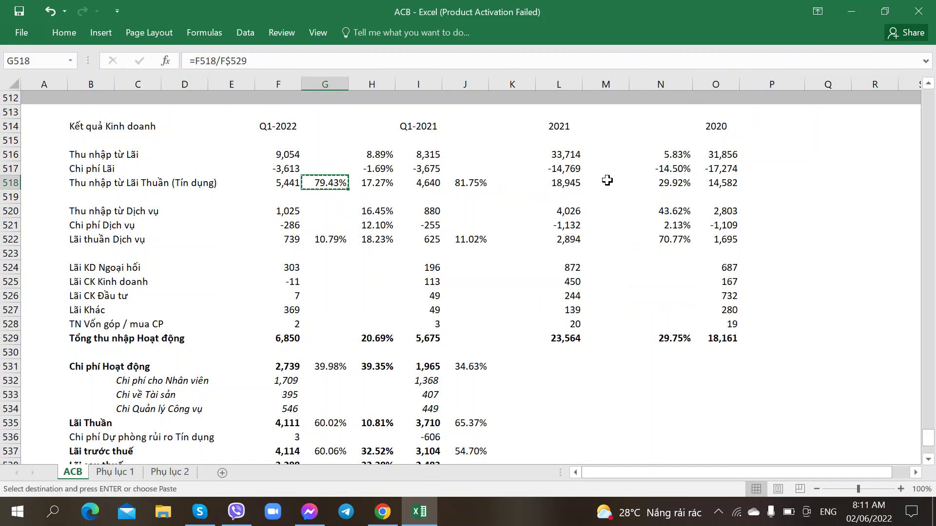
pyautogui.click(606, 183)
pyautogui.hotkey('ctrl', 'v')
pyautogui.press('Down')
pyautogui.press('Down')
pyautogui.press('Down')
pyautogui.press('Down')
pyautogui.hotkey('ctrl', 'v')
# Copy the same income-share formula into P518 and P522 for 2020, and compare the net interest income shares in P518 and M518
pyautogui.press('Right')
pyautogui.press('Right')
pyautogui.press('Right')
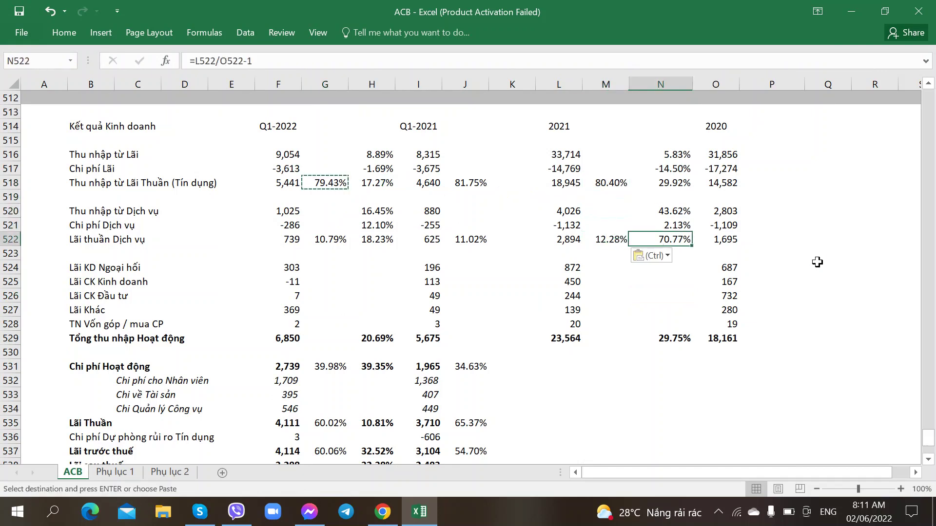
pyautogui.press('Up')
pyautogui.press('Up')
pyautogui.press('Up')
pyautogui.press('Up')
pyautogui.hotkey('ctrl', 'v')
pyautogui.press('Down')
pyautogui.press('Down')
pyautogui.press('Down')
pyautogui.press('Down')
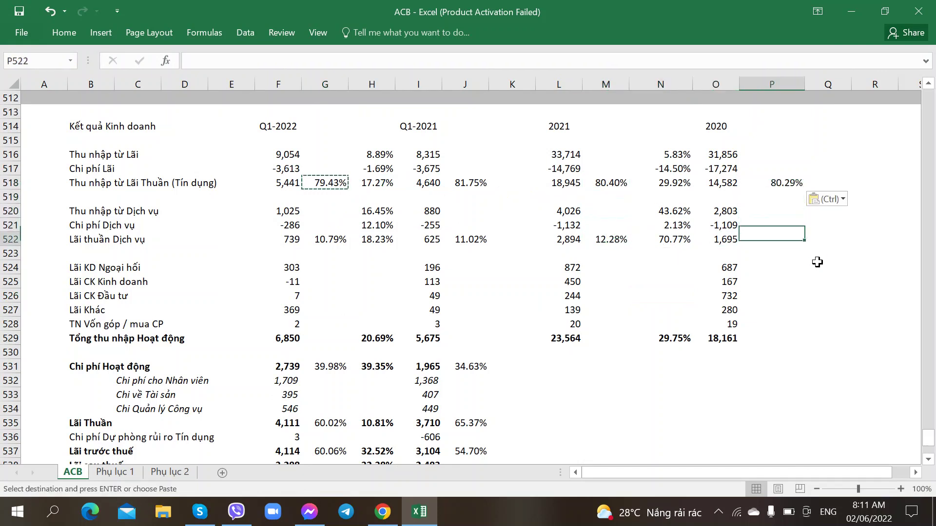
pyautogui.hotkey('ctrl', 'v')
pyautogui.press('Down')
pyautogui.press('Down')
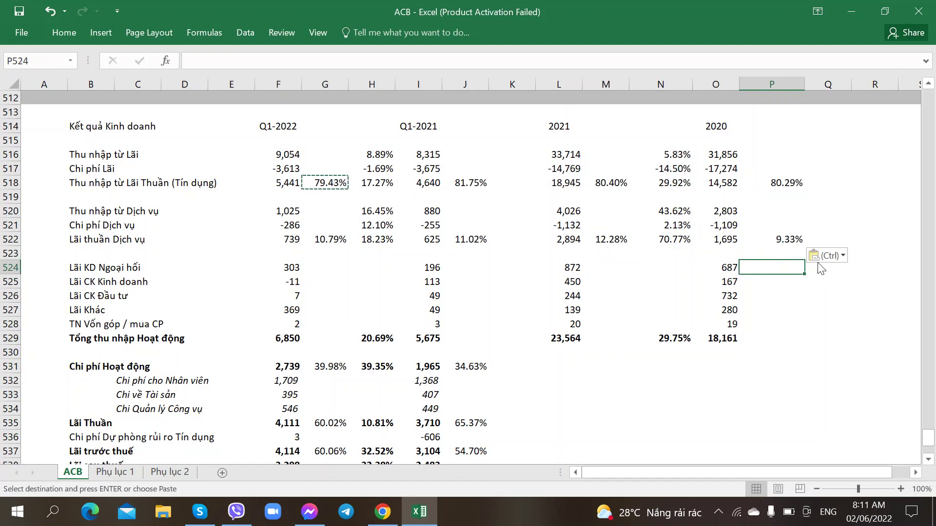
pyautogui.click(785, 185)
pyautogui.click(609, 186)
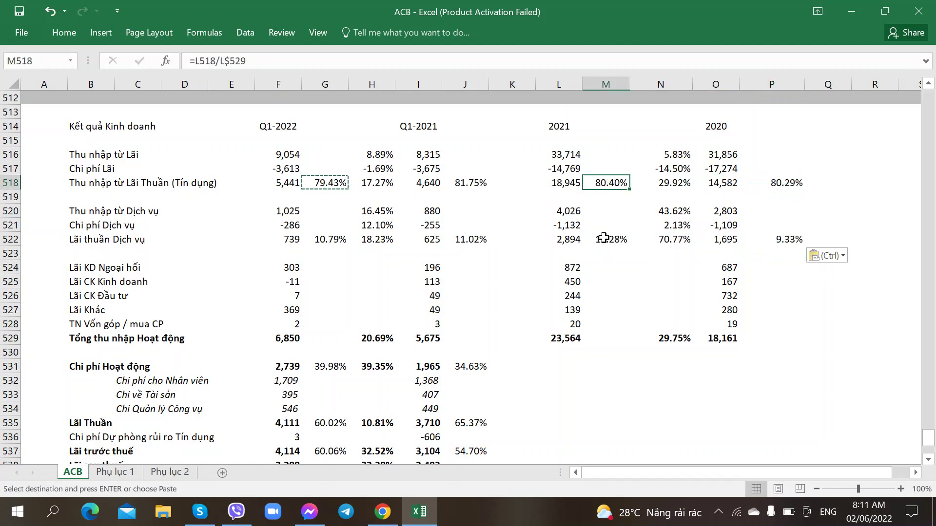
# Compare the net interest and net service income shares for Q1-2022 in G518 and G522 with the 2021 share in M522
pyautogui.click(606, 238)
pyautogui.click(326, 183)
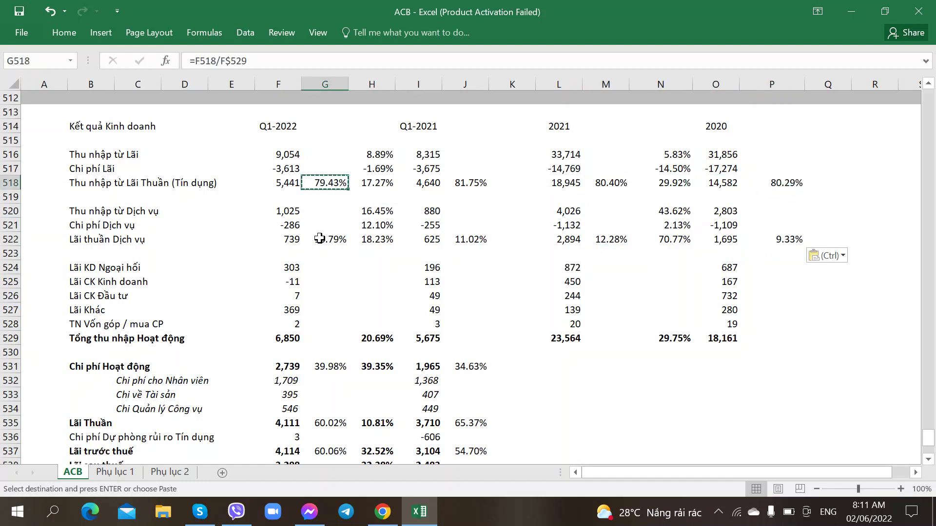
pyautogui.click(320, 238)
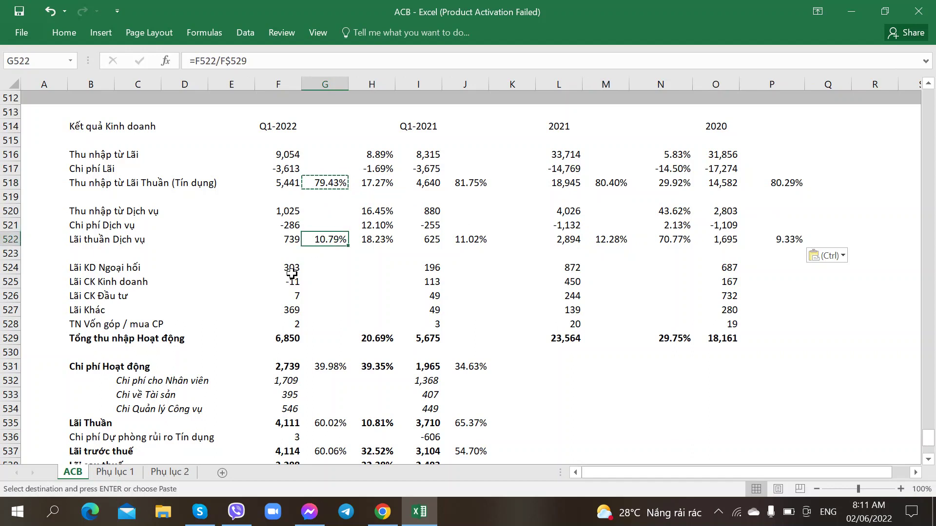
pyautogui.click(609, 239)
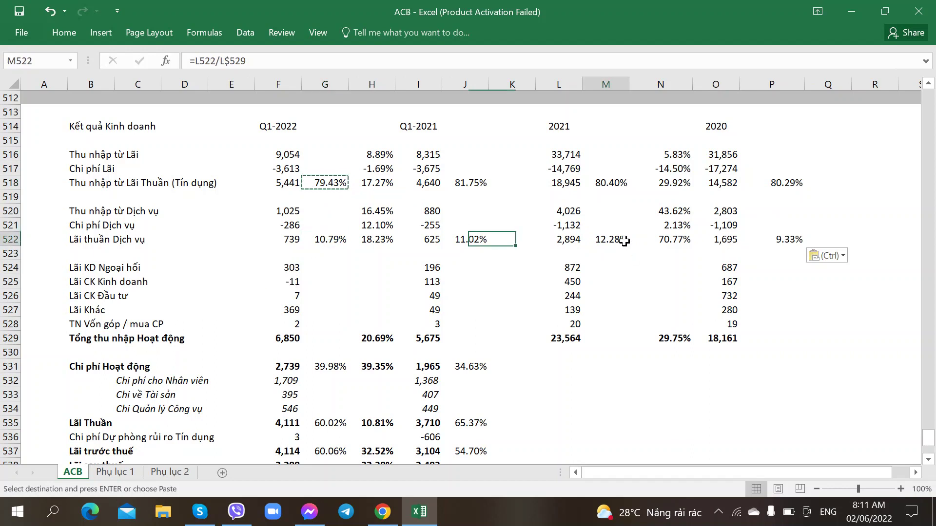
pyautogui.scroll(-2, 609, 238)
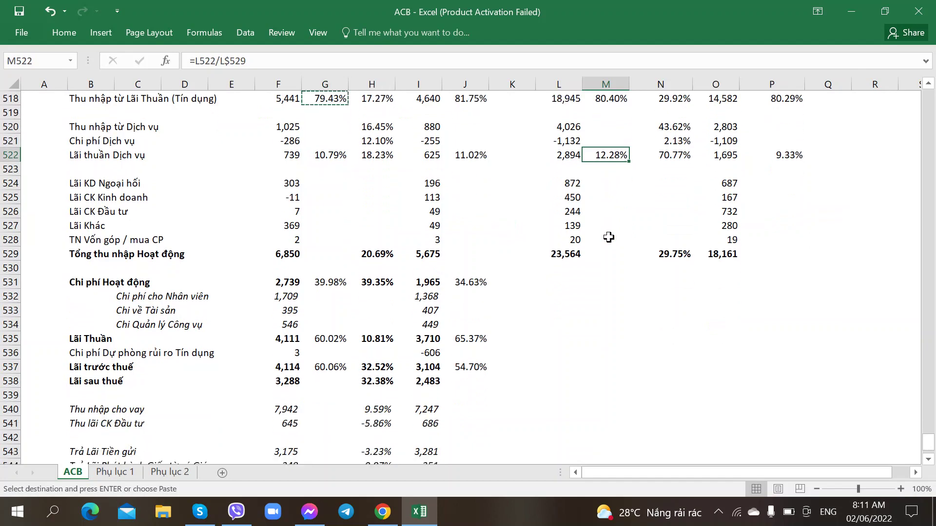
pyautogui.click(606, 281)
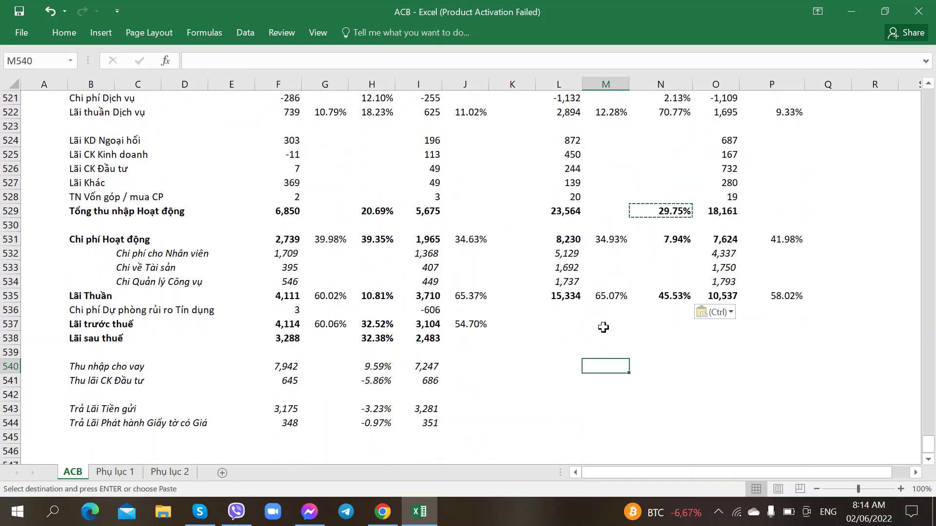
# Review the 2021 operating expense and net profit growth in N531 and N535 against the Q1-2022 expense figures in G531 and H531
pyautogui.scroll(2, 601, 328)
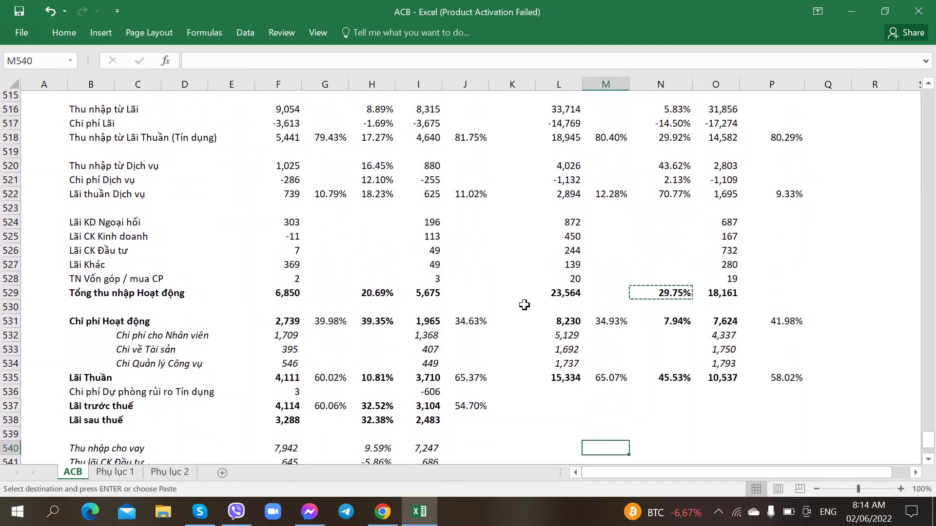
pyautogui.scroll(2, 524, 305)
pyautogui.scroll(-2, 524, 305)
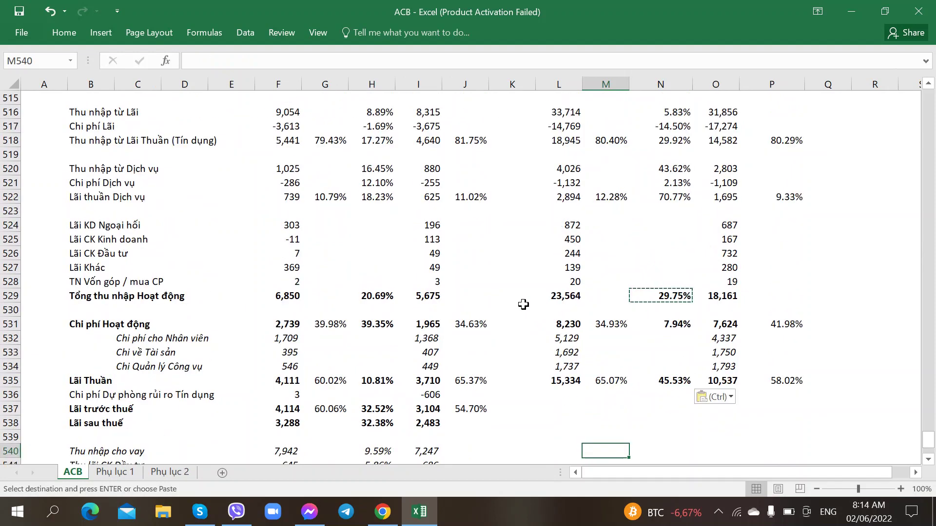
pyautogui.click(683, 325)
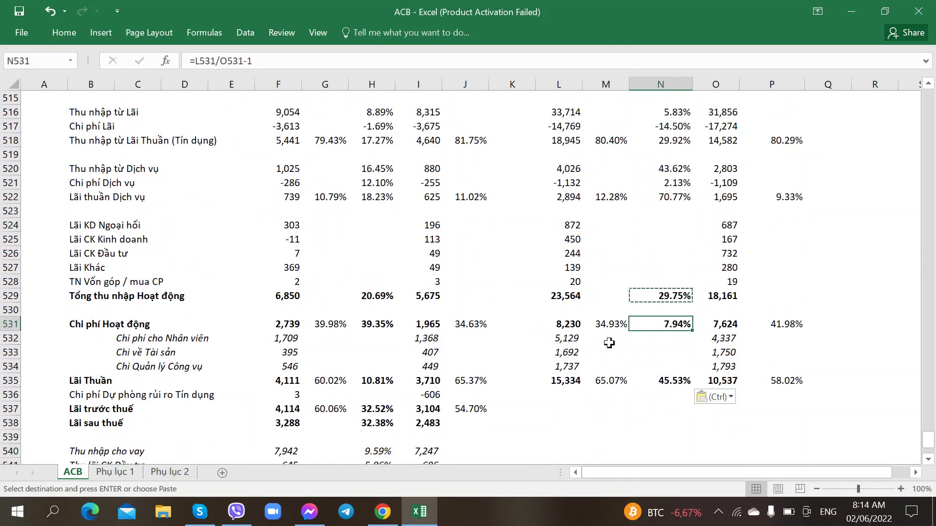
pyautogui.click(304, 325)
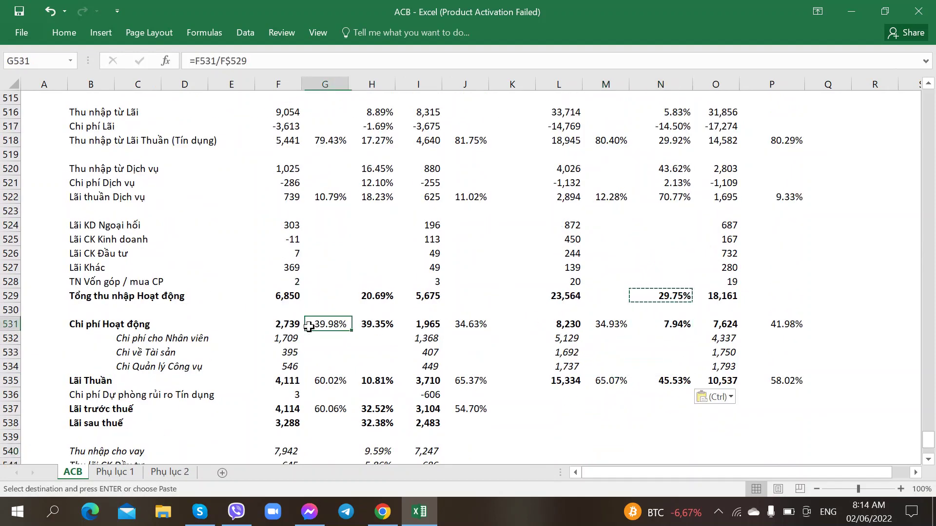
pyautogui.click(682, 326)
pyautogui.scroll(1, 631, 327)
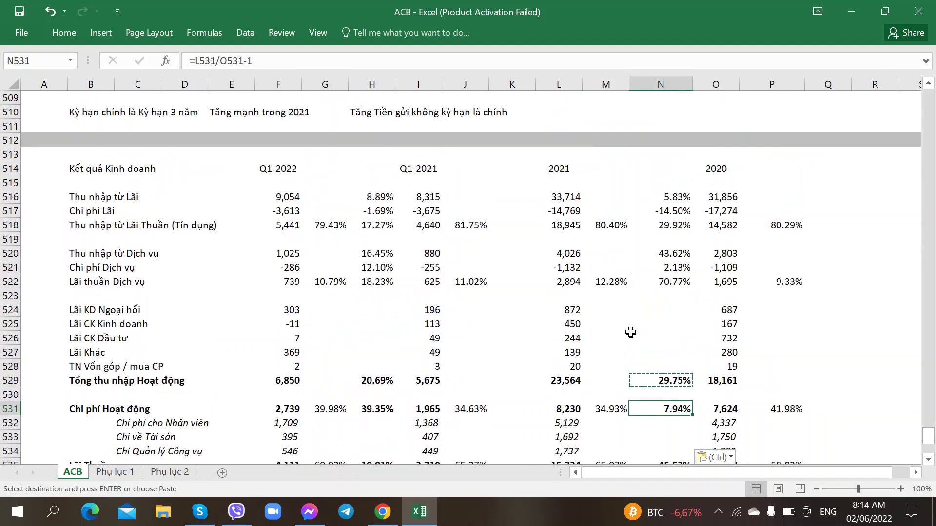
pyautogui.scroll(-1, 630, 332)
pyautogui.hotkey('ctrl', 'v')
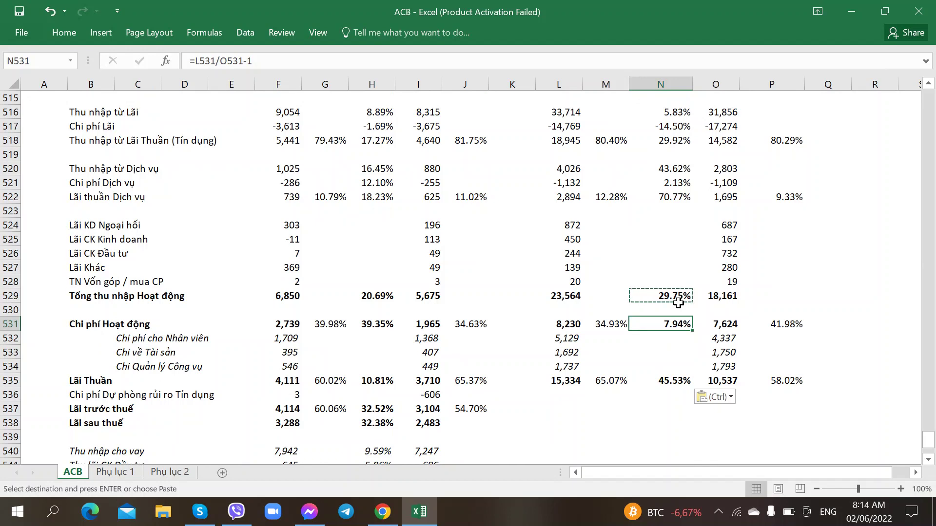
pyautogui.click(671, 387)
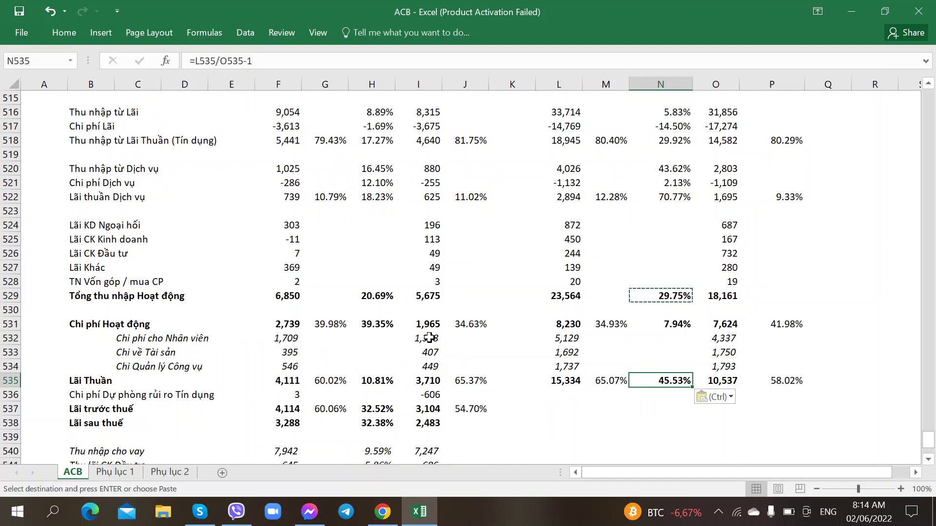
pyautogui.click(371, 328)
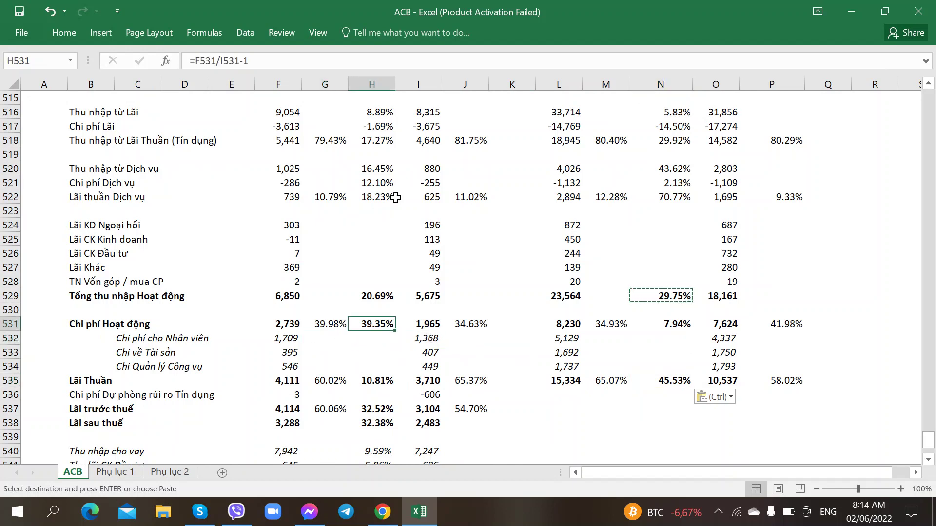
# Copy the growth formula from H521 into H532, H533 and H534 for the Q1-2022 staff, asset and administration expenses
pyautogui.click(385, 183)
pyautogui.hotkey('ctrl', 'c')
pyautogui.click(367, 341)
pyautogui.hotkey('ctrl', 'v')
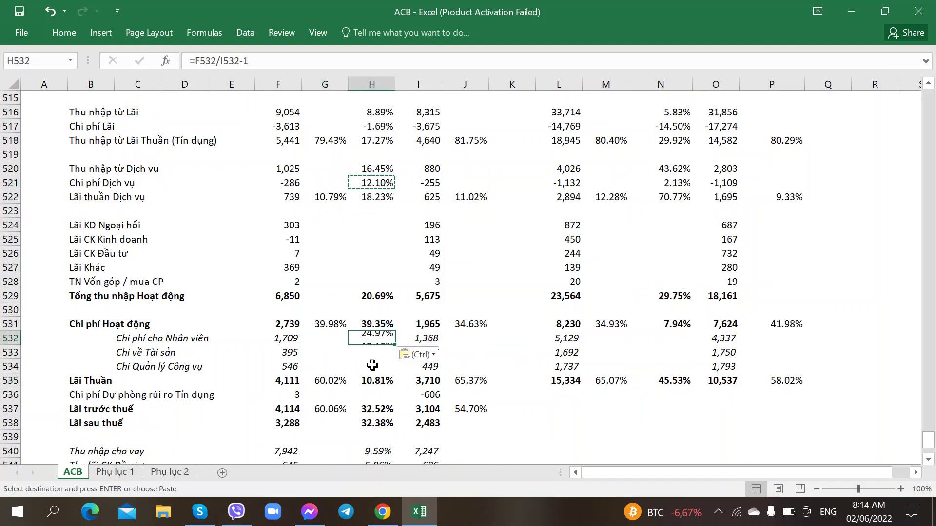
pyautogui.click(370, 352)
pyautogui.hotkey('ctrl', 'v')
pyautogui.click(370, 367)
pyautogui.hotkey('ctrl', 'v')
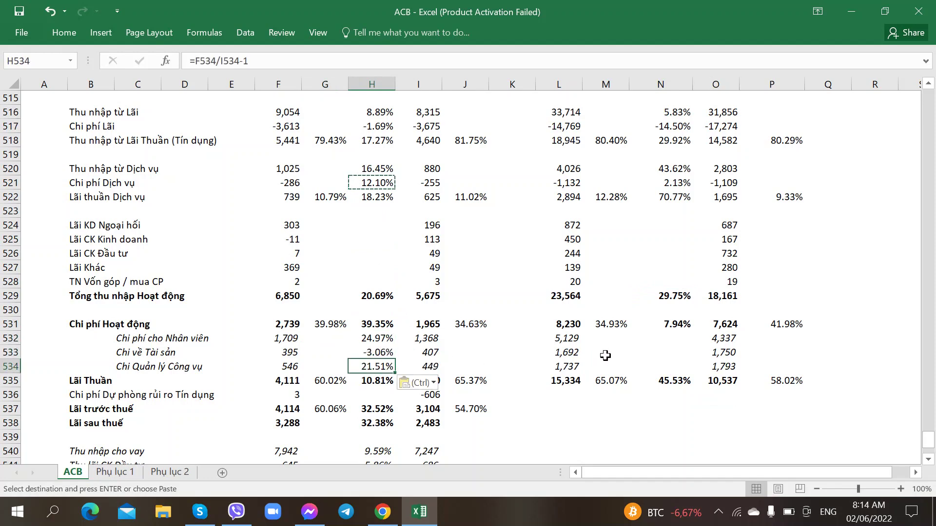
# Fill N532, N533 and N534 with the same growth formula for the 2021 staff, asset and administration expenses
pyautogui.click(673, 341)
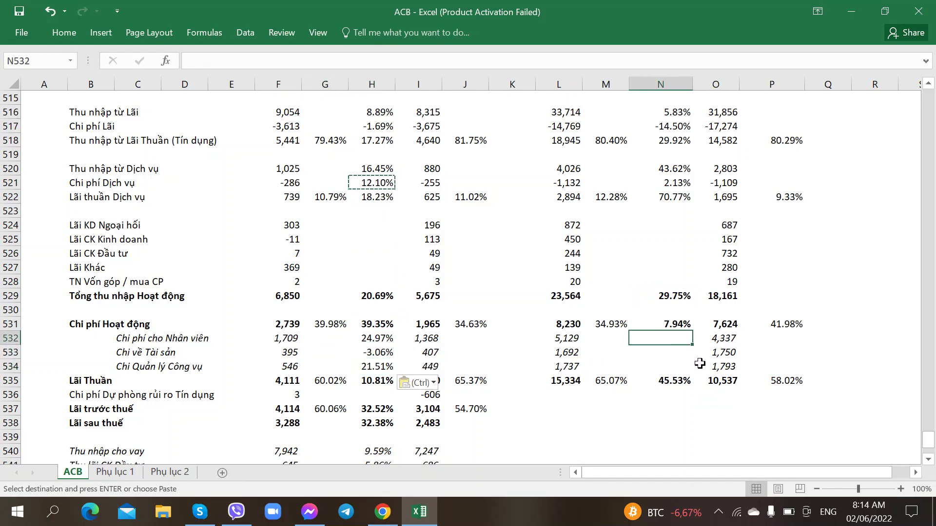
pyautogui.hotkey('ctrl', 'v')
pyautogui.press('Down')
pyautogui.hotkey('ctrl', 'v')
pyautogui.press('Down')
pyautogui.hotkey('ctrl', 'v')
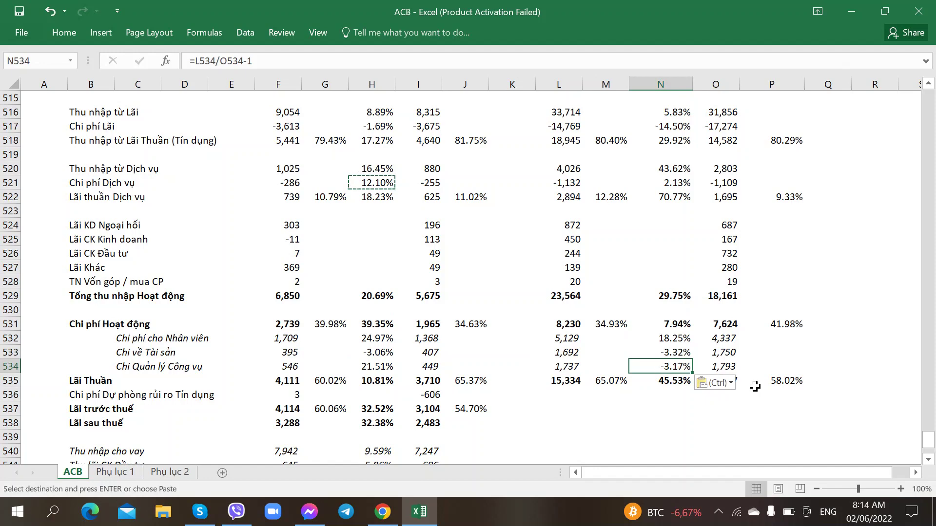
# Compare the growth of staff, asset and administration expenses in H532:H534 with the 2021 growth in N532:N534
pyautogui.press('Up')
pyautogui.press('Left')
pyautogui.press('Left')
pyautogui.press('Left')
pyautogui.press('Left')
pyautogui.press('Left')
pyautogui.press('Left')
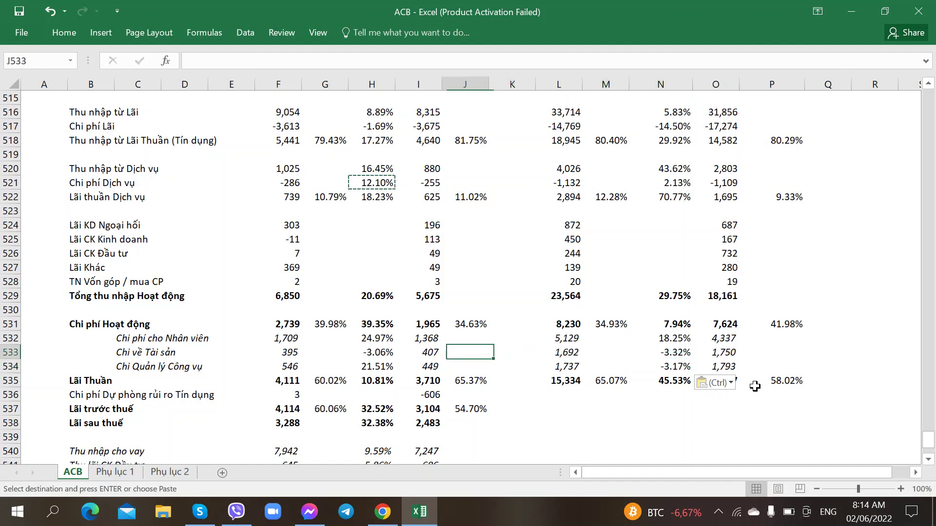
pyautogui.press('Up')
pyautogui.press('Down')
pyautogui.press('Down')
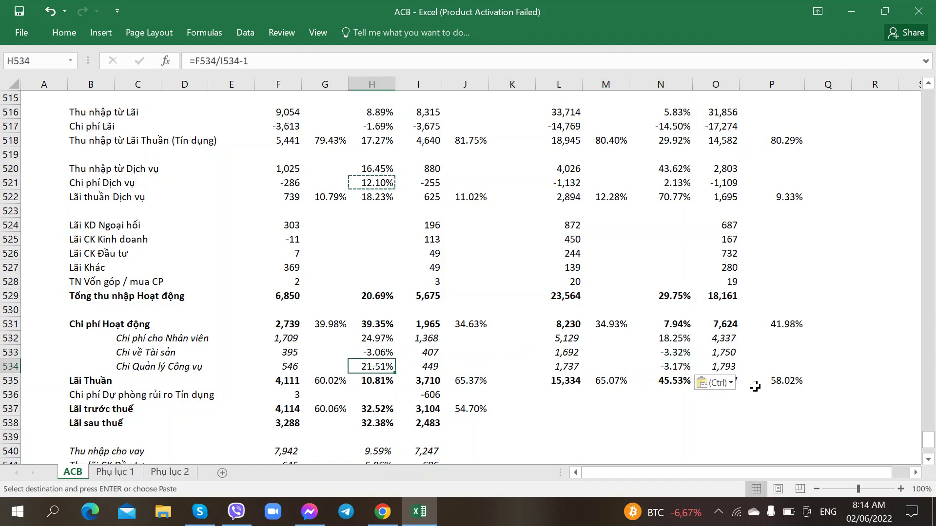
pyautogui.press('Up')
pyautogui.press('Up')
pyautogui.press('Up')
pyautogui.press('Down')
pyautogui.press('Down')
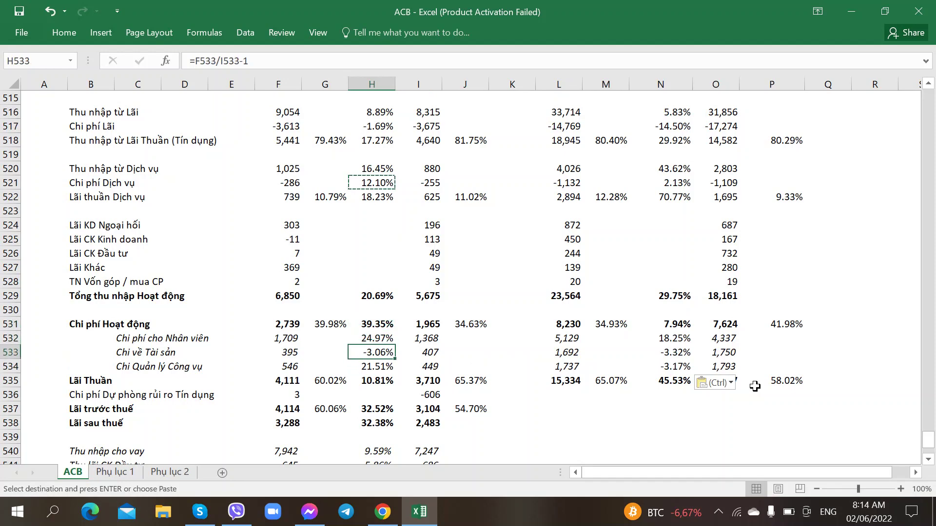
pyautogui.press('Down')
pyautogui.press('Right')
pyautogui.press('Left')
pyautogui.press('Up')
pyautogui.press('Up')
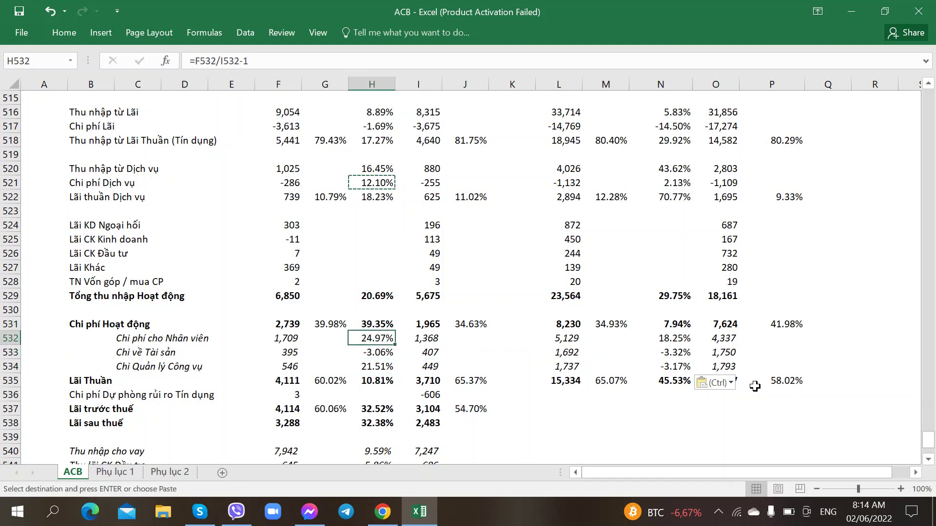
# Check the 2021 credit risk provision expense in L536 against the after-tax profit in L538
pyautogui.click(574, 398)
pyautogui.scroll(-2, 575, 405)
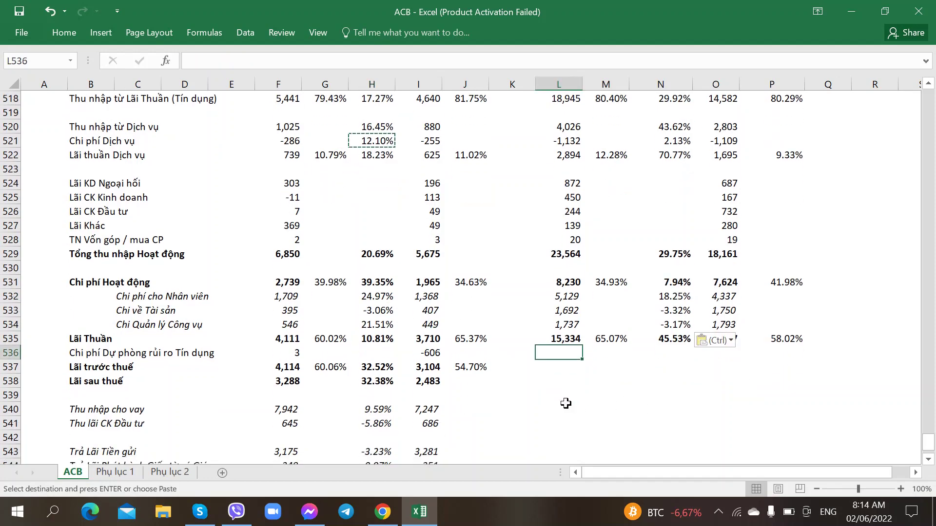
pyautogui.click(559, 327)
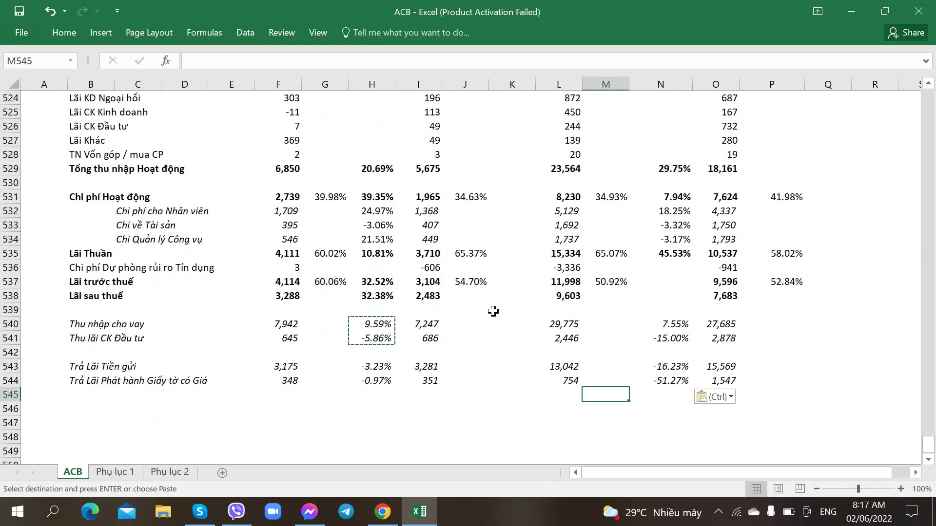
pyautogui.click(568, 268)
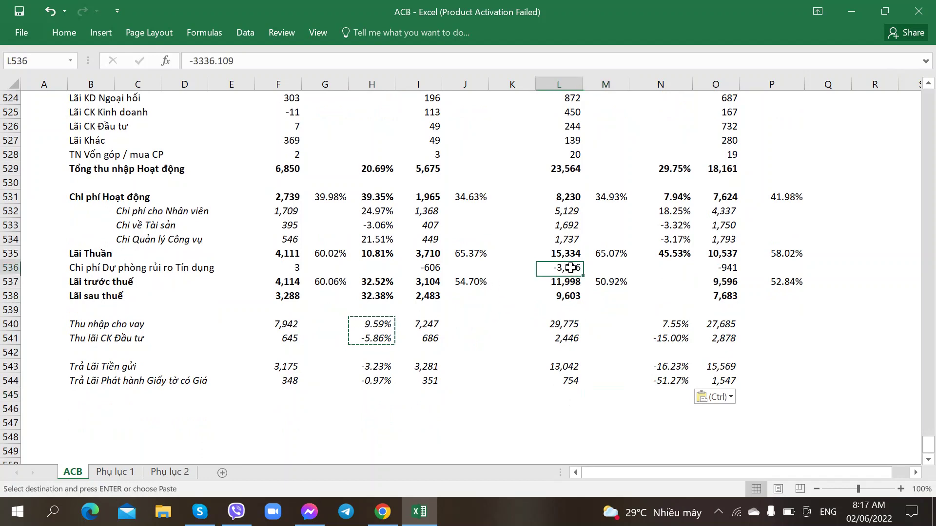
pyautogui.click(567, 295)
pyautogui.click(568, 266)
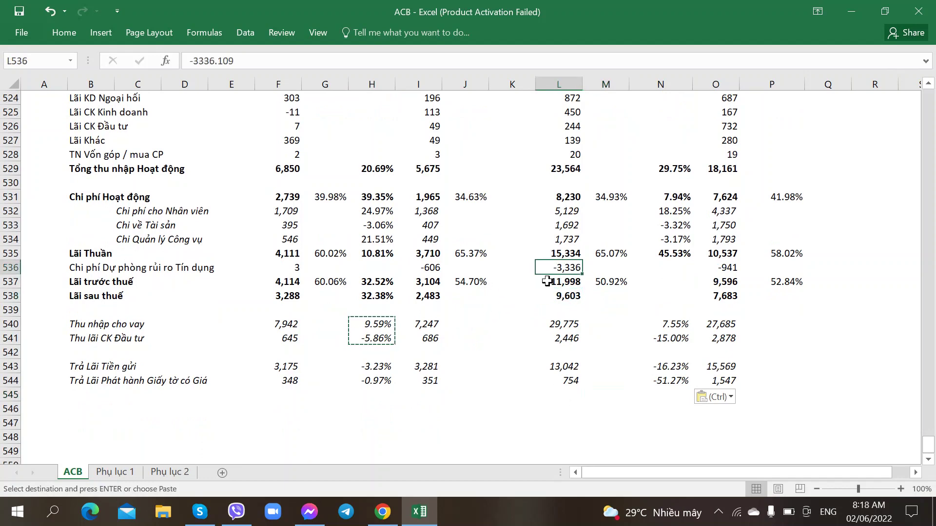
# Copy the growth formula from N534 into N536 for the 2021 credit risk provision expense
pyautogui.click(677, 238)
pyautogui.hotkey('ctrl', 'c')
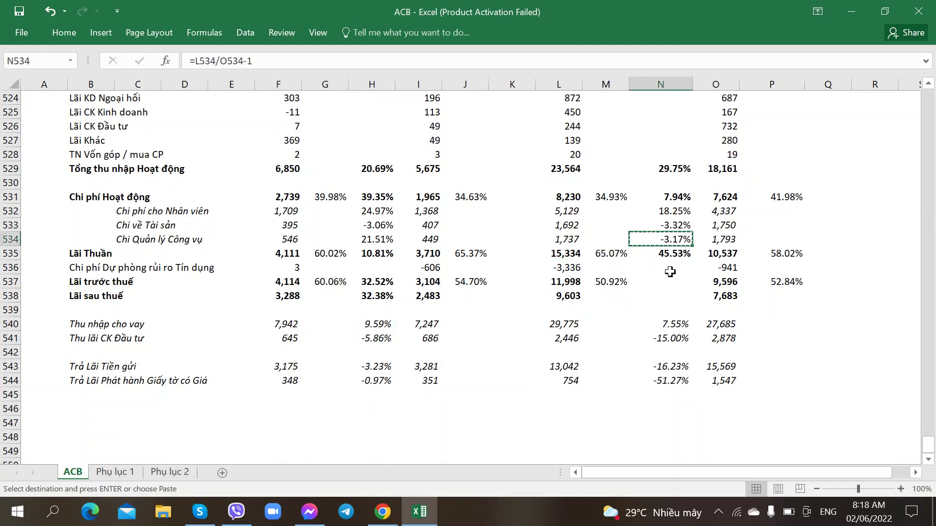
pyautogui.click(673, 269)
pyautogui.hotkey('ctrl', 'v')
# Examine the provision expense growth in N536 alongside the 2021 provision in L536 and the after-tax profit in L538
pyautogui.click(616, 351)
pyautogui.click(567, 269)
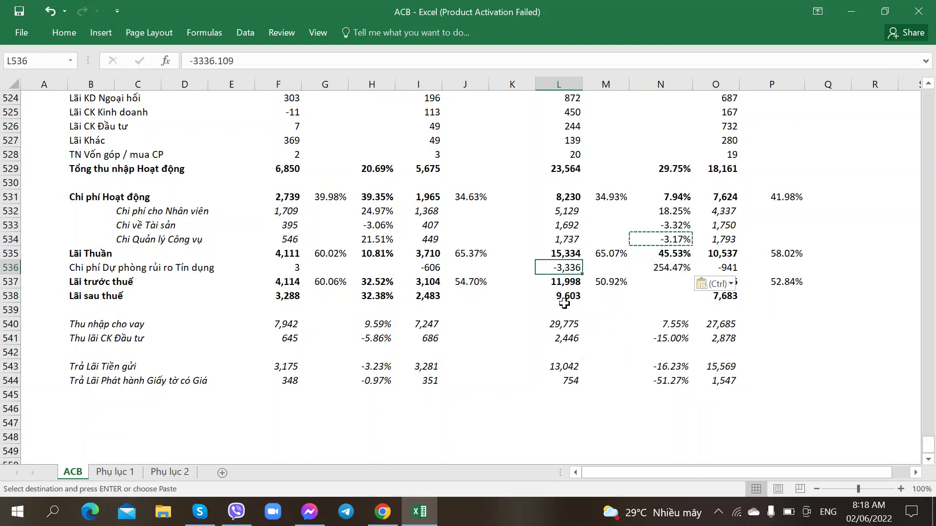
pyautogui.click(670, 269)
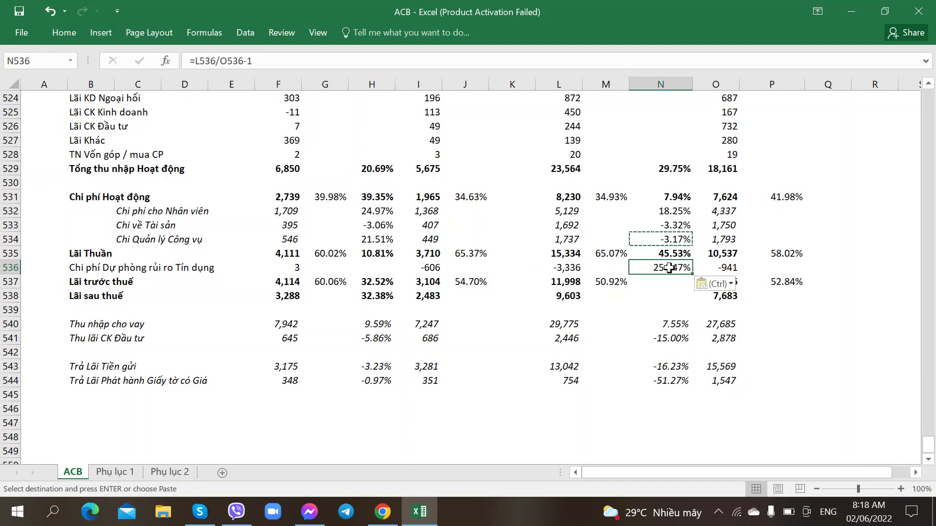
pyautogui.click(68, 428)
pyautogui.click(83, 407)
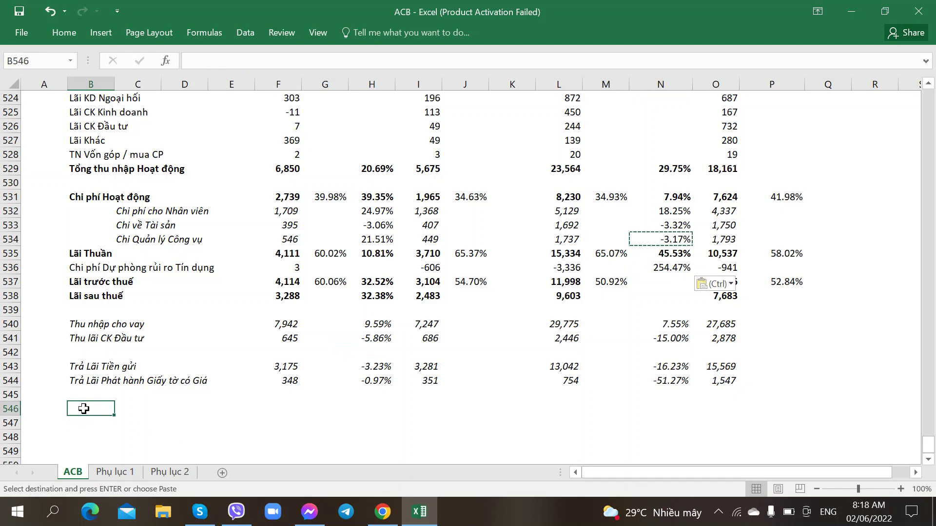
pyautogui.click(660, 268)
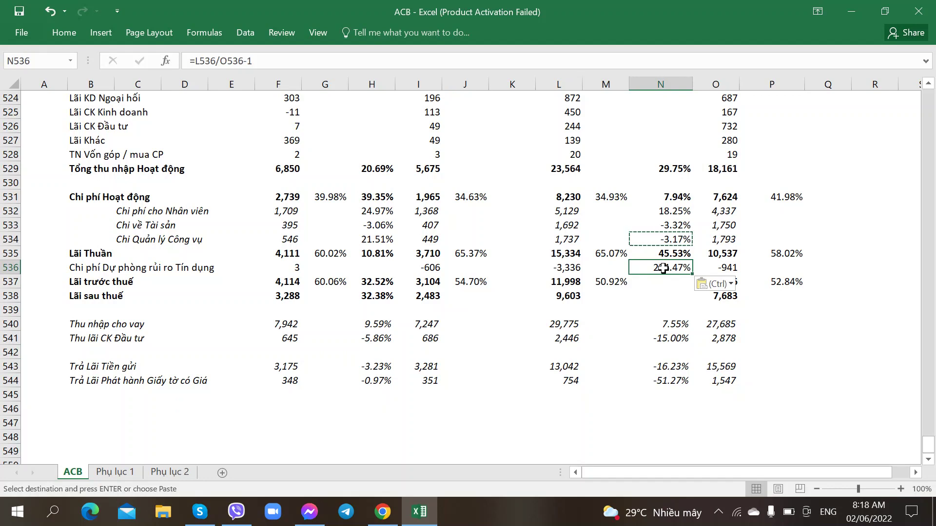
pyautogui.click(603, 303)
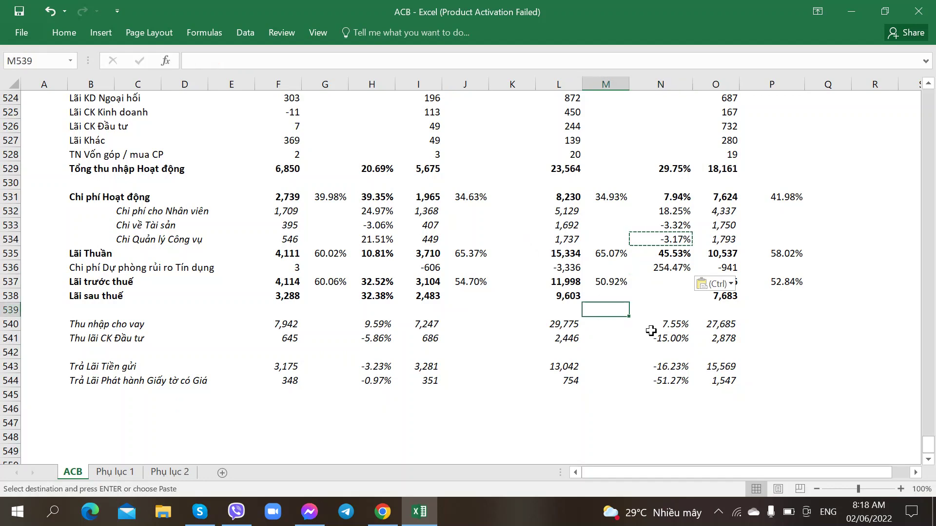
pyautogui.click(651, 326)
pyautogui.click(650, 292)
pyautogui.click(577, 295)
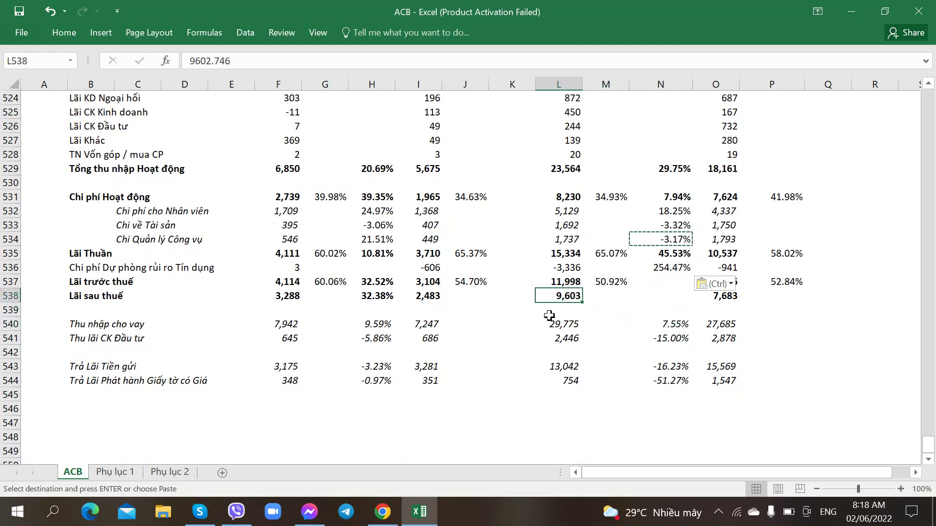
# Copy the growth formula from N536 into N537 and N538 for the 2021 pre-tax and after-tax profit
pyautogui.click(668, 268)
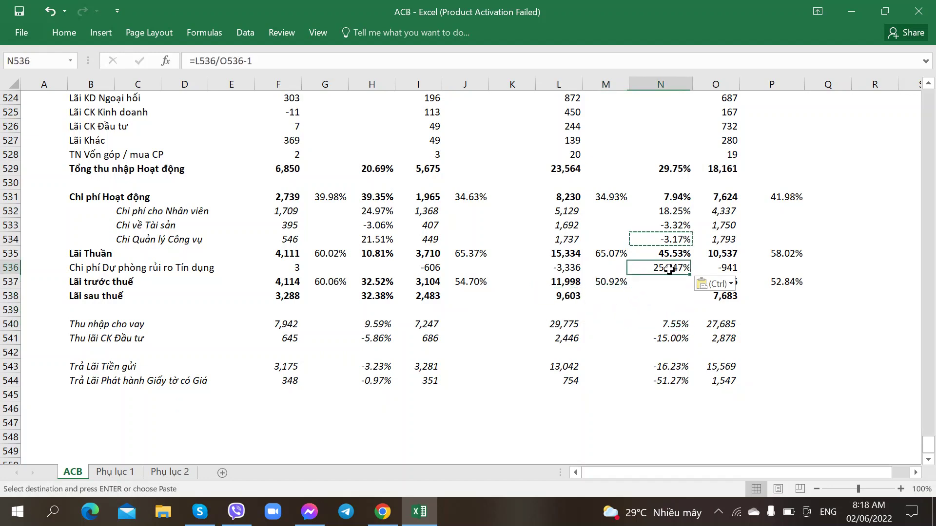
pyautogui.hotkey('ctrl', 'c')
pyautogui.press('Down')
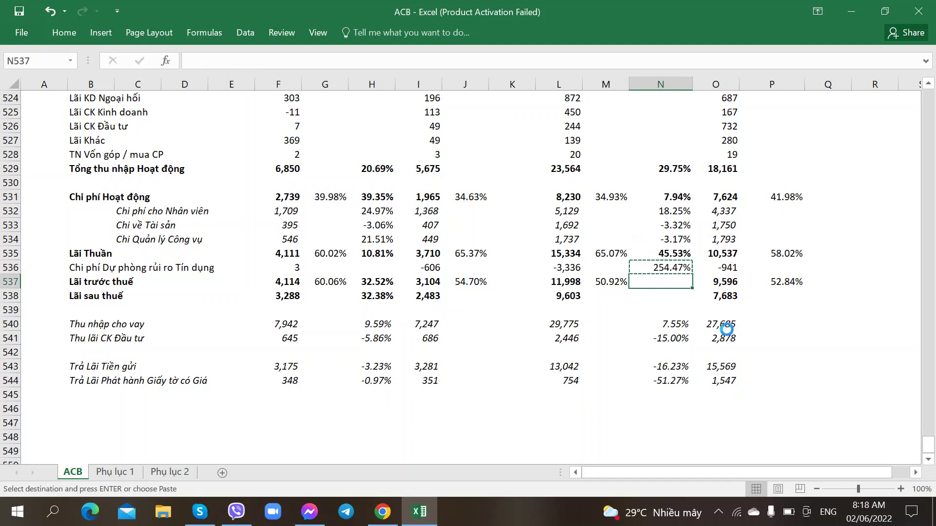
pyautogui.hotkey('ctrl', 'v')
pyautogui.press('Down')
pyautogui.hotkey('ctrl', 'v')
pyautogui.press('Left')
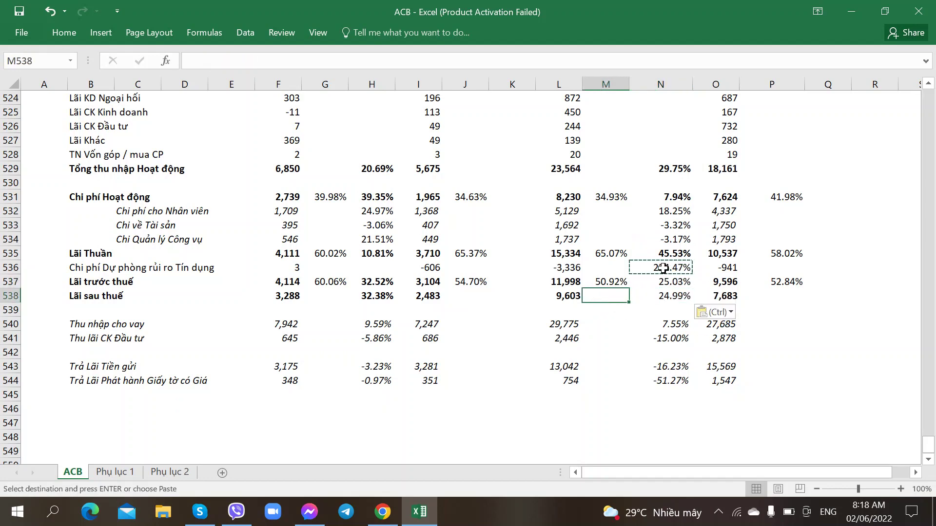
# Review the business results table in rows 514–544, comparing Q1-2022 with Q1-2021 and 2021 with 2020
pyautogui.click(608, 347)
pyautogui.click(604, 393)
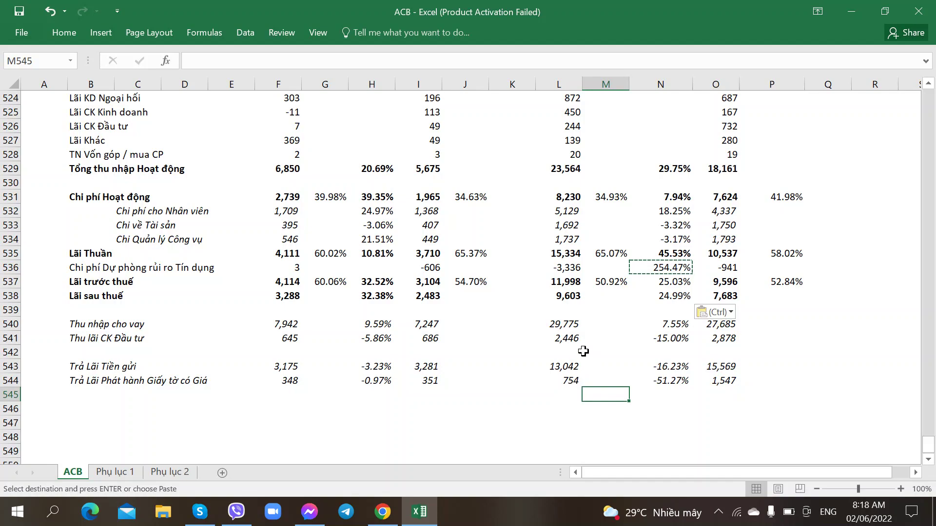
pyautogui.scroll(4, 584, 351)
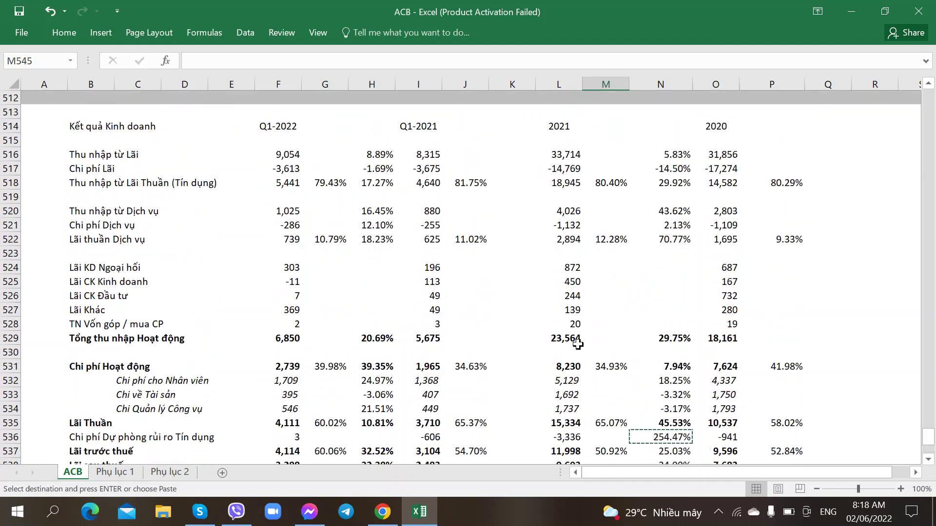
pyautogui.scroll(-3, 578, 345)
pyautogui.scroll(3, 577, 345)
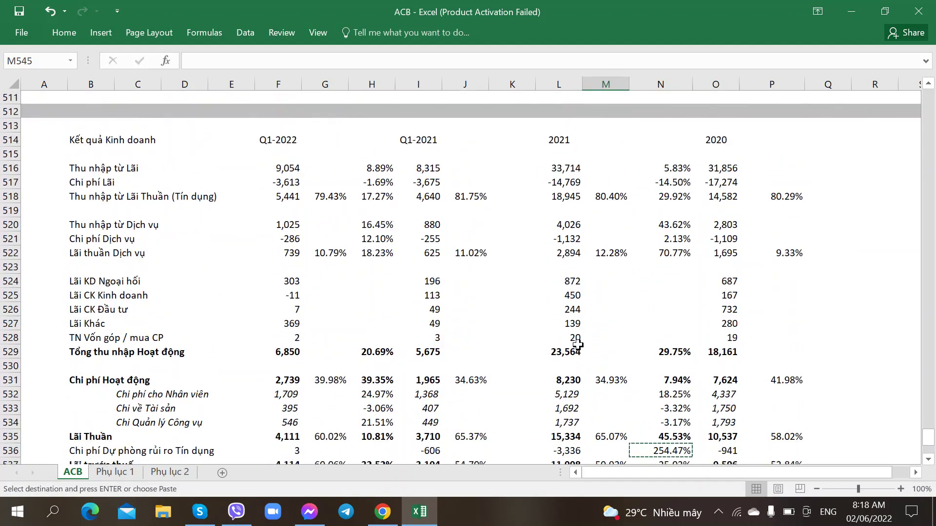
pyautogui.scroll(-5, 577, 345)
pyautogui.scroll(3, 578, 345)
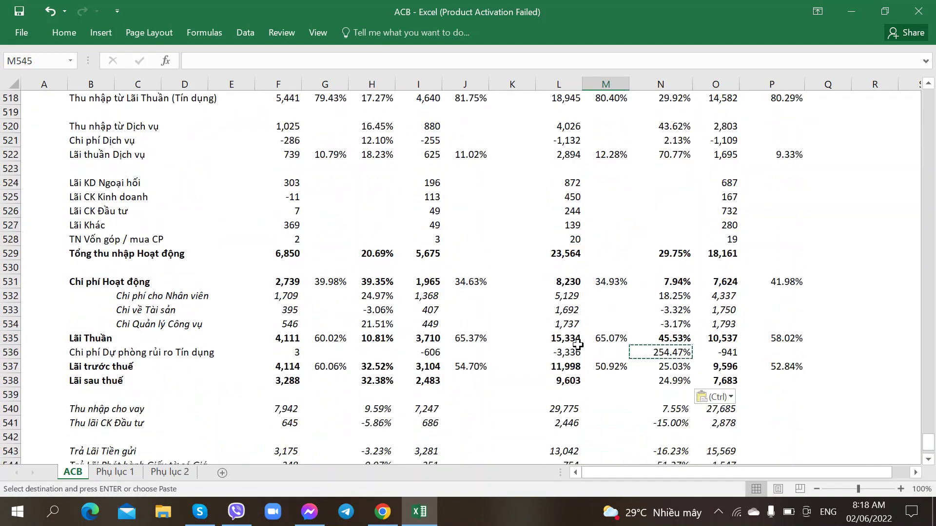
pyautogui.scroll(-5, 578, 345)
pyautogui.scroll(3, 577, 344)
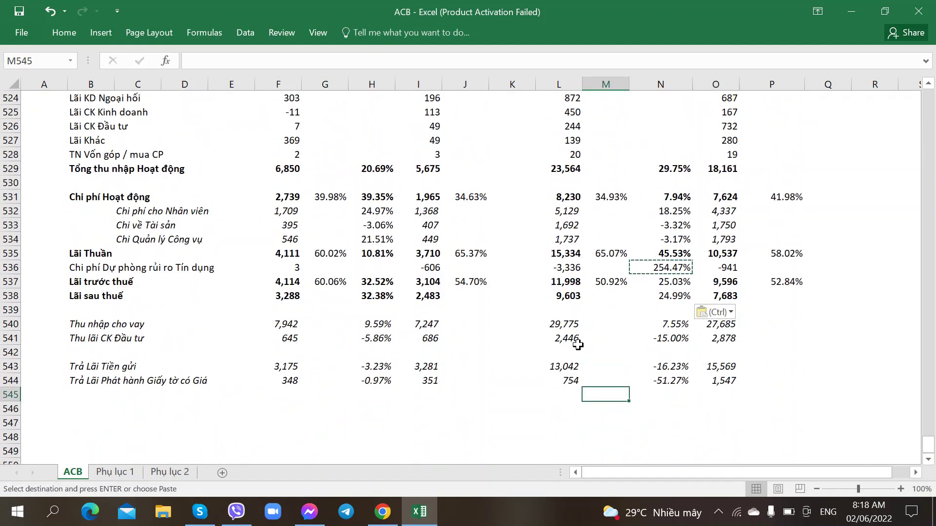
pyautogui.scroll(3, 578, 345)
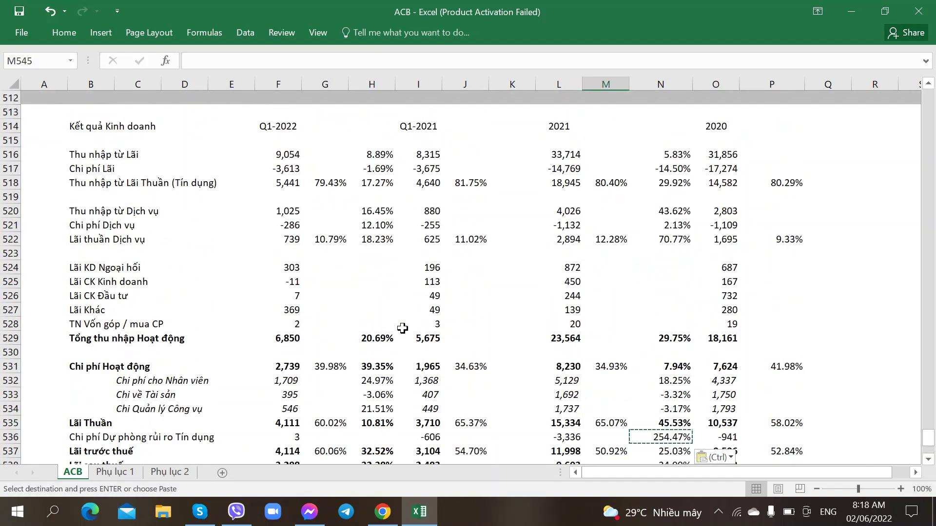
pyautogui.scroll(-4, 402, 328)
pyautogui.scroll(5, 403, 328)
pyautogui.scroll(-4, 234, 278)
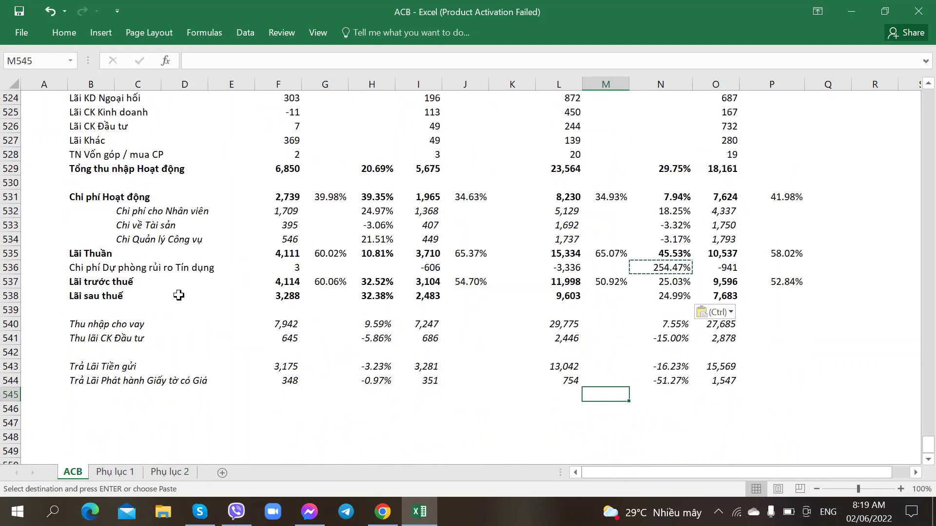
# Examine the lending, securities and interest payment items in rows 540–544 alongside the loan, provision and deposit tables in rows 482–508
pyautogui.click(78, 325)
pyautogui.press('Down')
pyautogui.press('Down')
pyautogui.press('Down')
pyautogui.press('Down')
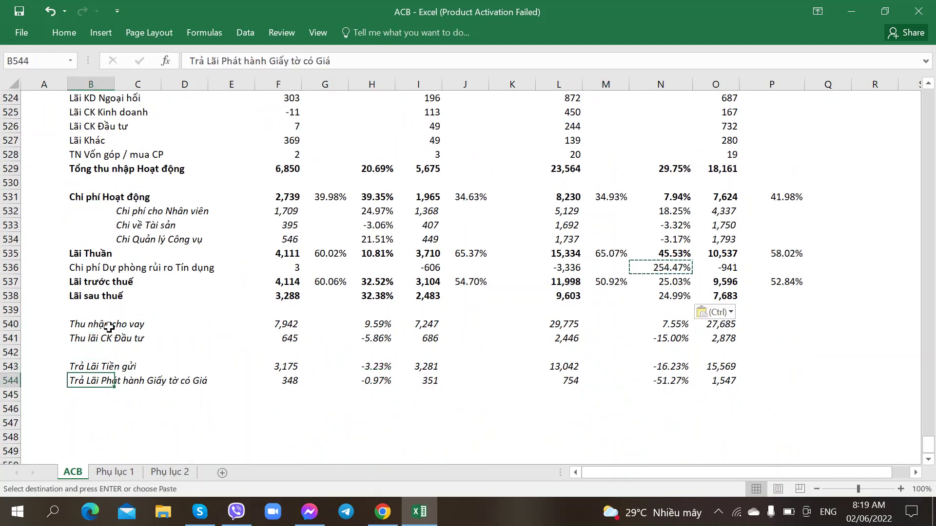
pyautogui.scroll(2, 108, 327)
pyautogui.scroll(-1, 108, 328)
pyautogui.scroll(13, 255, 269)
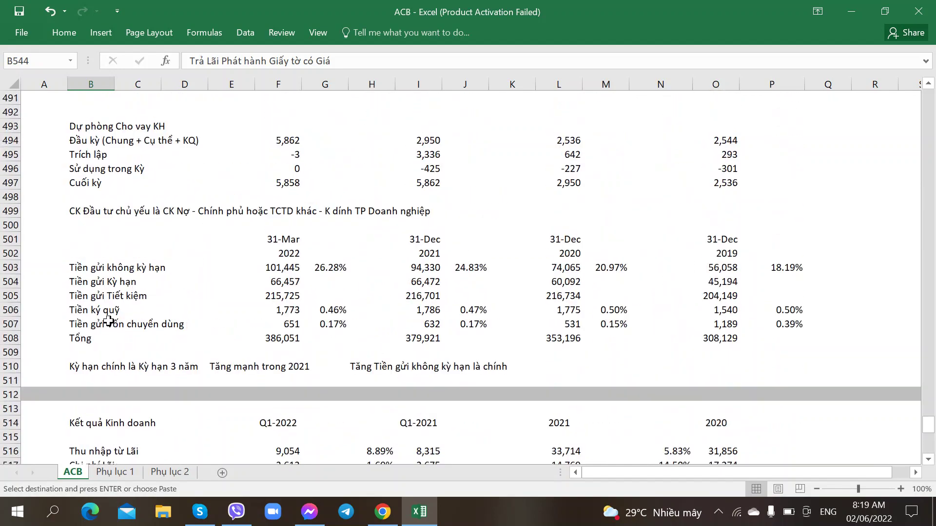
pyautogui.scroll(-13, 256, 269)
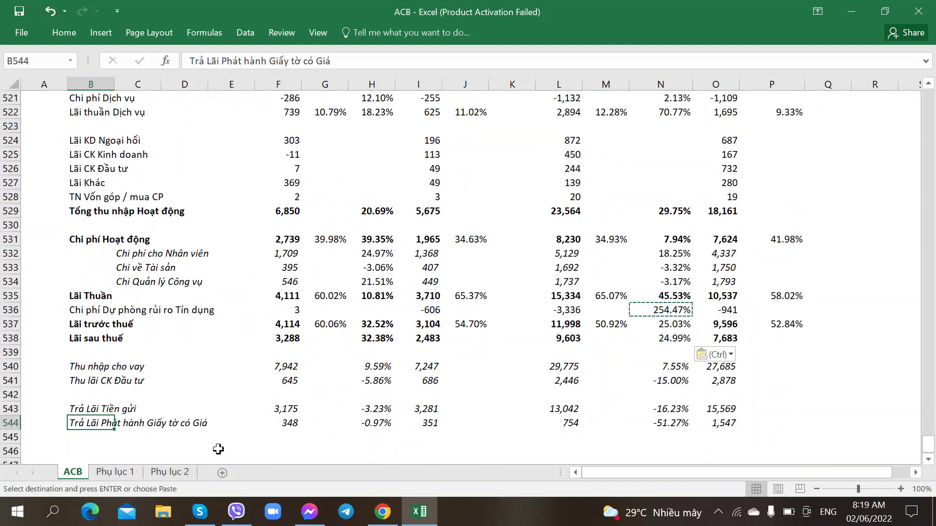
pyautogui.scroll(10, 287, 341)
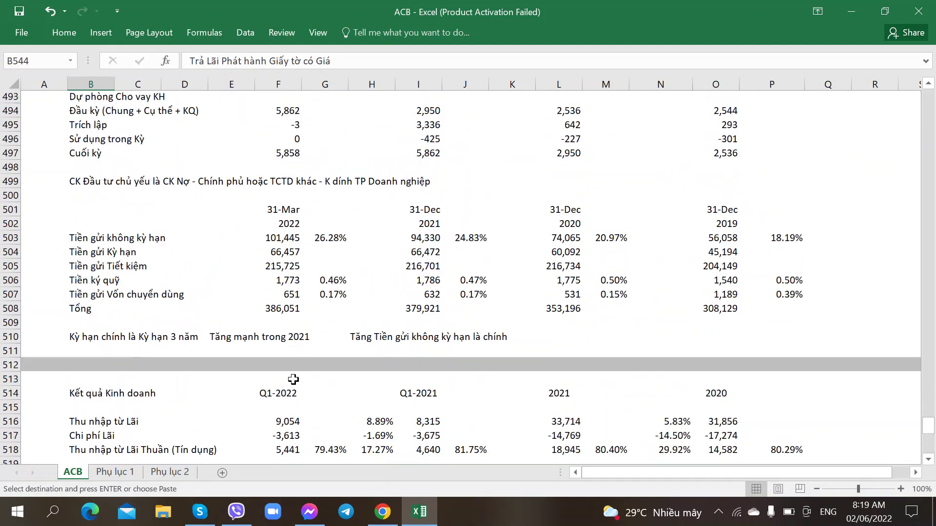
pyautogui.scroll(3, 279, 344)
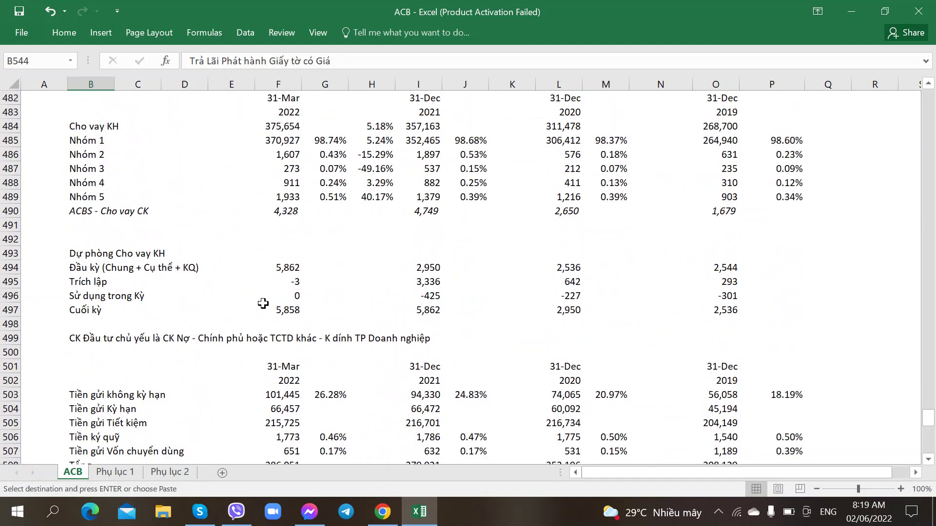
pyautogui.scroll(-15, 263, 304)
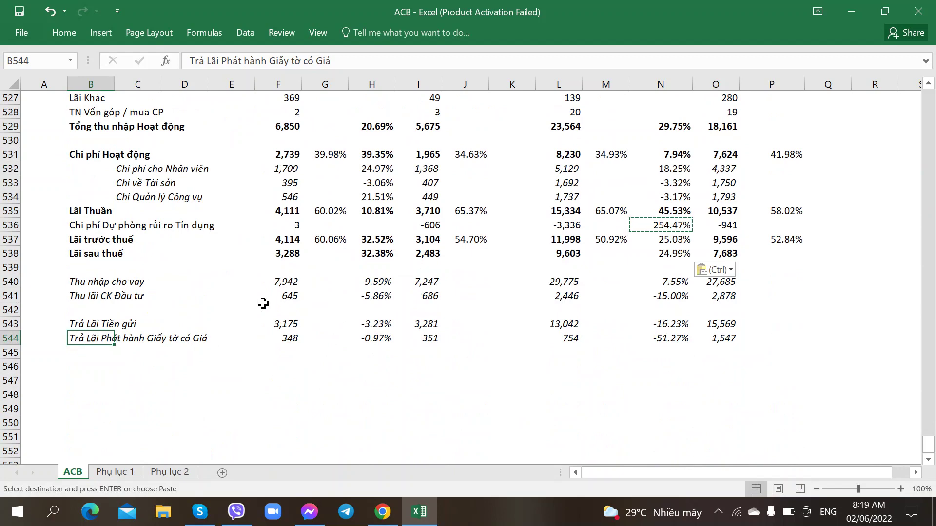
# Recheck the interest breakdown starting at B540 against the income, expense and profit rows 516–538
pyautogui.click(92, 284)
pyautogui.click(90, 379)
pyautogui.scroll(2, 90, 380)
pyautogui.scroll(2, 90, 380)
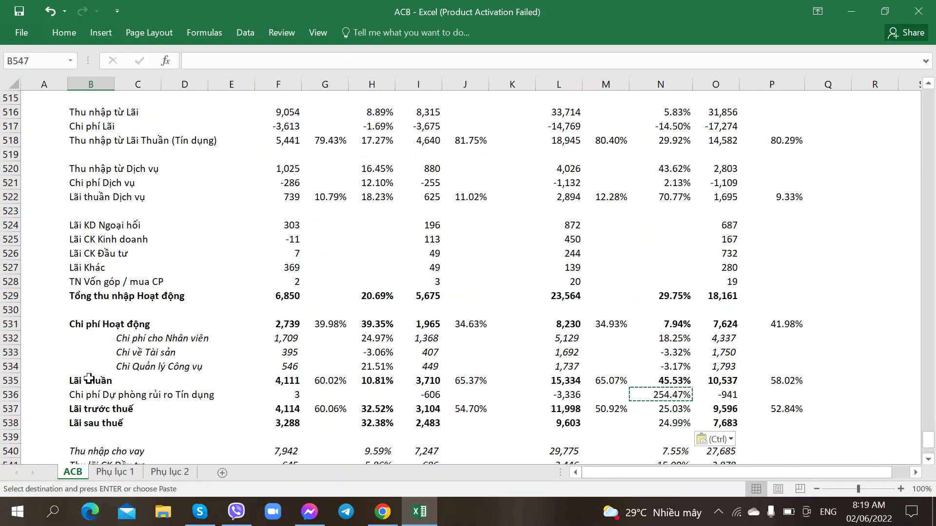
pyautogui.scroll(-4, 224, 425)
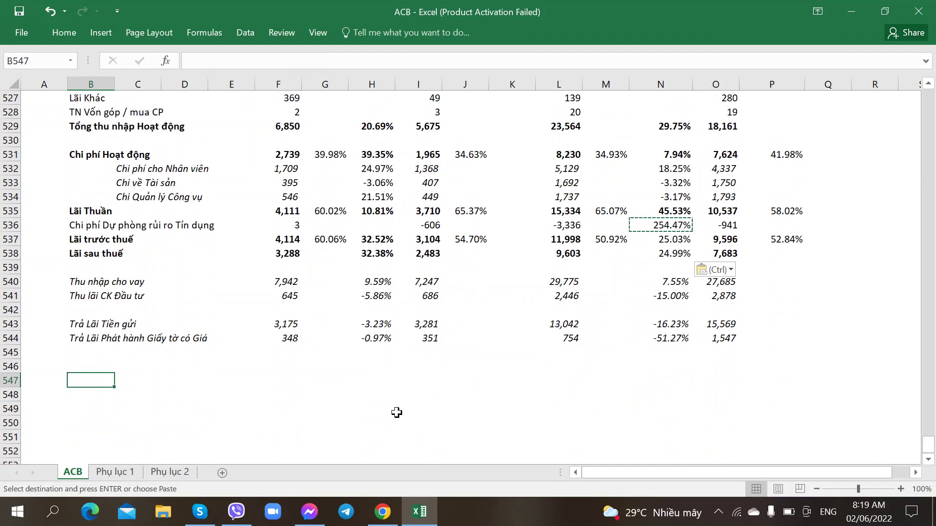